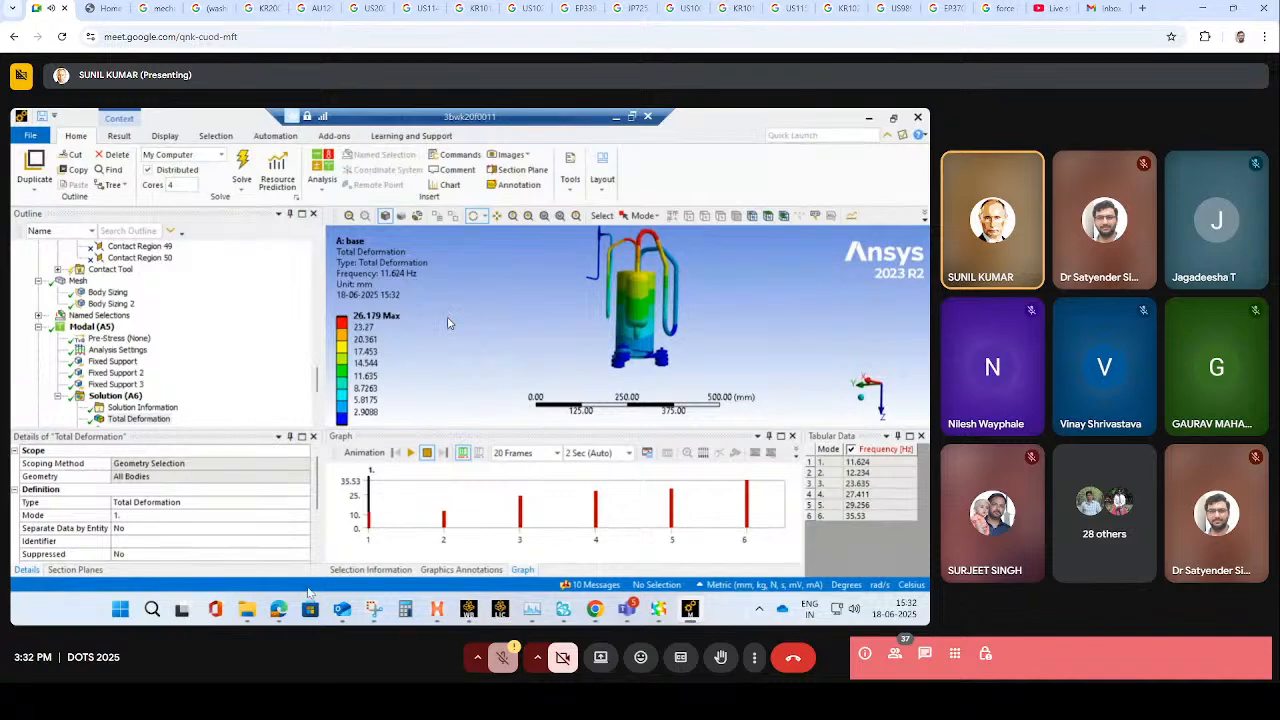
- Play the animation of the first-mode total deformation result
{"action": "left_click", "coordinate": [410, 453]}
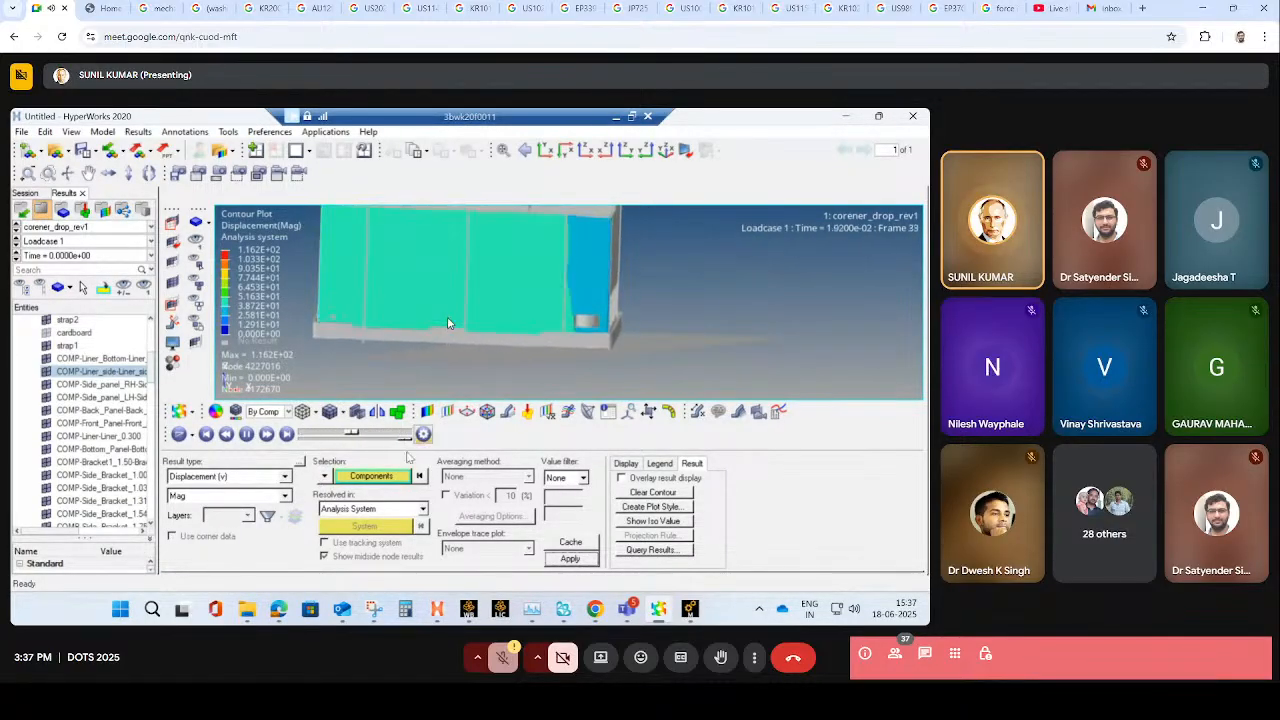
- In HyperWorks, change the contour plot of the corner drop model to the Von Mises (s) result and apply it
{"action": "left_click", "coordinate": [285, 477]}
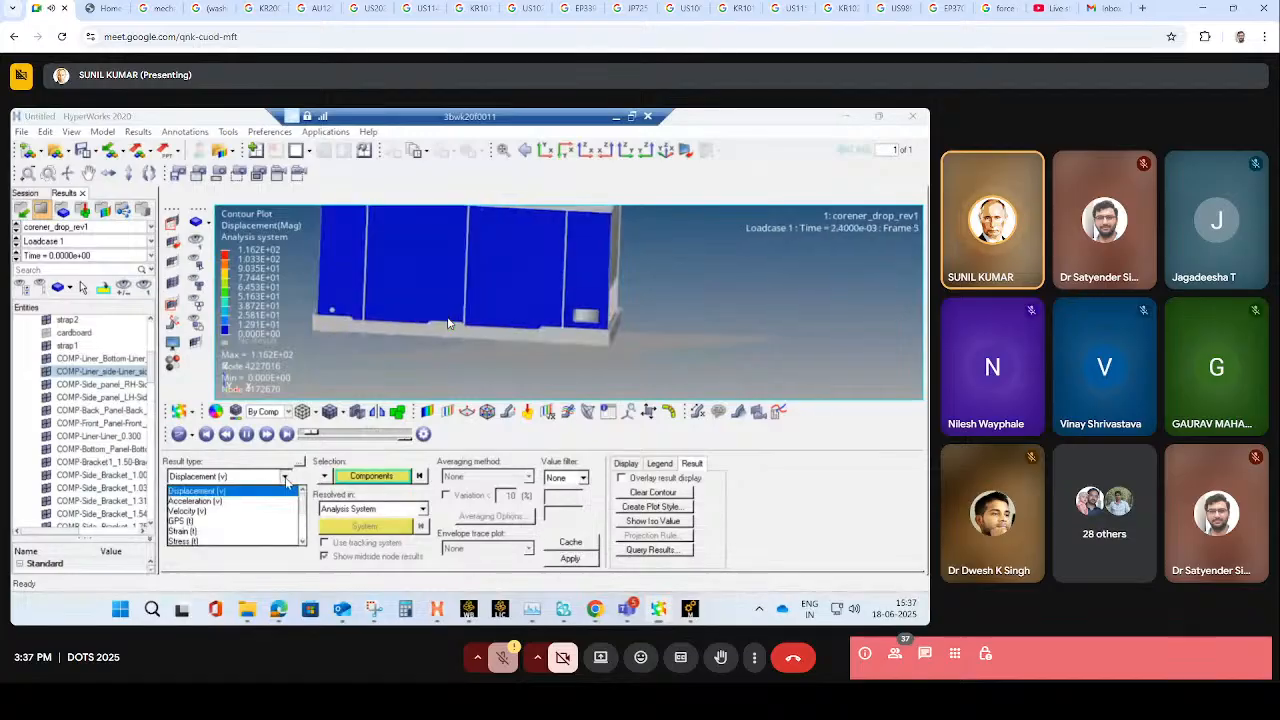
{"action": "scroll", "coordinate": [255, 521], "scroll_direction": "down", "scroll_amount": 3}
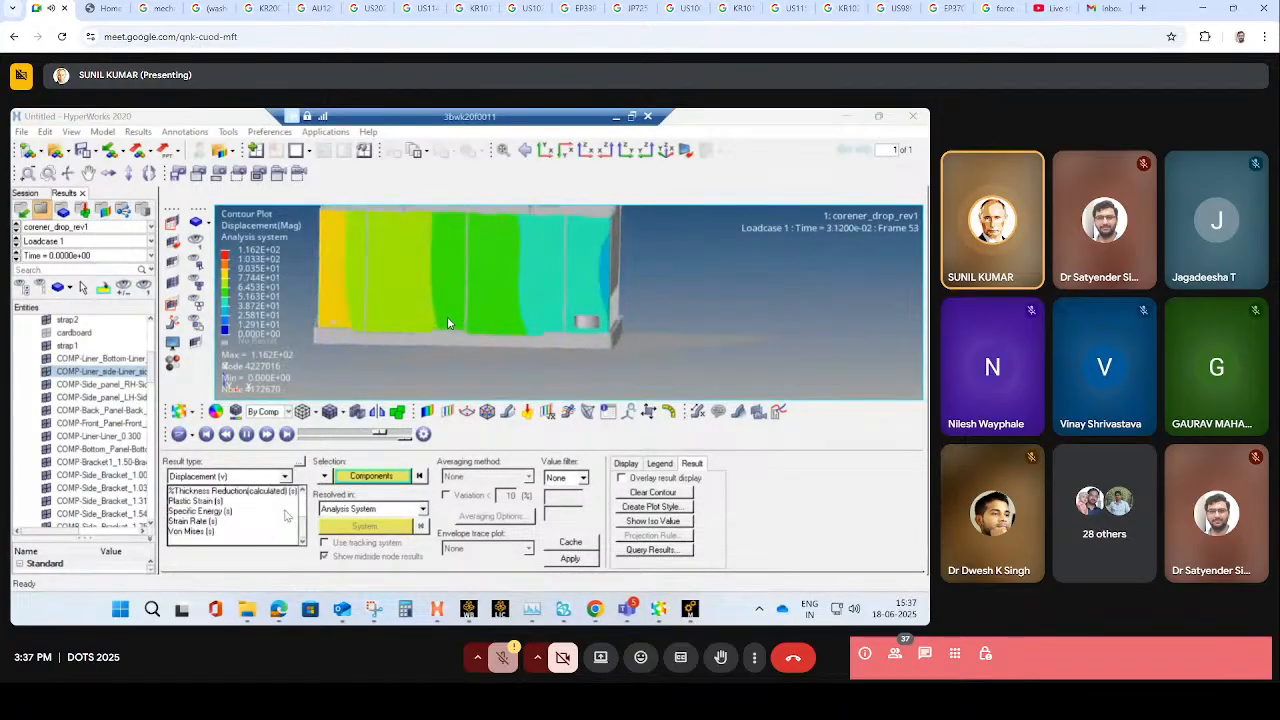
{"action": "left_click", "coordinate": [198, 531]}
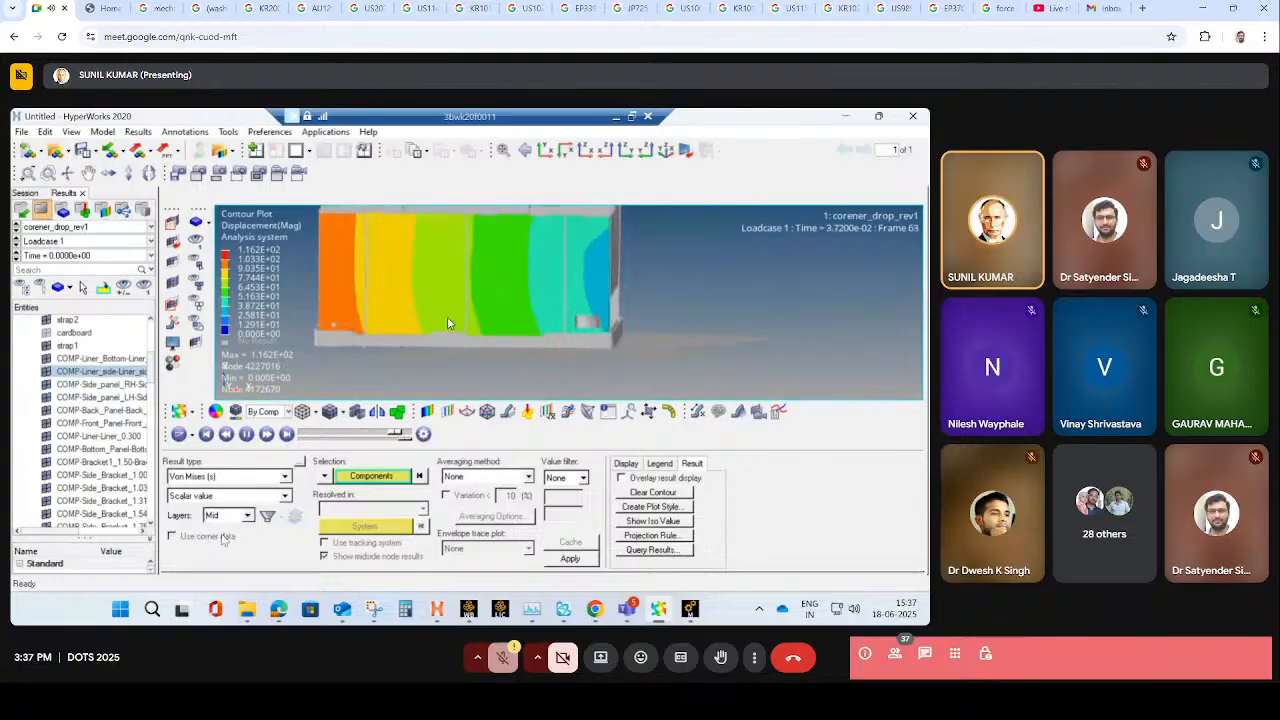
{"action": "left_click", "coordinate": [564, 559]}
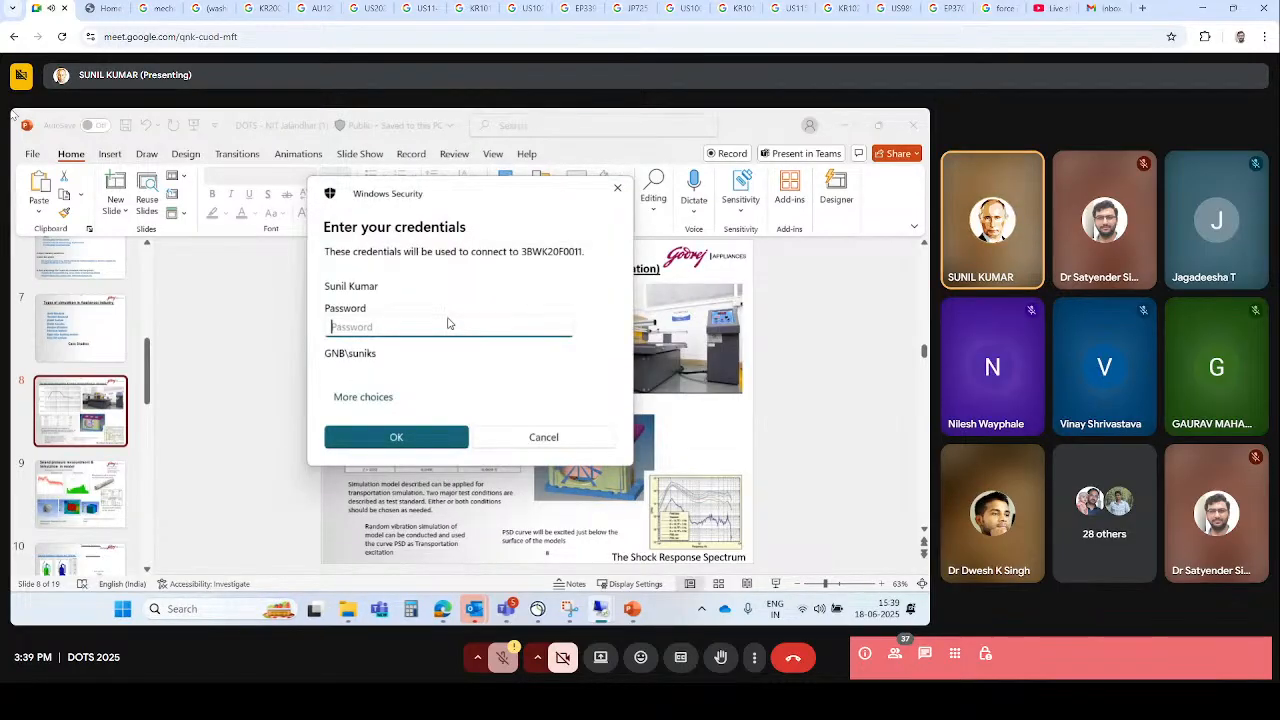
- Sign in to the remote computer with the account password and accept its legal notice
{"action": "key", "text": "Caps_Lock"}
{"action": "type", "text": "•"}
{"action": "key", "text": "Caps_Lock"}
{"action": "key", "text": "Return"}
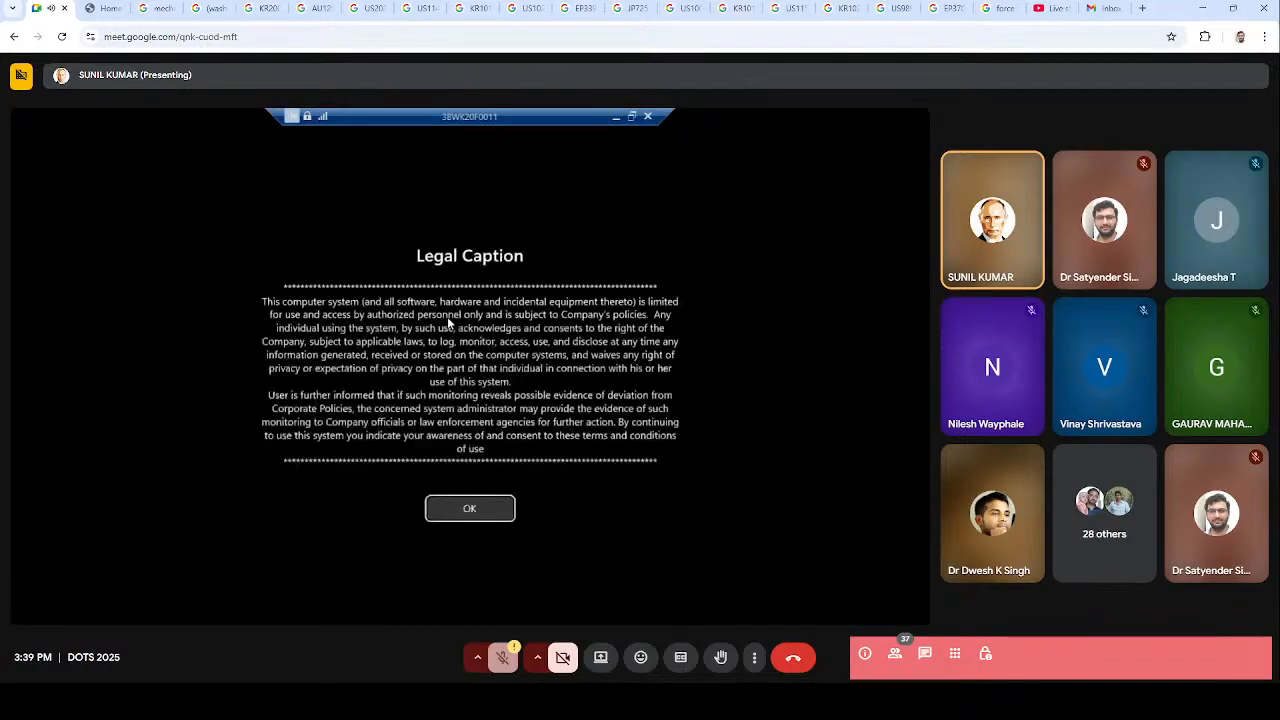
{"action": "left_click", "coordinate": [432, 519]}
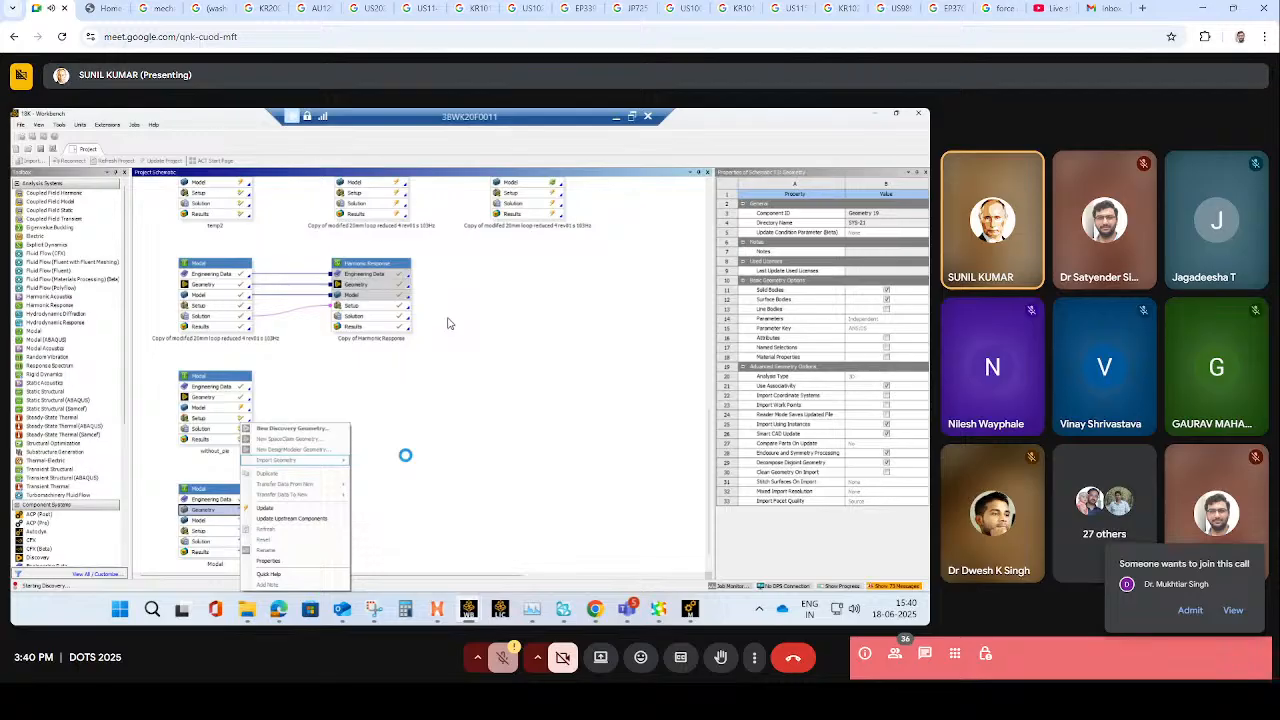
- Admit the waiting participant to the video call
{"action": "left_click", "coordinate": [1186, 609]}
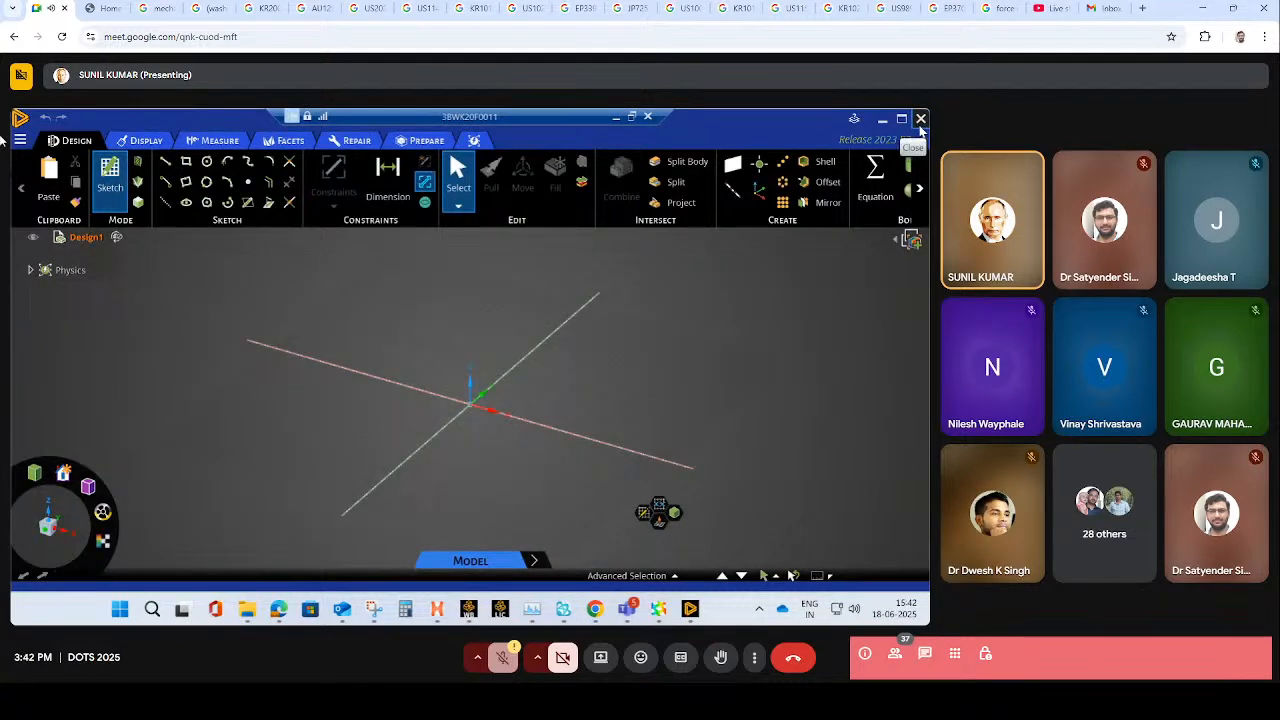
- Close the empty Discovery design and start a new SpaceClaim geometry in a newly added Modal system in Workbench
{"action": "left_click", "coordinate": [921, 120]}
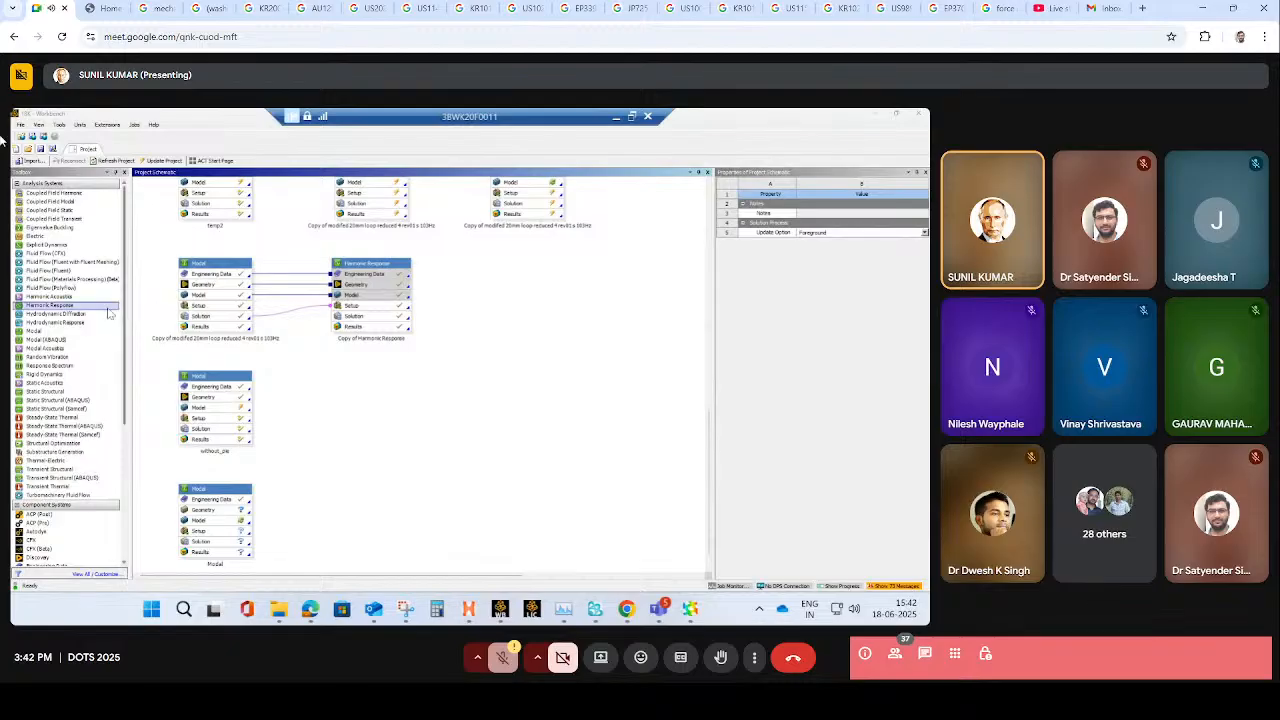
{"action": "double_click", "coordinate": [40, 333]}
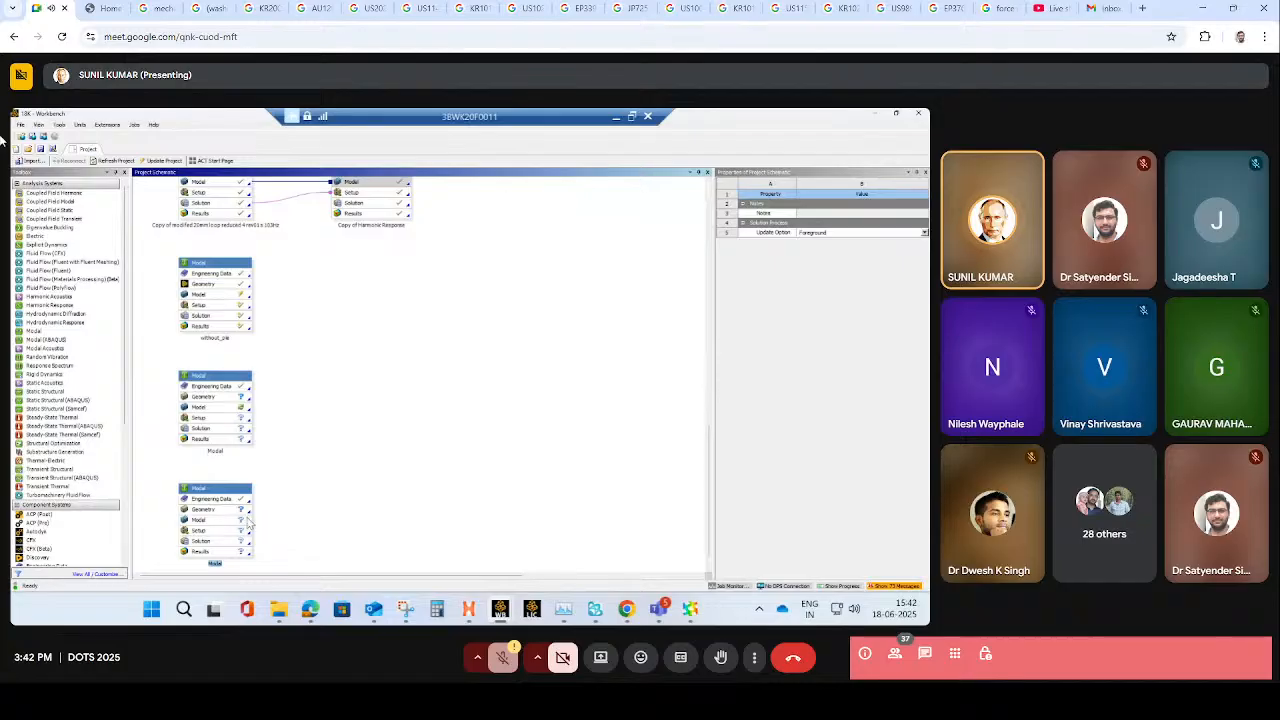
{"action": "right_click", "coordinate": [241, 511]}
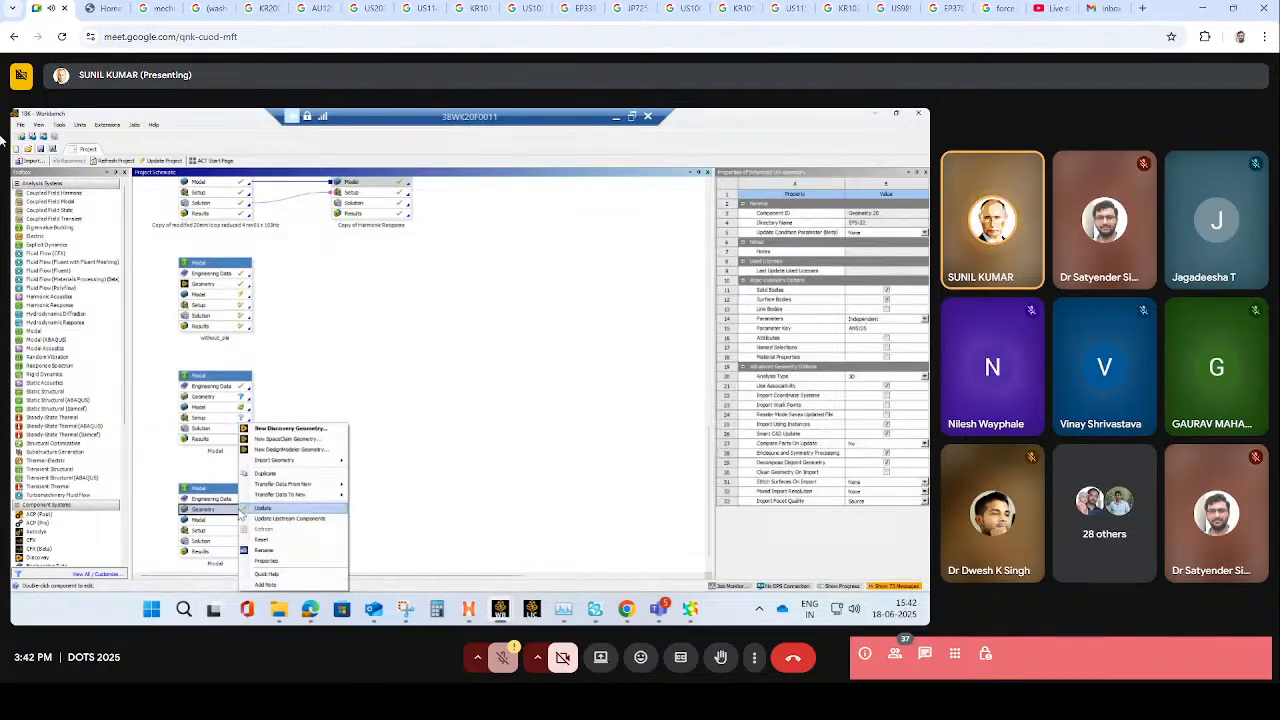
{"action": "left_click", "coordinate": [307, 443]}
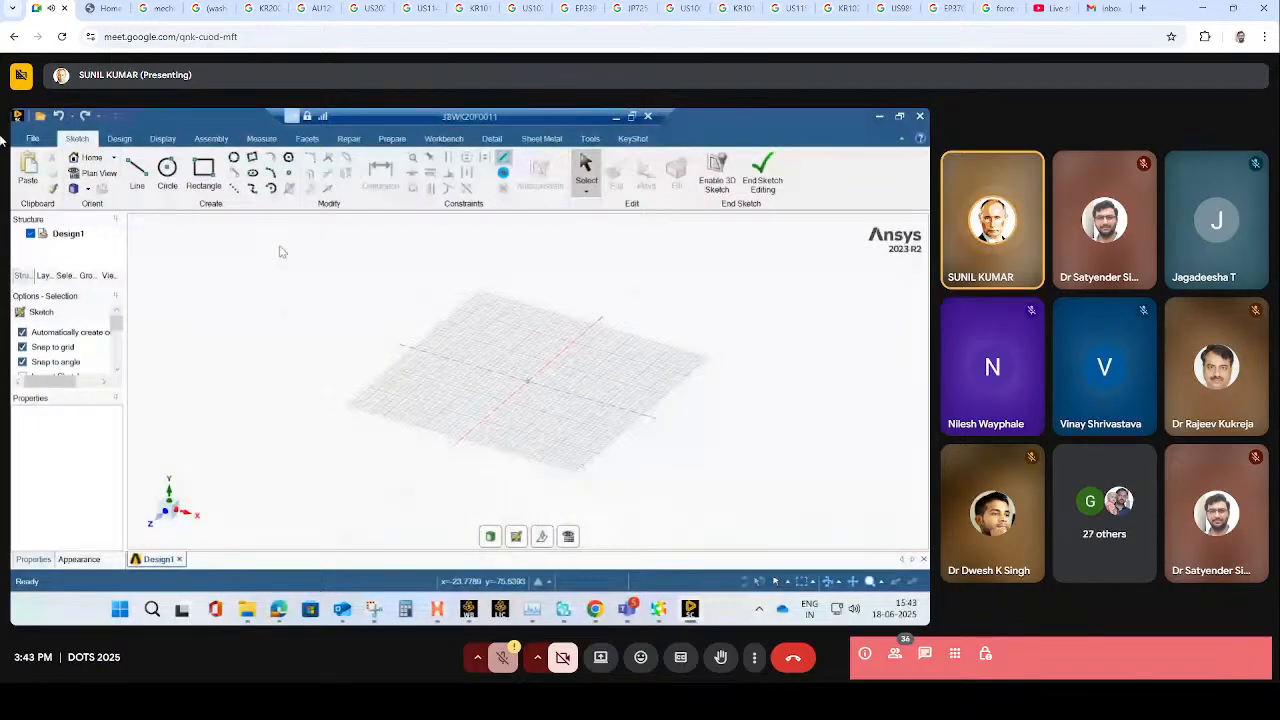
- Sketch a circle centred on the origin with a diameter of 12.7 mm
{"action": "left_click", "coordinate": [167, 170]}
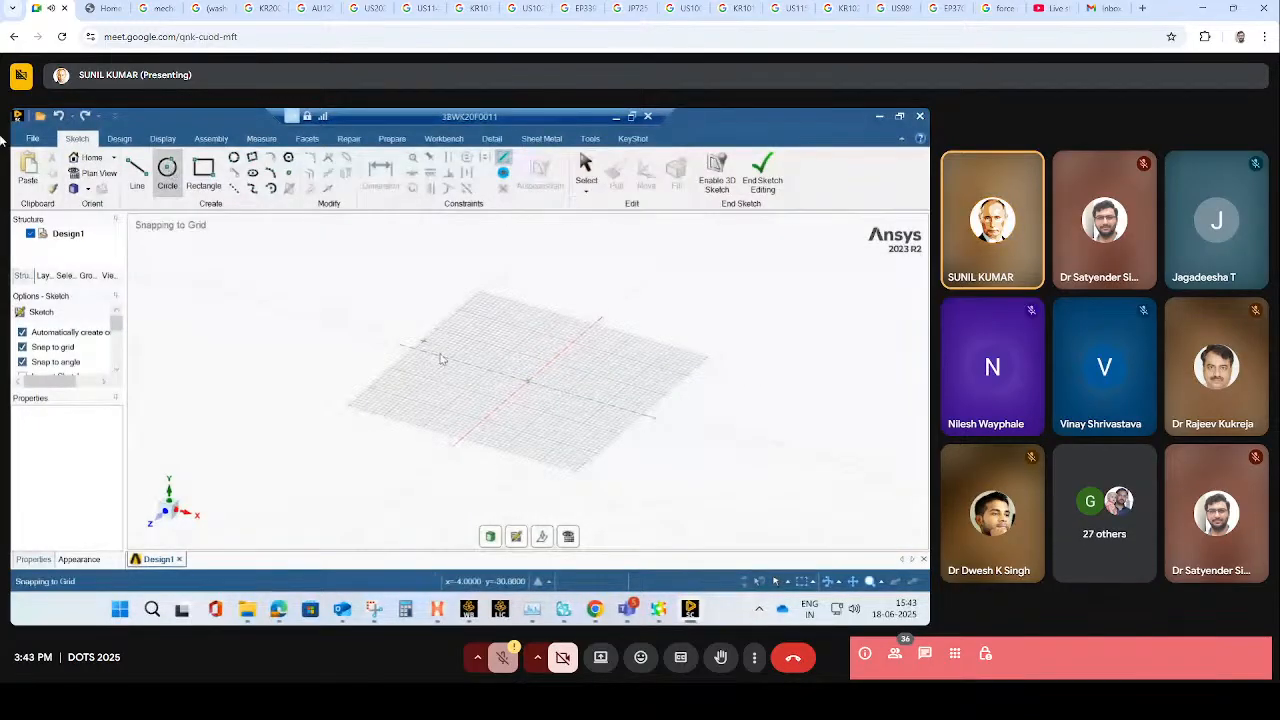
{"action": "left_click", "coordinate": [528, 384]}
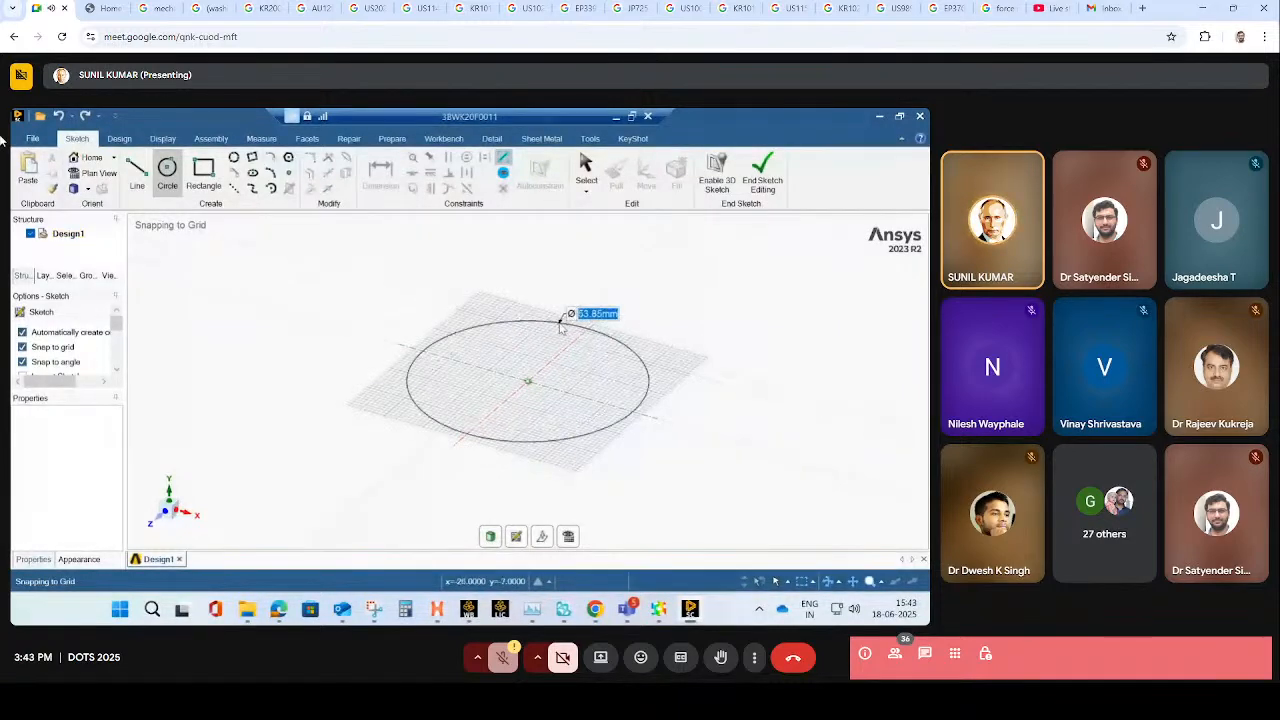
{"action": "type", "text": "12"}
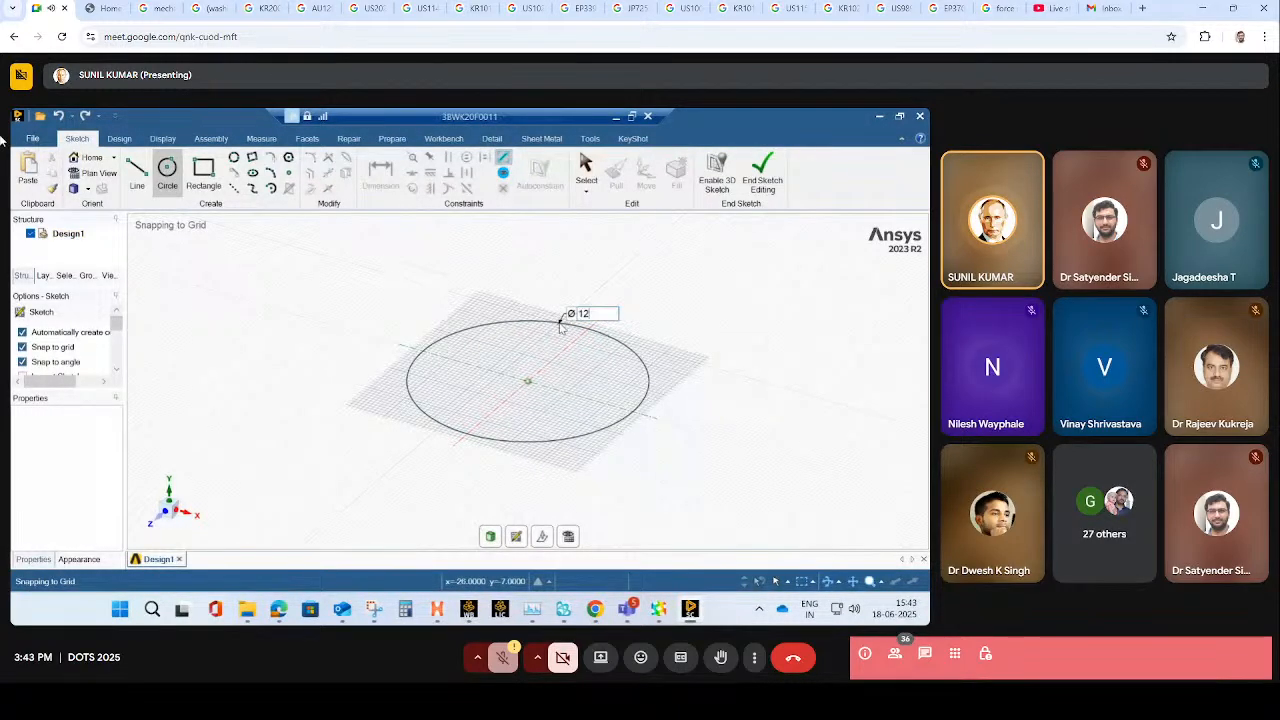
{"action": "type", "text": ".7"}
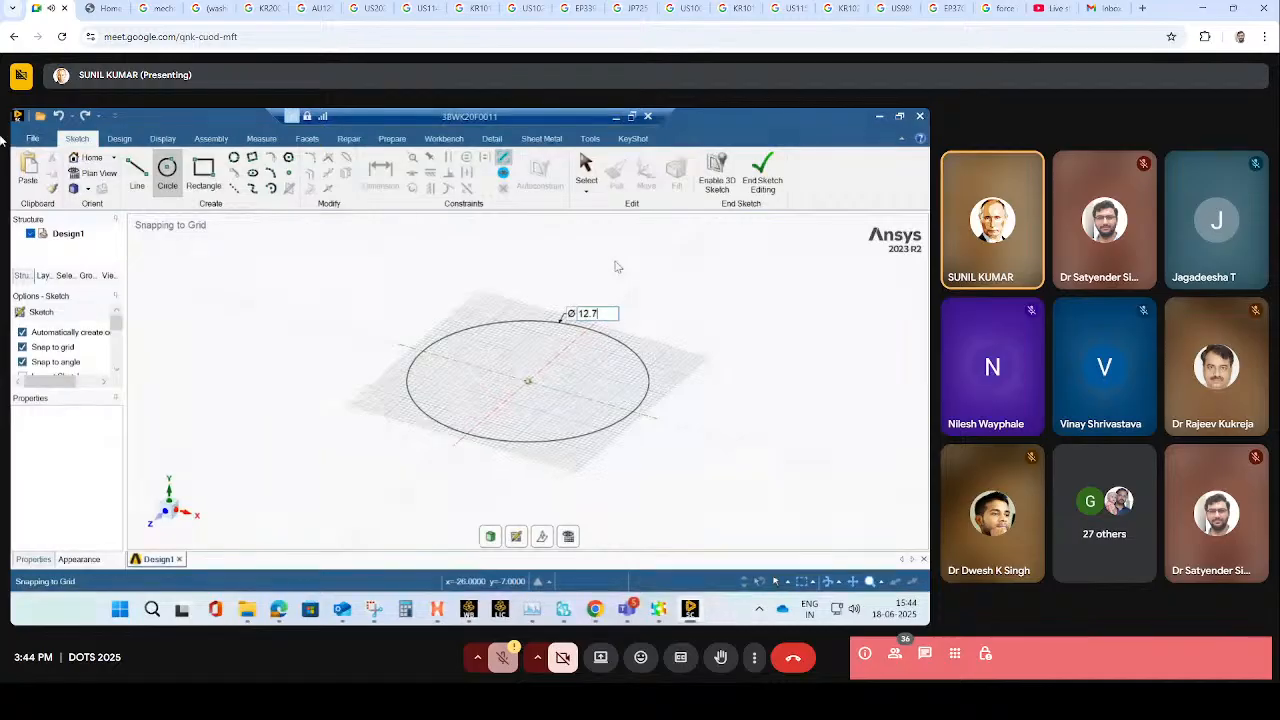
{"action": "key", "text": "Return"}
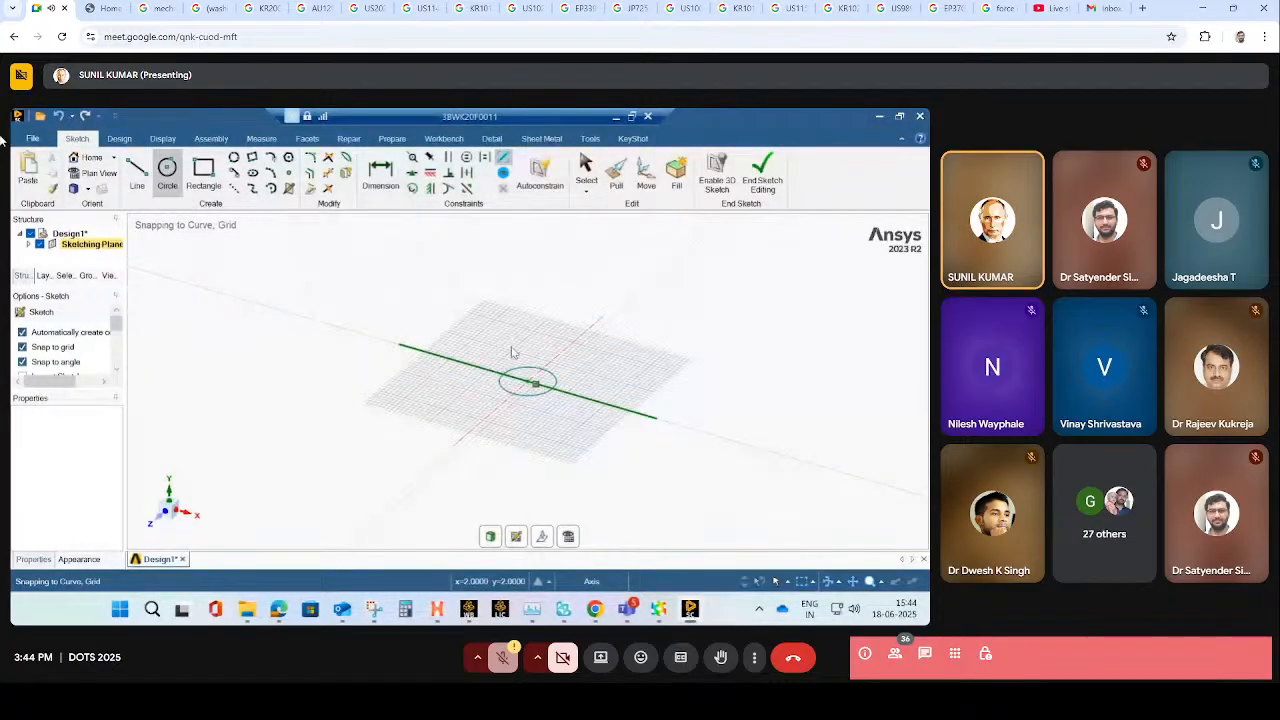
- Pull the circle upward into a solid cylinder and extend its top face to form a long, slender rod
{"action": "left_click", "coordinate": [119, 139]}
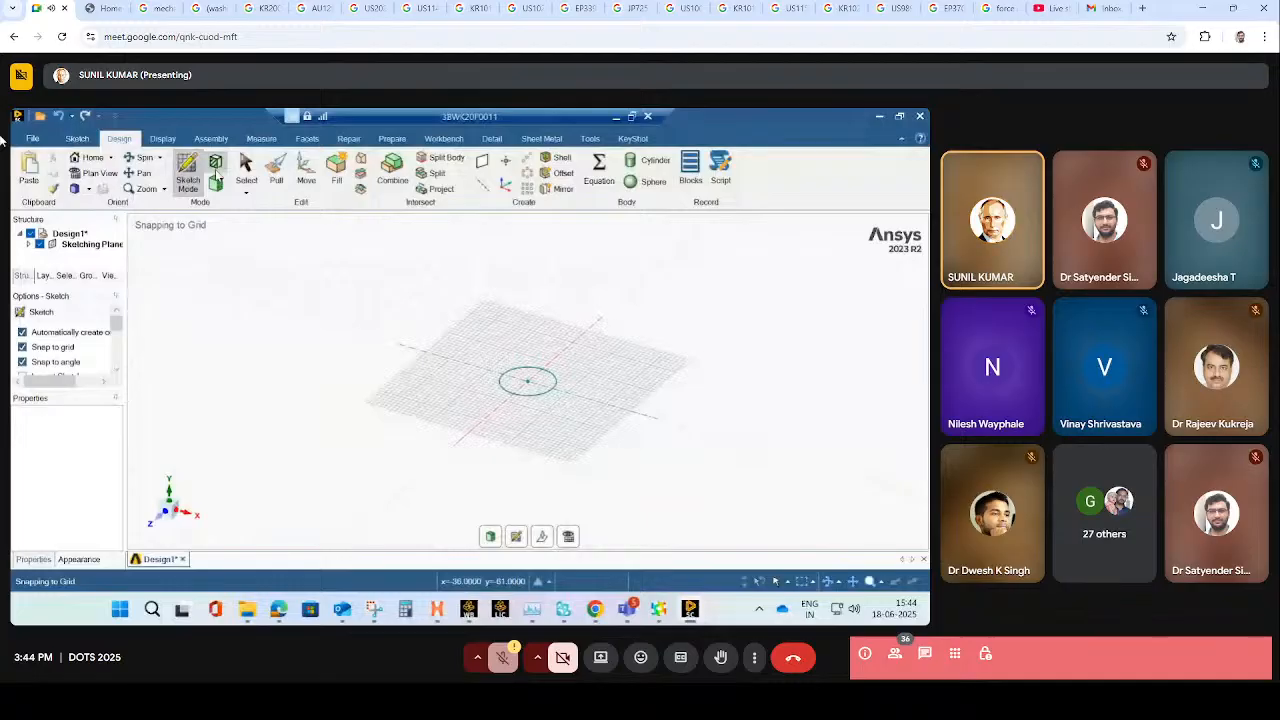
{"action": "left_click", "coordinate": [216, 178]}
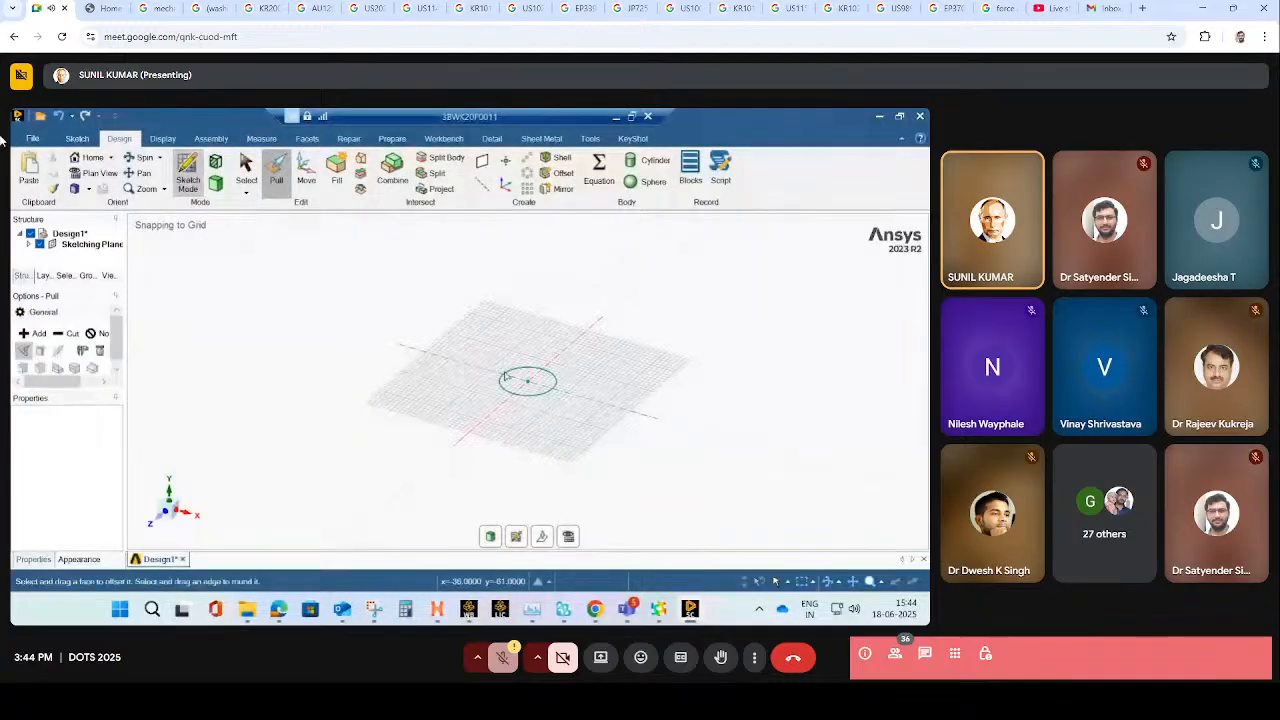
{"action": "left_click_drag", "start_coordinate": [532, 386], "coordinate": [528, 254]}
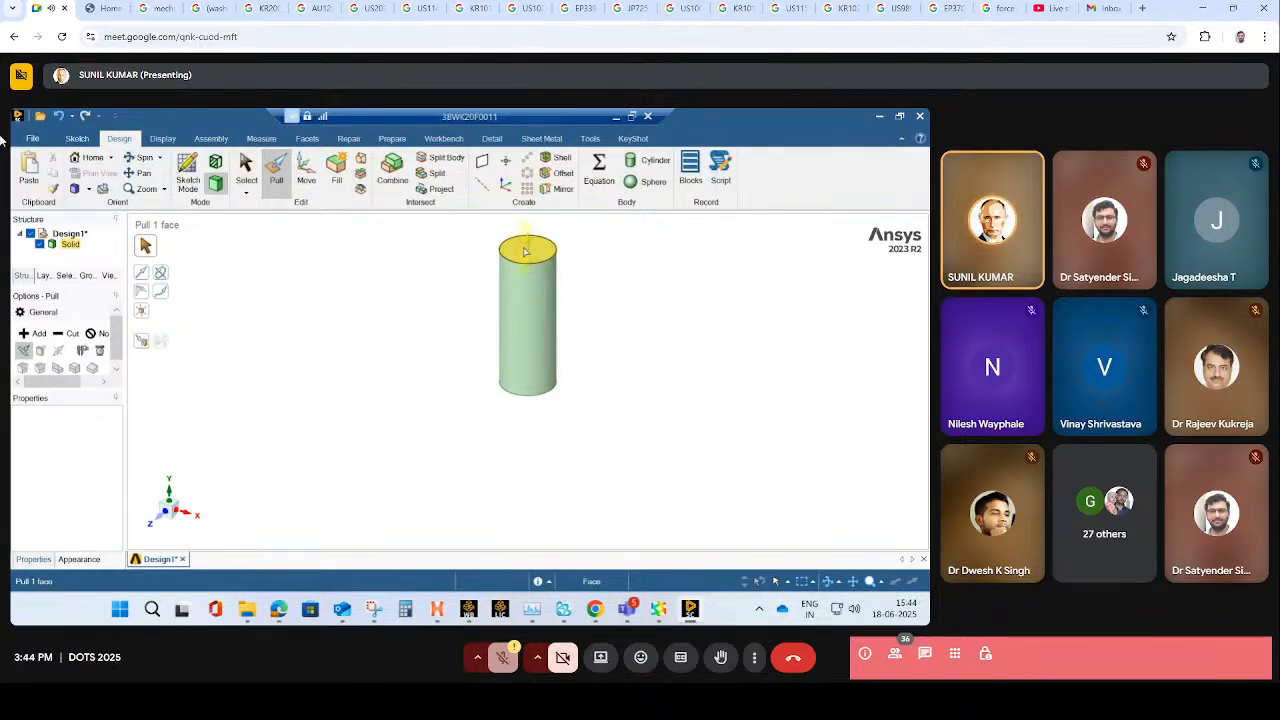
{"action": "left_click", "coordinate": [528, 253]}
{"action": "left_click_drag", "start_coordinate": [528, 253], "coordinate": [521, 166]}
{"action": "scroll", "coordinate": [594, 421], "scroll_direction": "down", "scroll_amount": 3}
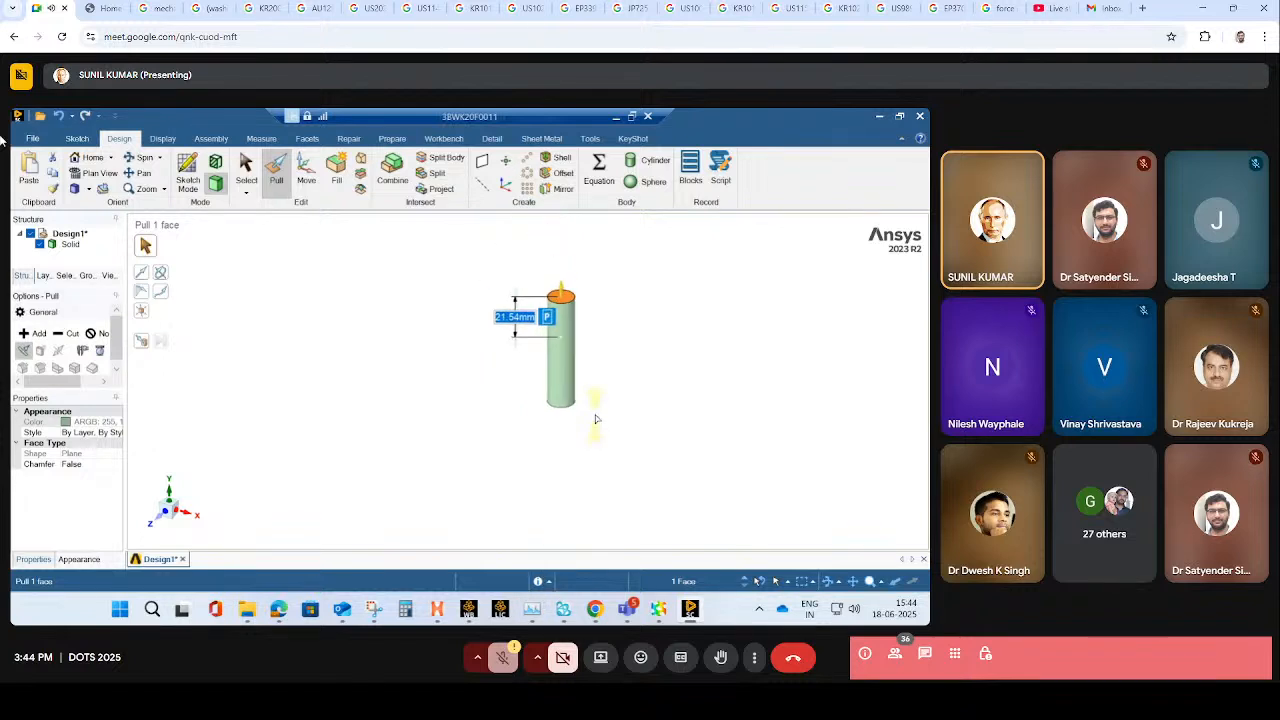
{"action": "scroll", "coordinate": [595, 420], "scroll_direction": "down", "scroll_amount": 2}
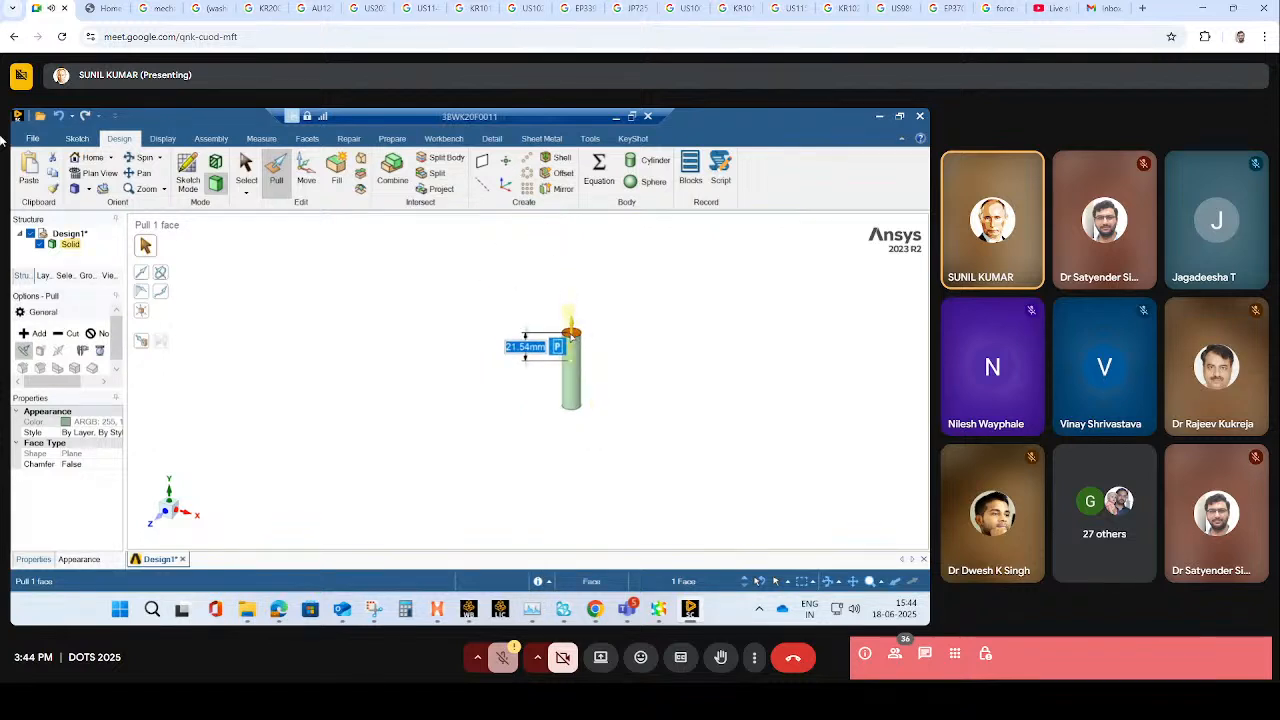
{"action": "left_click_drag", "start_coordinate": [572, 332], "coordinate": [576, 228]}
{"action": "left_click", "coordinate": [659, 299]}
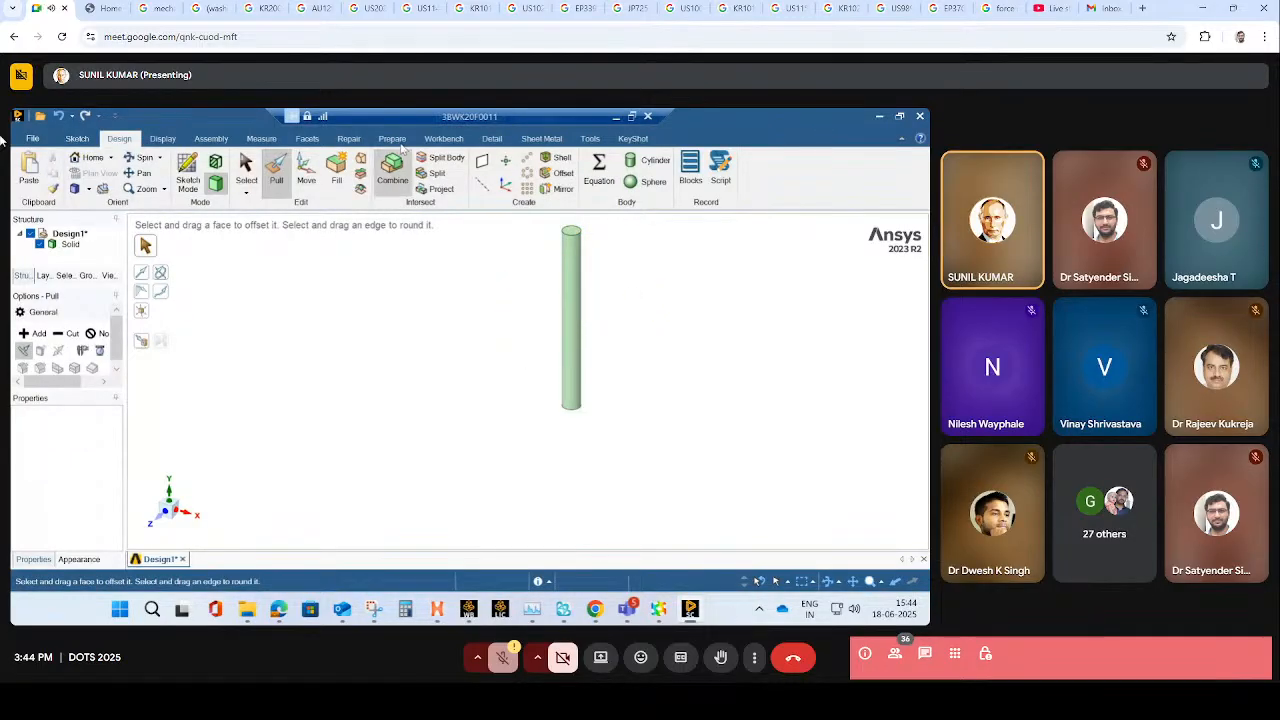
- Shell the cylinder with a 1 mm wall, removing both end faces to make an open pipe
{"action": "left_click", "coordinate": [557, 159]}
{"action": "left_click", "coordinate": [579, 230]}
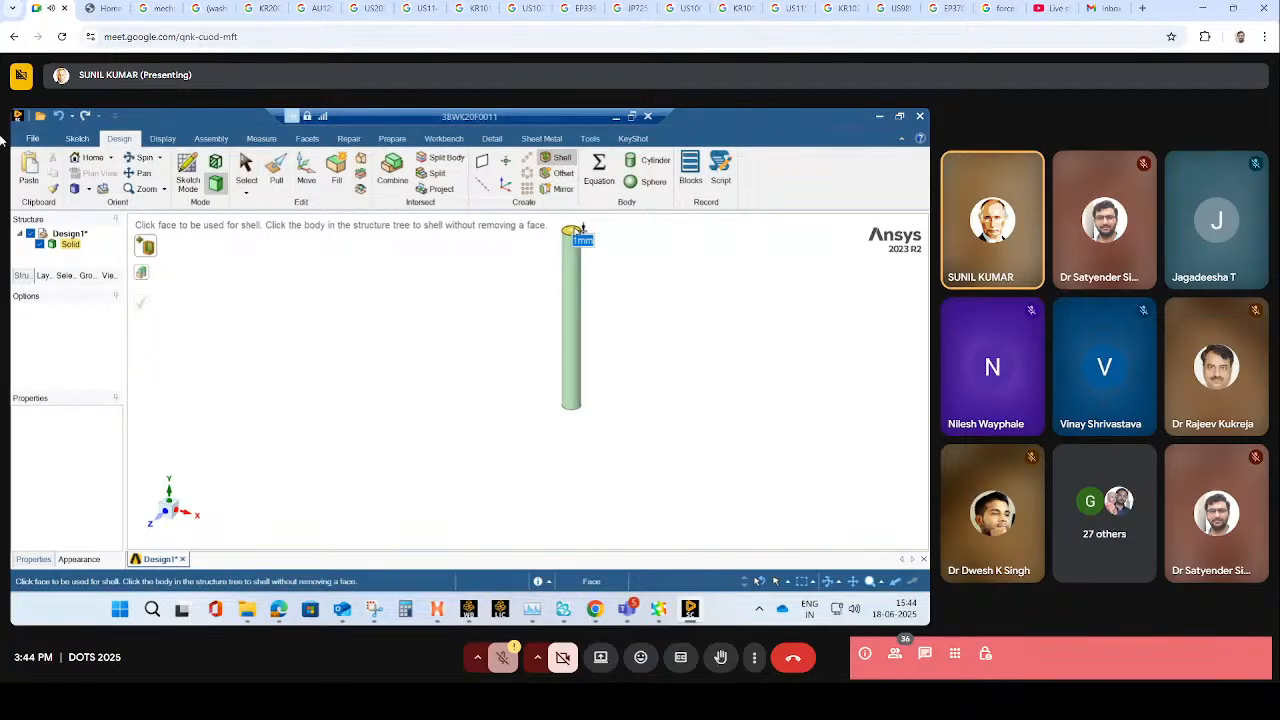
{"action": "left_click", "coordinate": [578, 230]}
{"action": "middle_click_drag", "start_coordinate": [577, 395], "coordinate": [631, 329]}
{"action": "left_click", "coordinate": [577, 410]}
{"action": "left_click", "coordinate": [577, 406]}
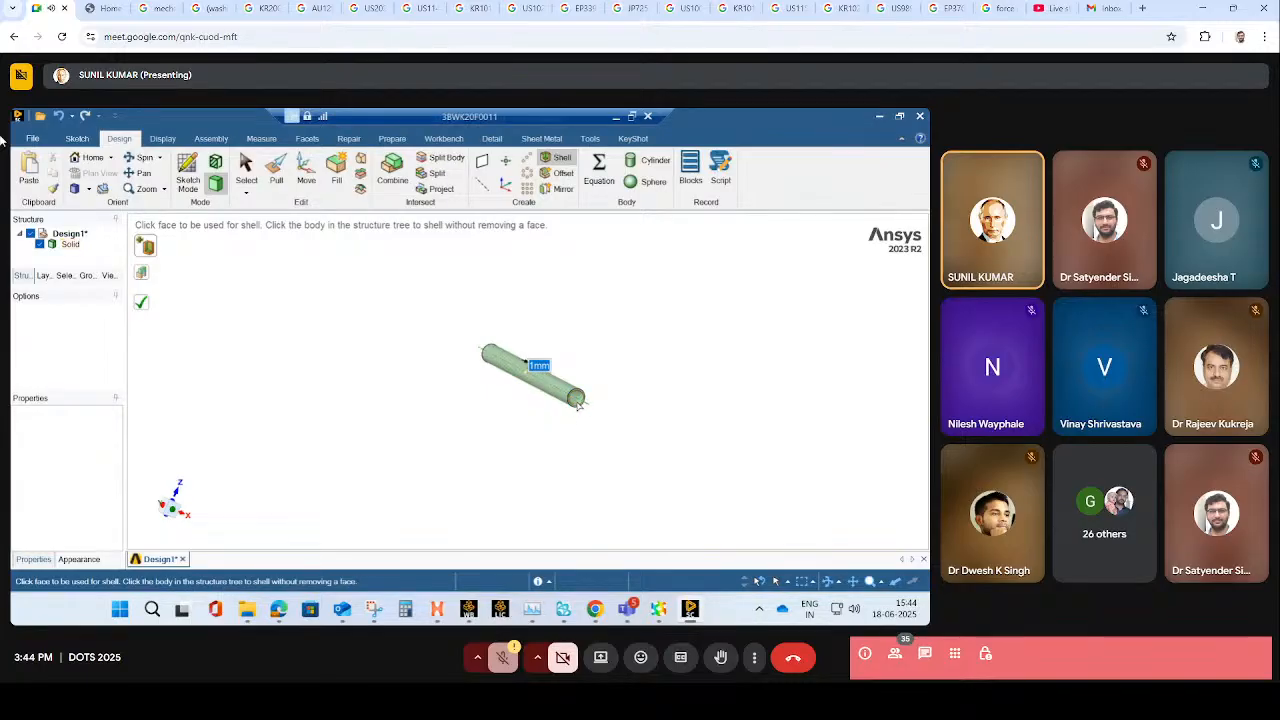
{"action": "scroll", "coordinate": [597, 331], "scroll_direction": "down", "scroll_amount": 1}
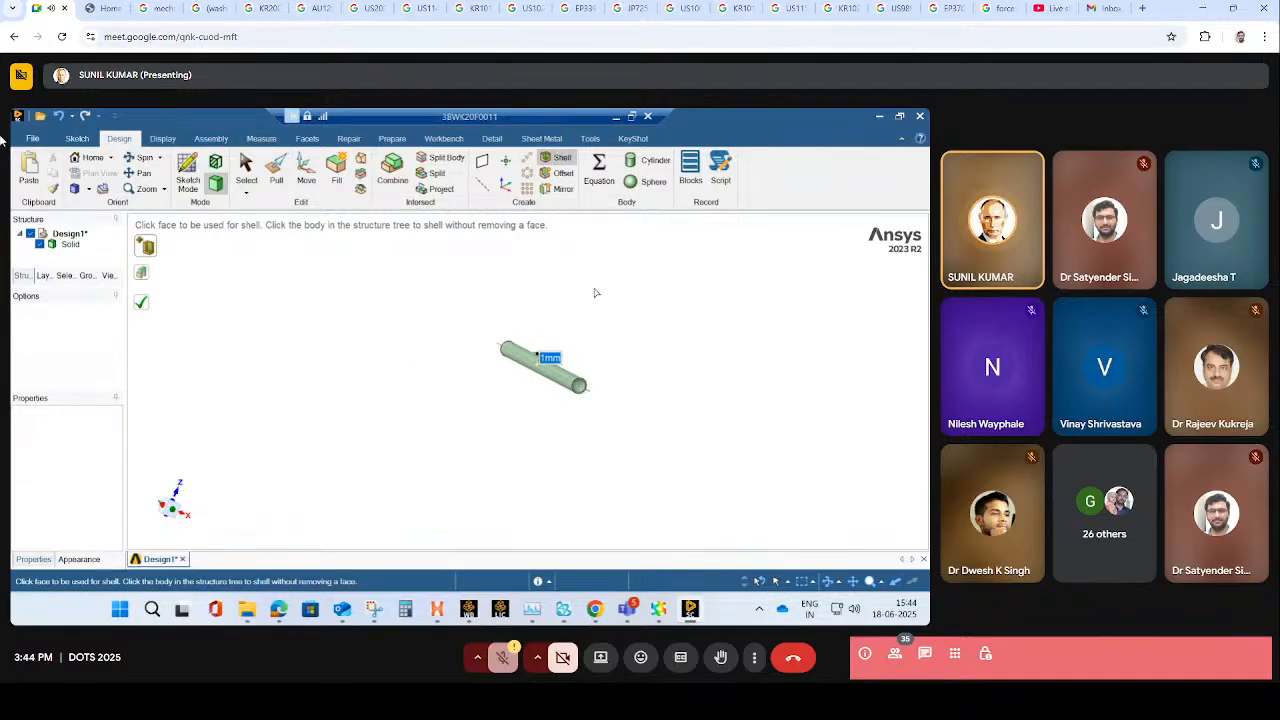
{"action": "key", "text": "Escape"}
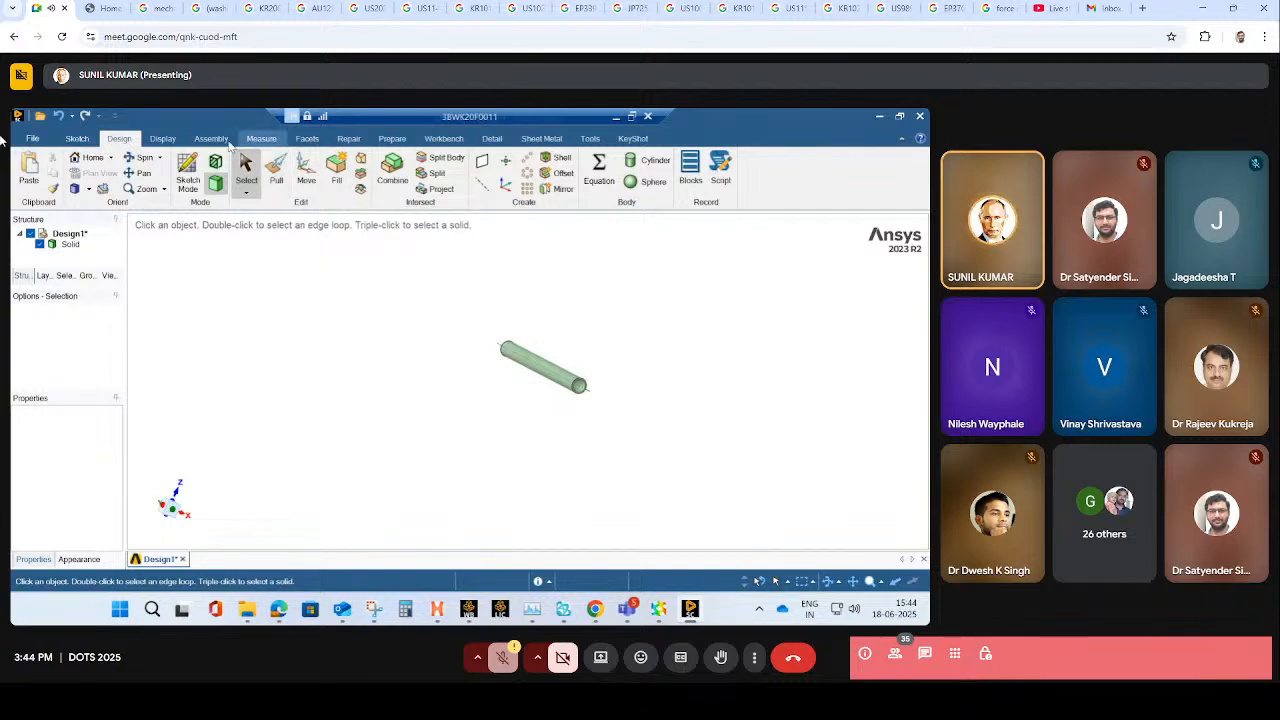
- Create a midsurface of the pipe from its offset wall faces, using the selected faces option
{"action": "left_click", "coordinate": [394, 139]}
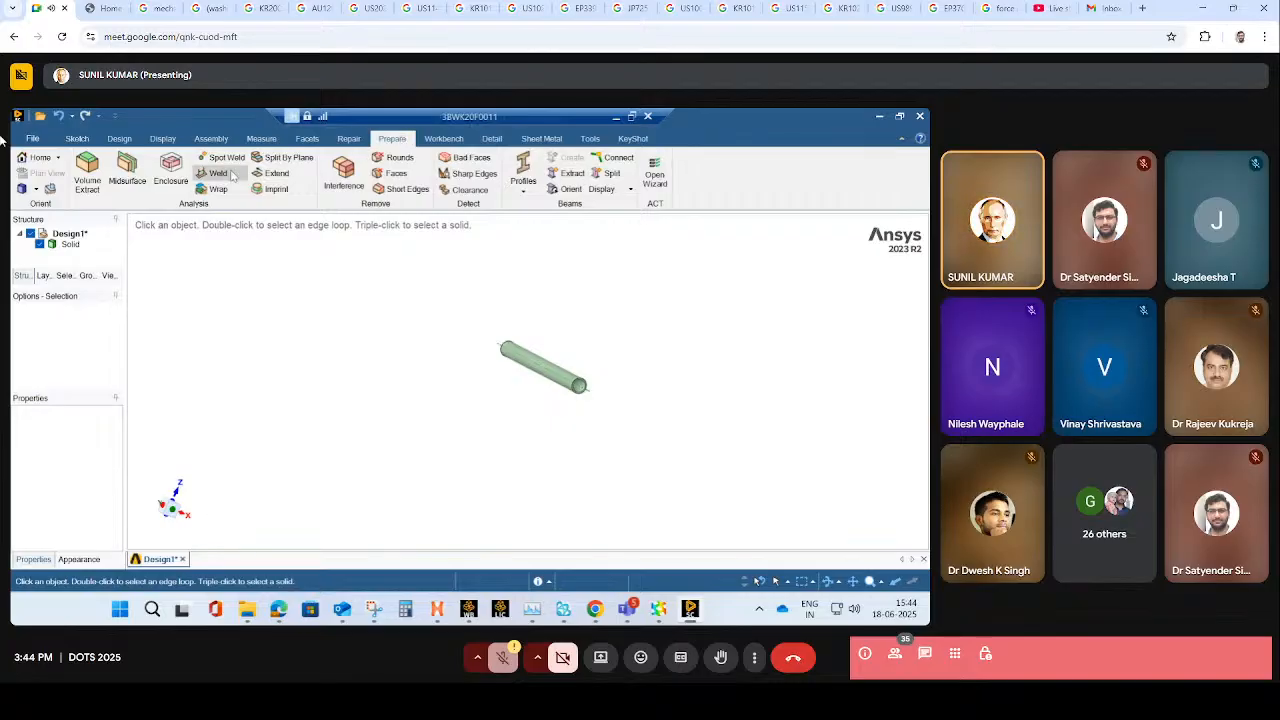
{"action": "left_click", "coordinate": [138, 178]}
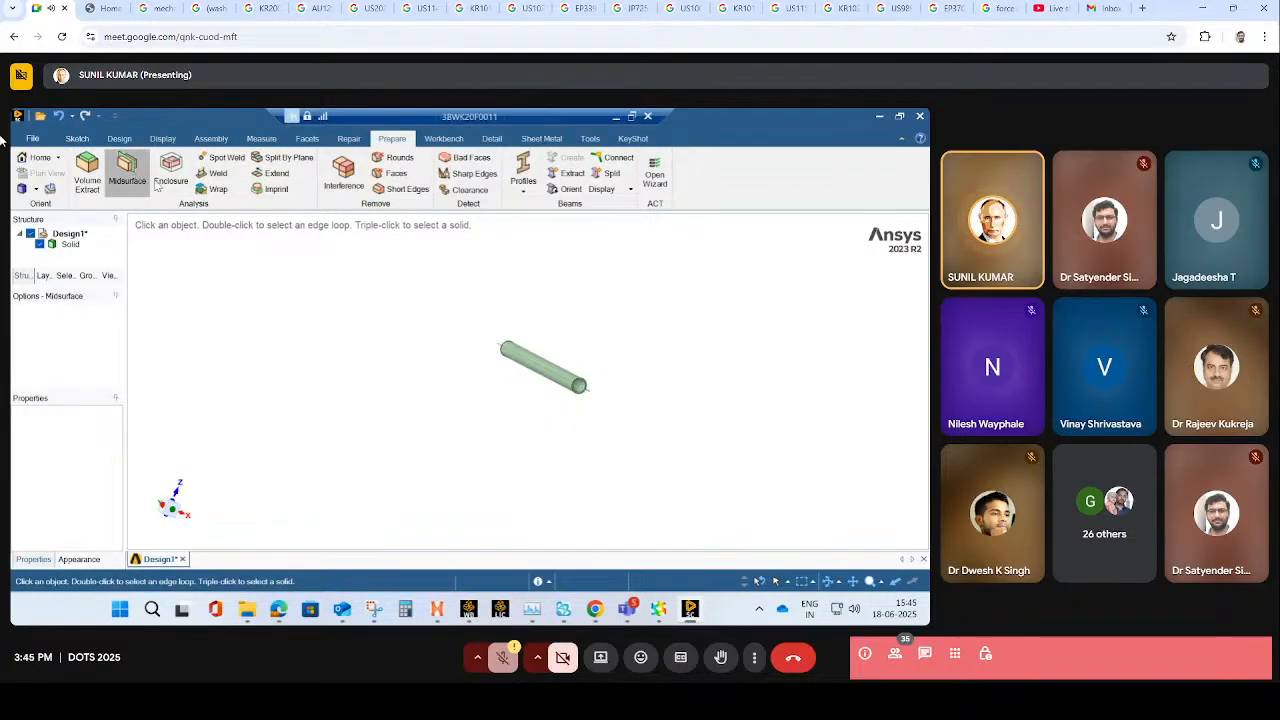
{"action": "left_click", "coordinate": [514, 356]}
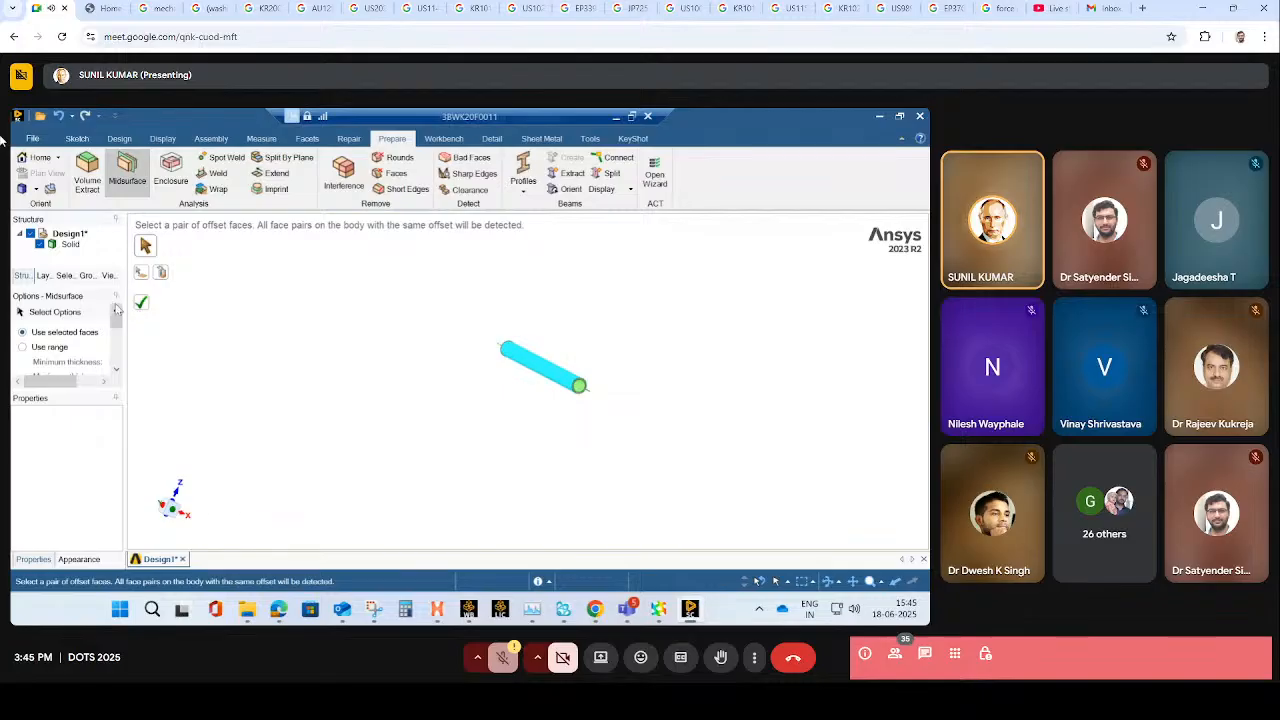
{"action": "left_click", "coordinate": [142, 306]}
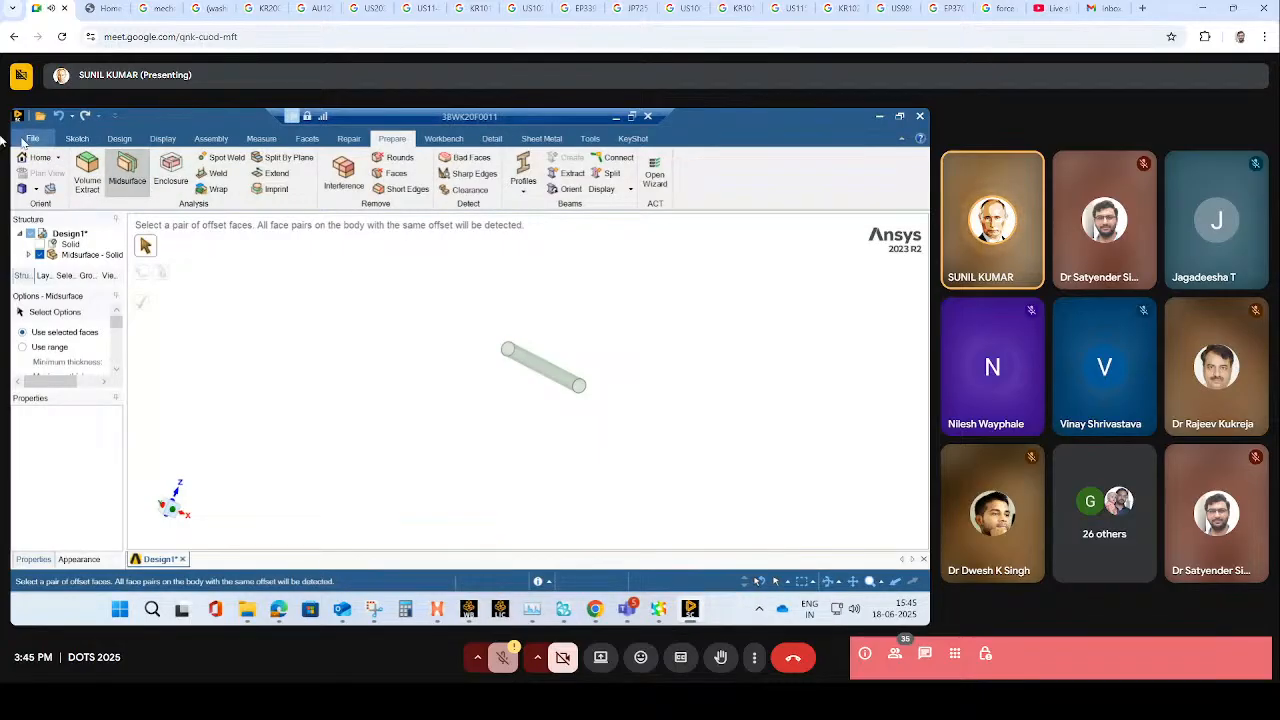
- Save the design as a SpaceClaim file named pip and close SpaceClaim to return to Workbench
{"action": "left_click", "coordinate": [31, 139]}
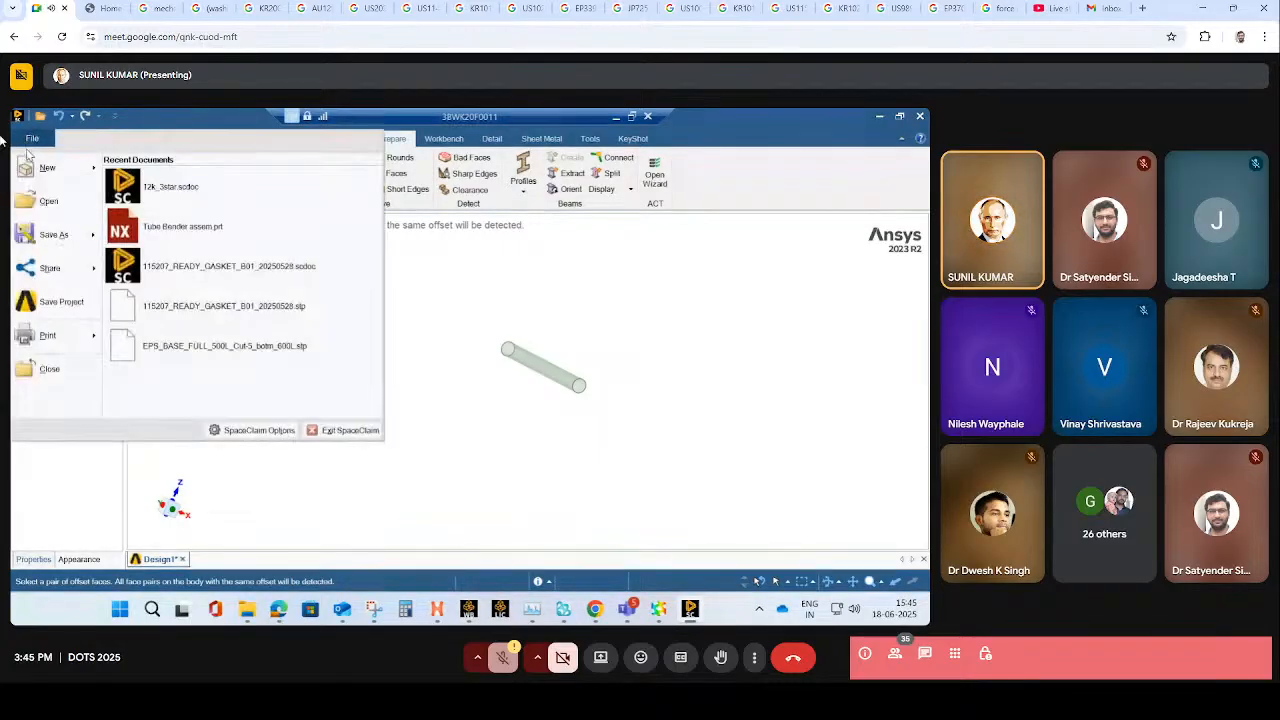
{"action": "left_click", "coordinate": [49, 243]}
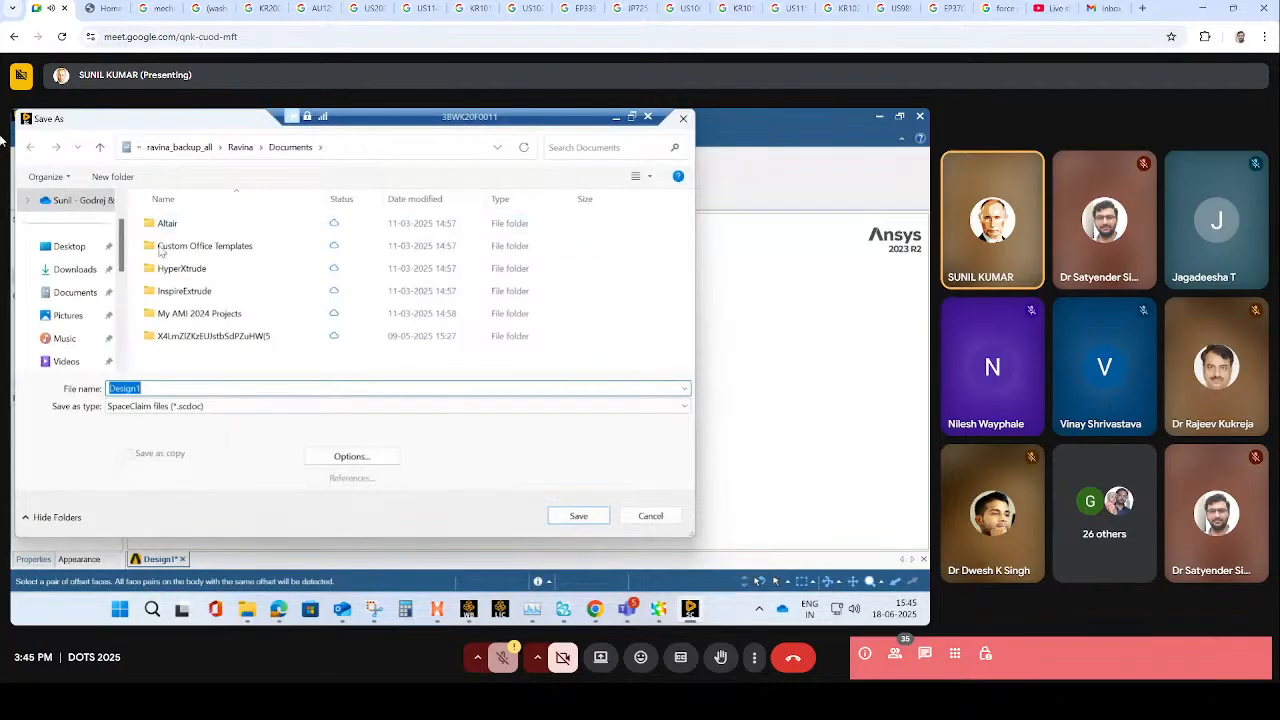
{"action": "type", "text": "pl"}
{"action": "type", "text": "pip"}
{"action": "key", "text": "Return"}
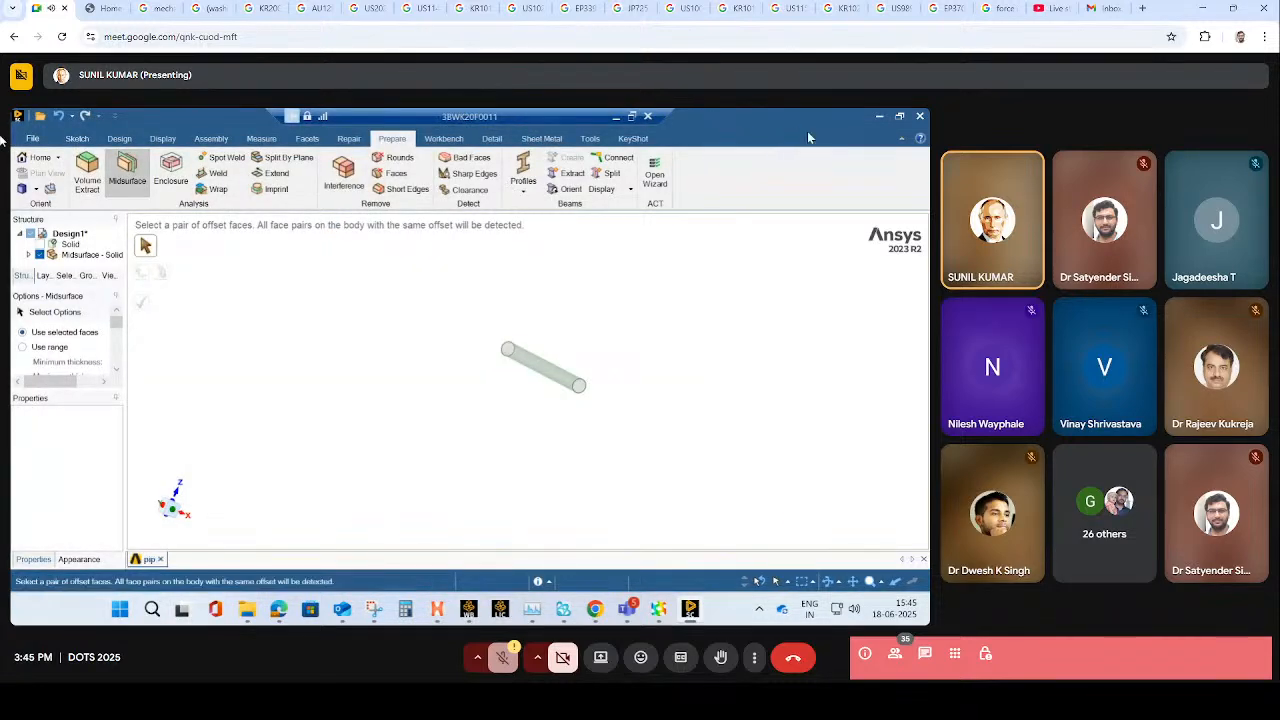
{"action": "left_click", "coordinate": [919, 119]}
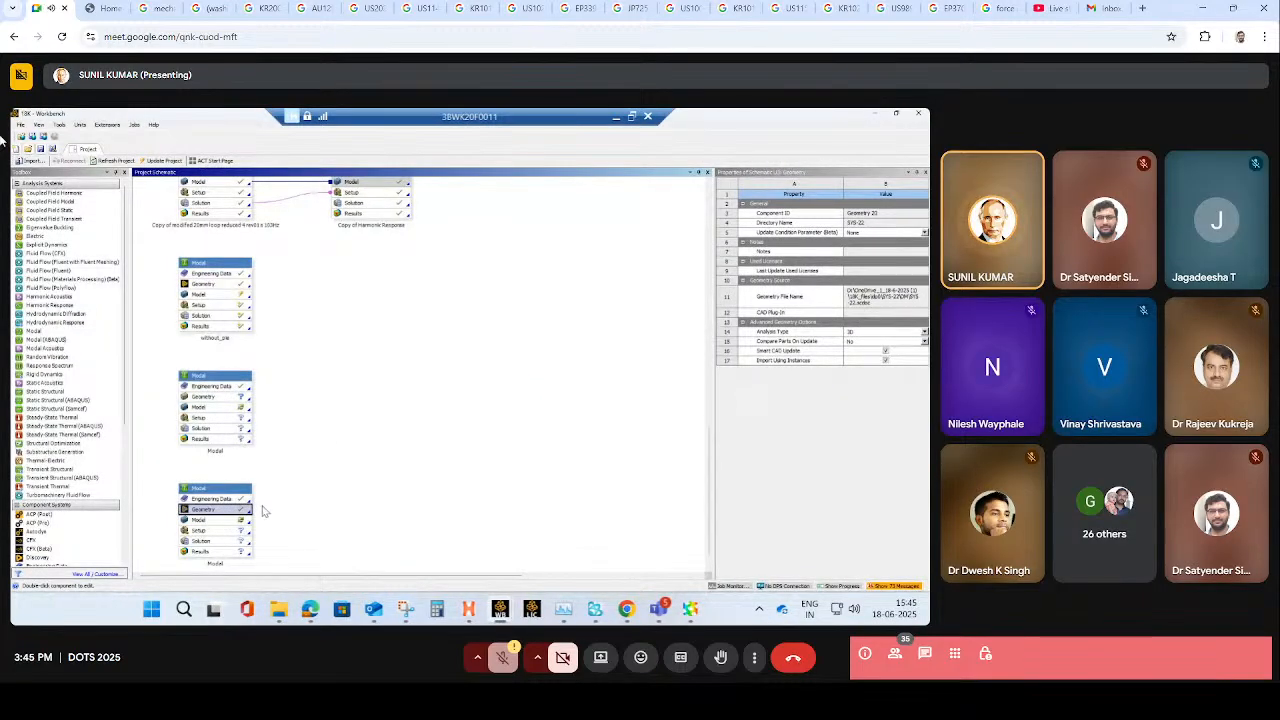
- Open the model cell of the newest Modal system for editing in Mechanical
{"action": "right_click", "coordinate": [244, 521]}
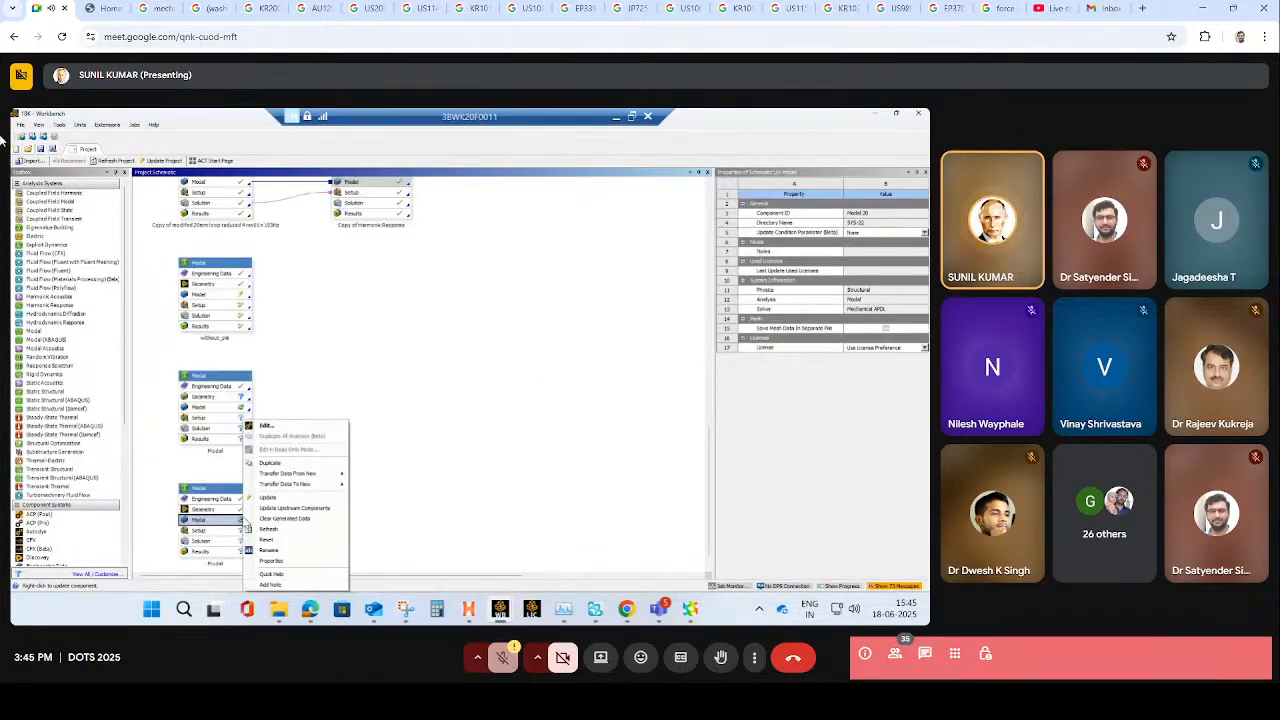
{"action": "left_click", "coordinate": [279, 427]}
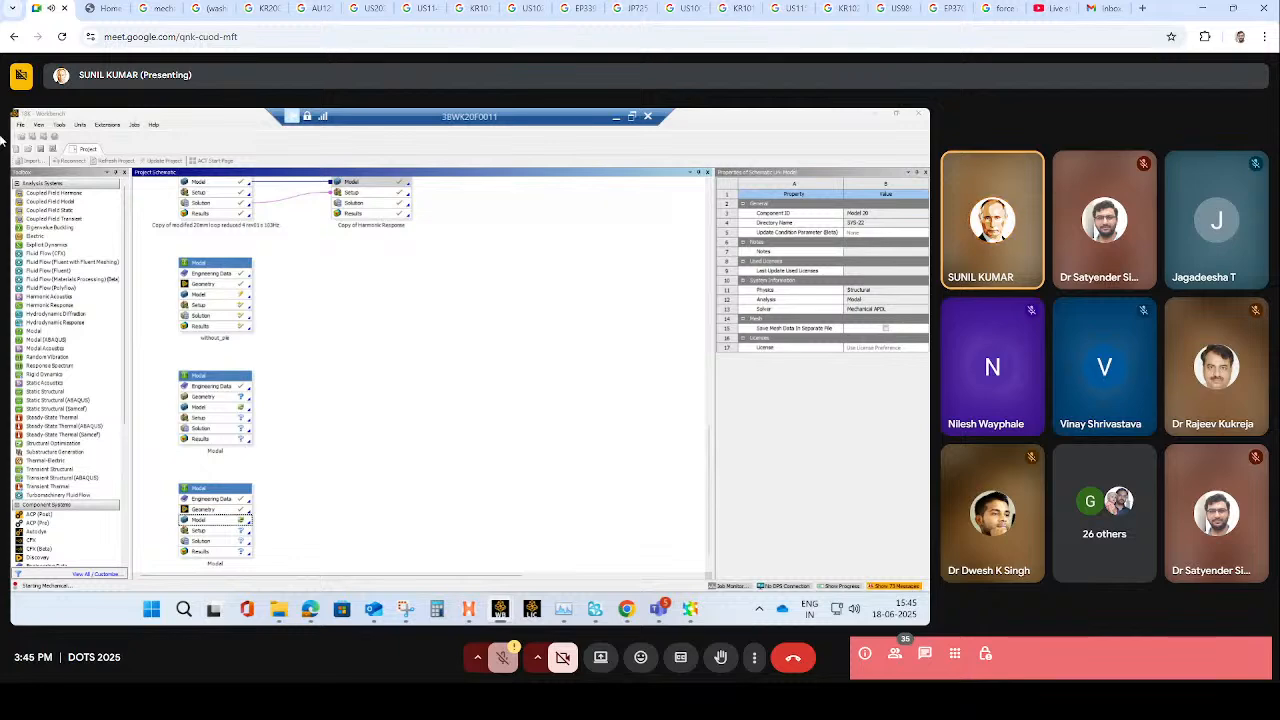
{"action": "left_click", "coordinate": [310, 610]}
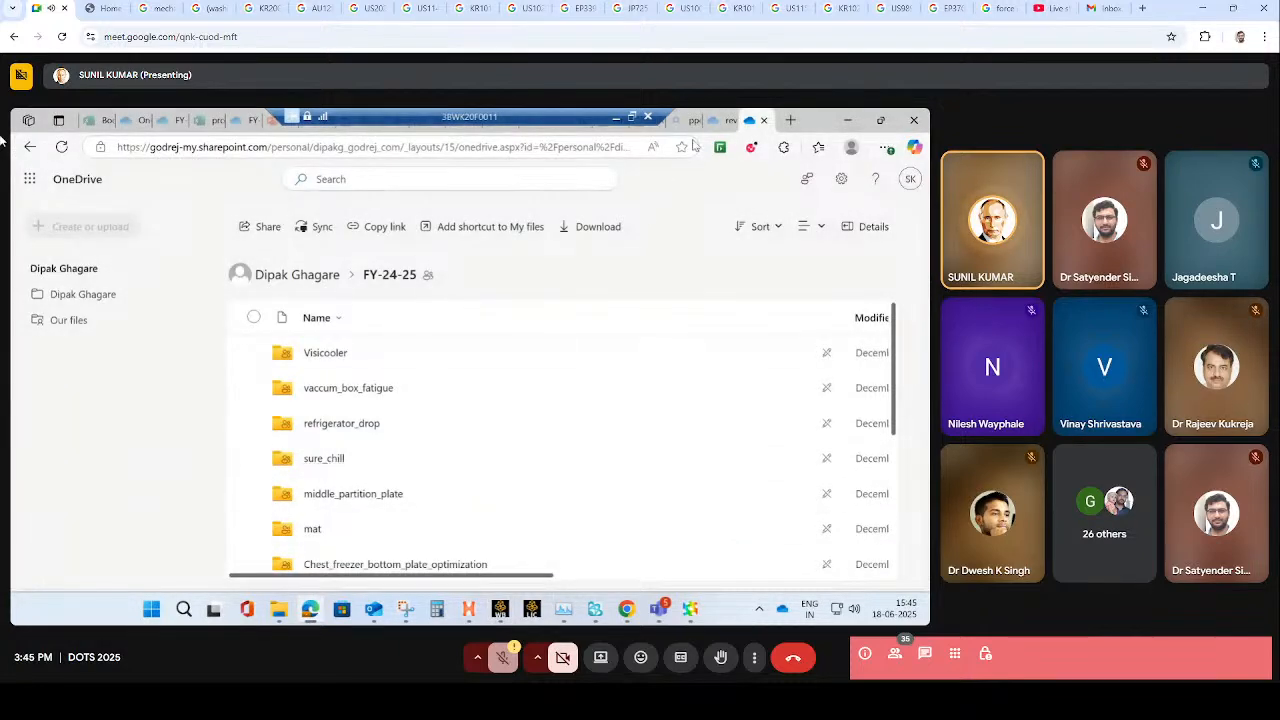
{"action": "left_click", "coordinate": [847, 120]}
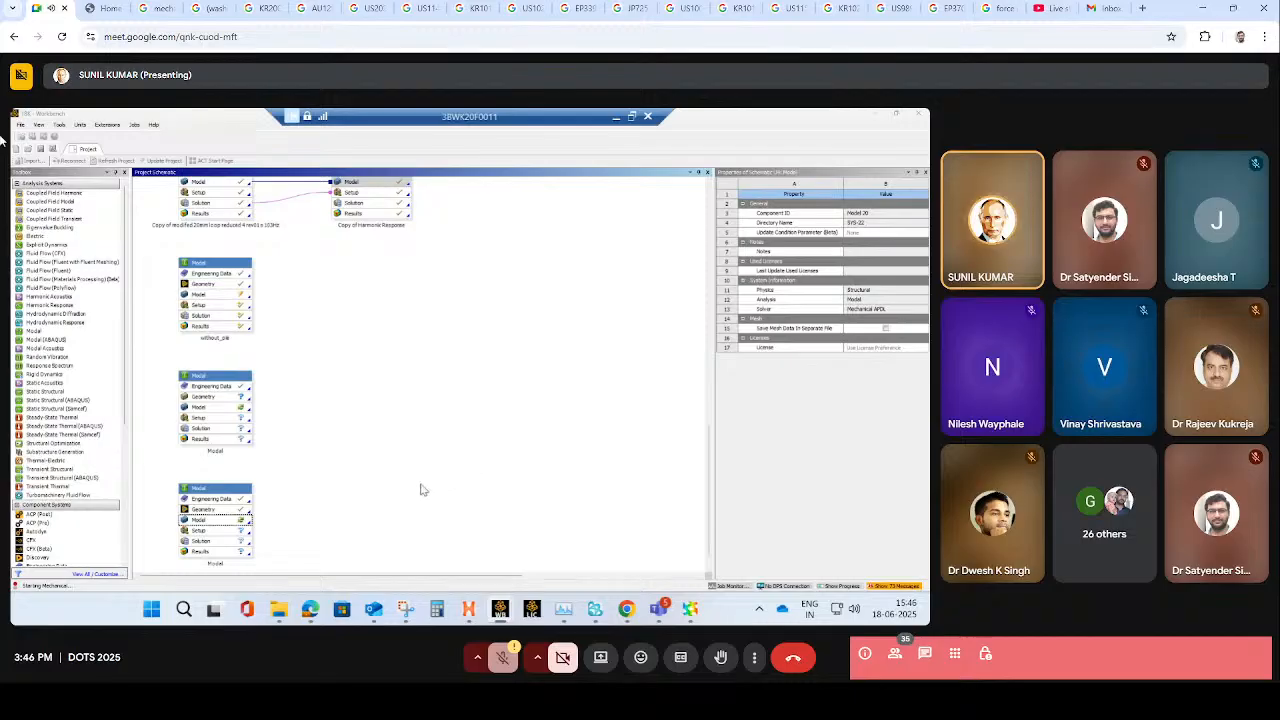
{"action": "right_click", "coordinate": [224, 522]}
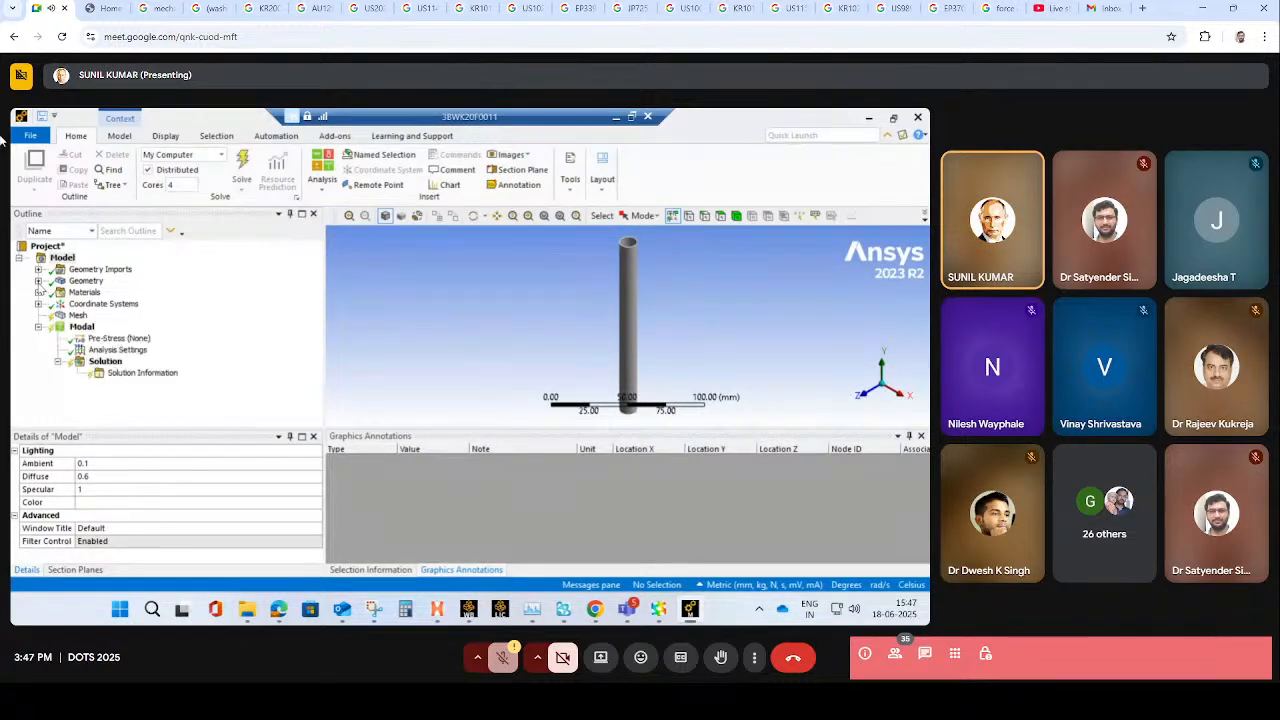
- Set the thickness of the pipe's midsurface body to 0.8 mm
{"action": "left_click", "coordinate": [38, 281]}
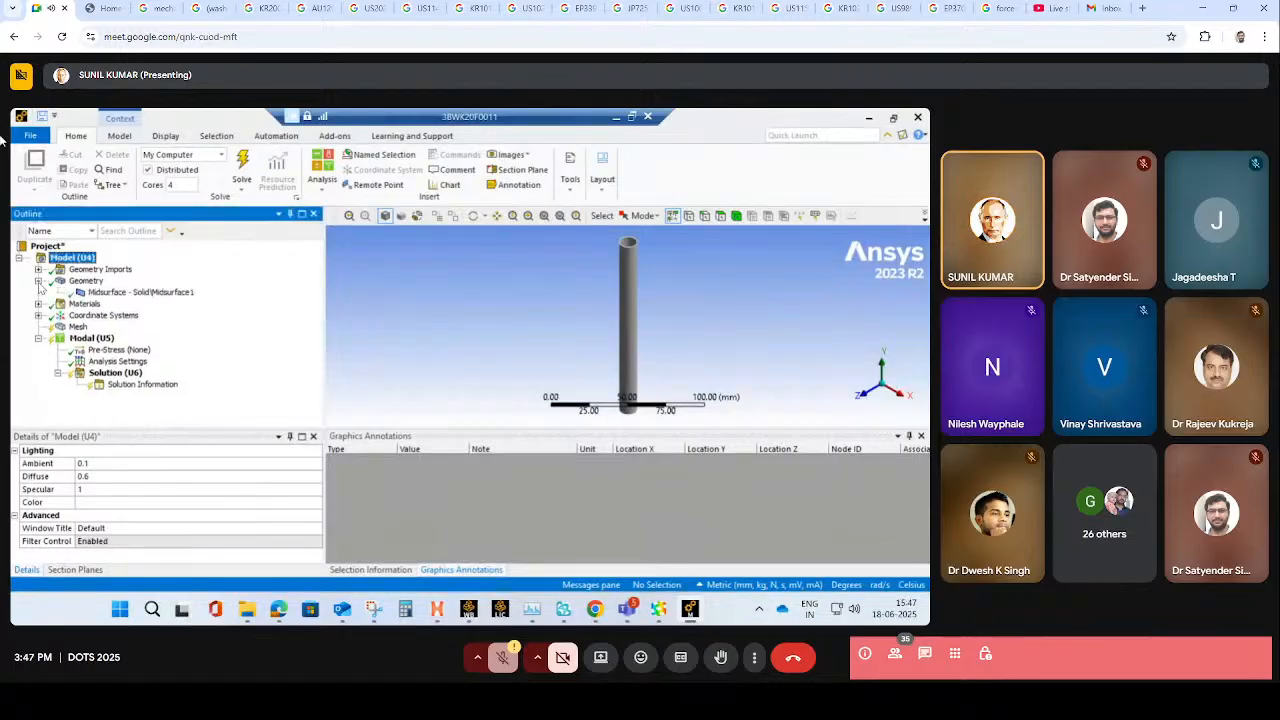
{"action": "left_click", "coordinate": [125, 295]}
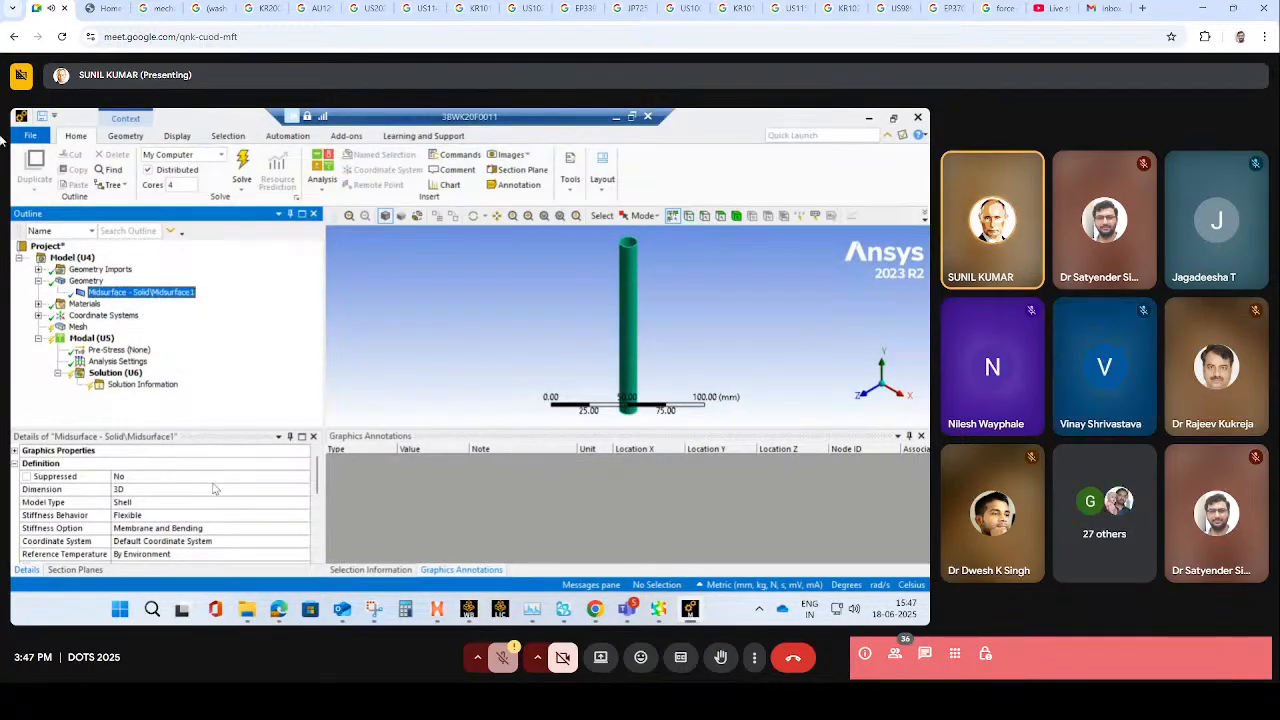
{"action": "left_click_drag", "start_coordinate": [318, 480], "coordinate": [315, 508]}
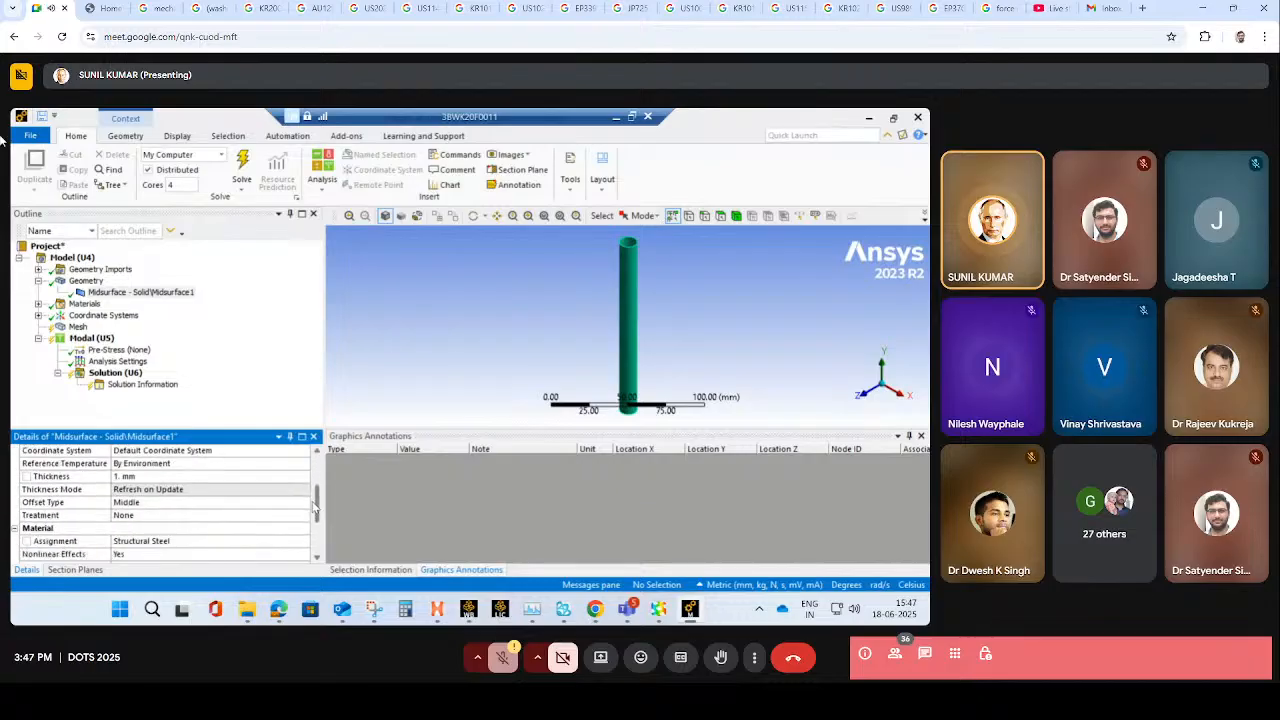
{"action": "left_click", "coordinate": [140, 477]}
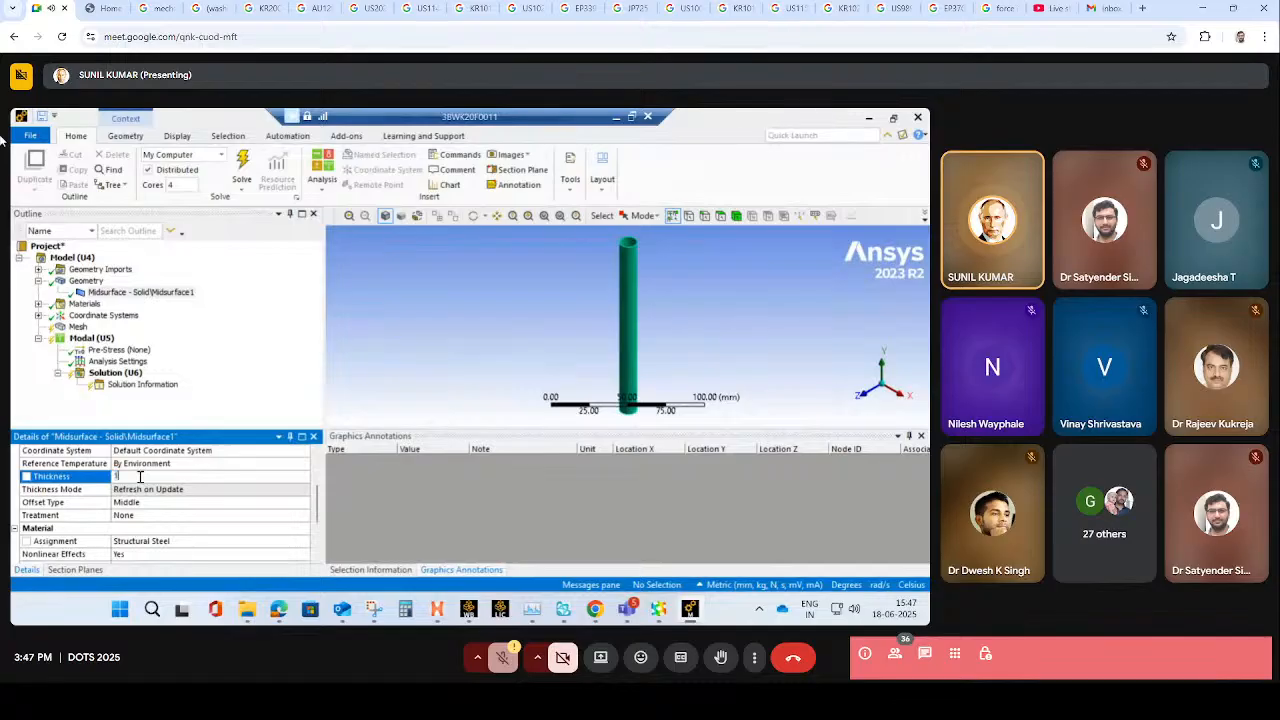
{"action": "key", "text": "BackSpace"}
{"action": "type", "text": "0"}
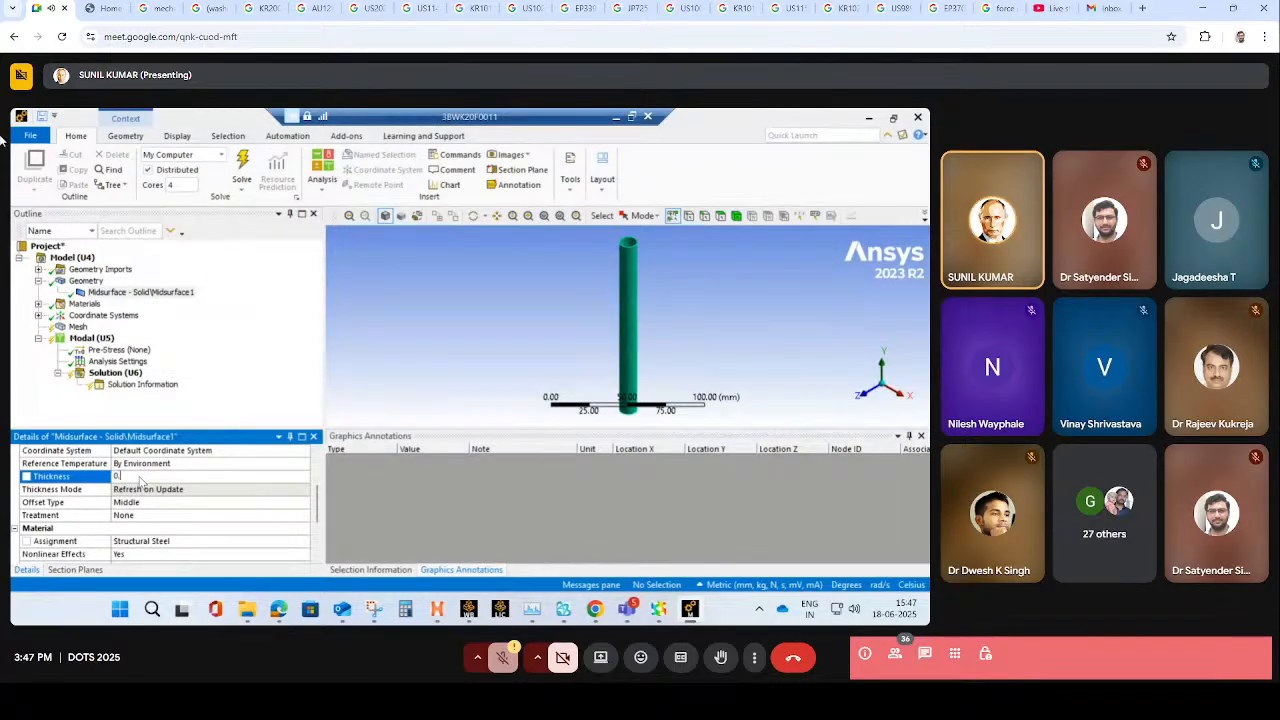
{"action": "type", "text": ".8"}
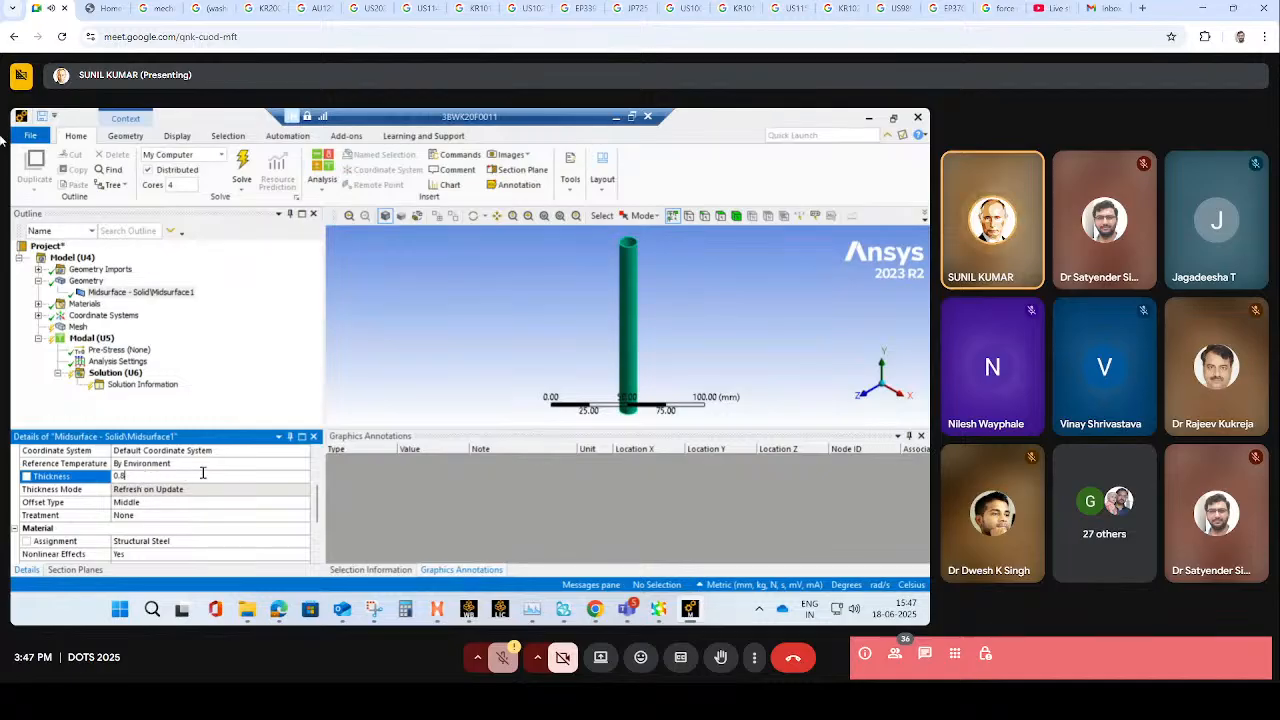
{"action": "left_click", "coordinate": [214, 360]}
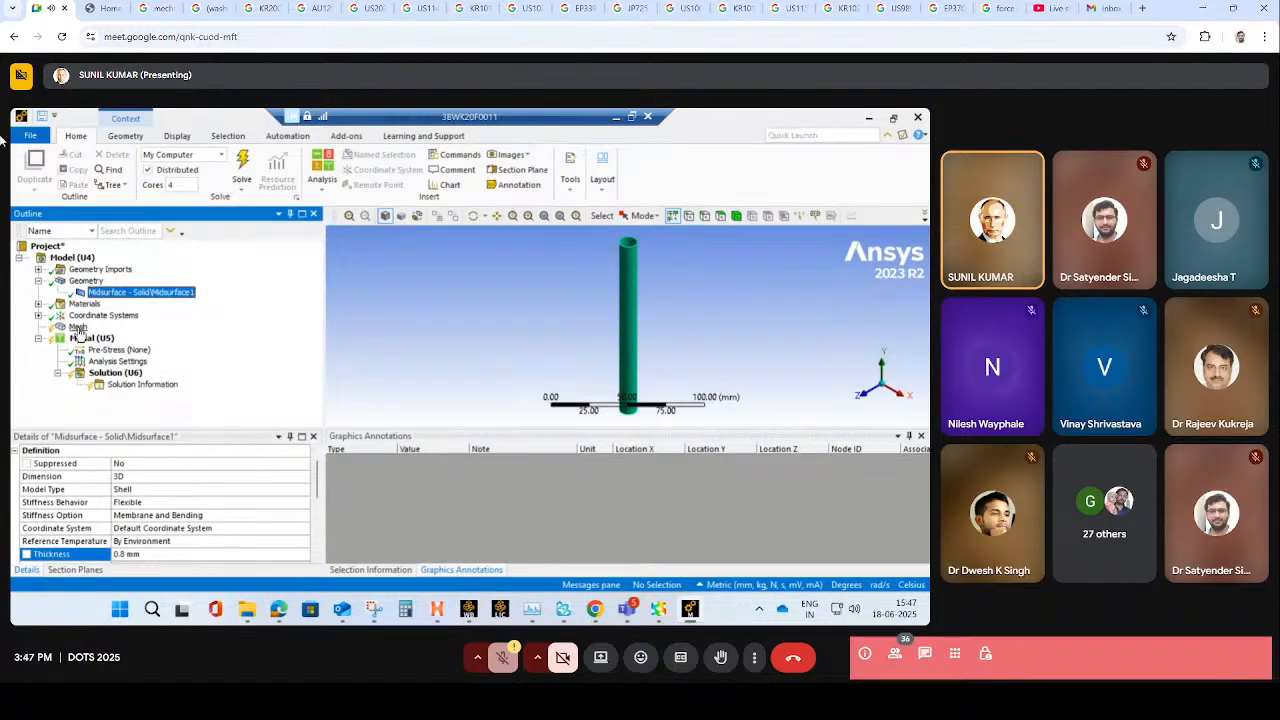
- Review the Structural Steel material, and open the newest Modal system's engineering data in the 18K Workbench project
{"action": "left_click", "coordinate": [38, 303]}
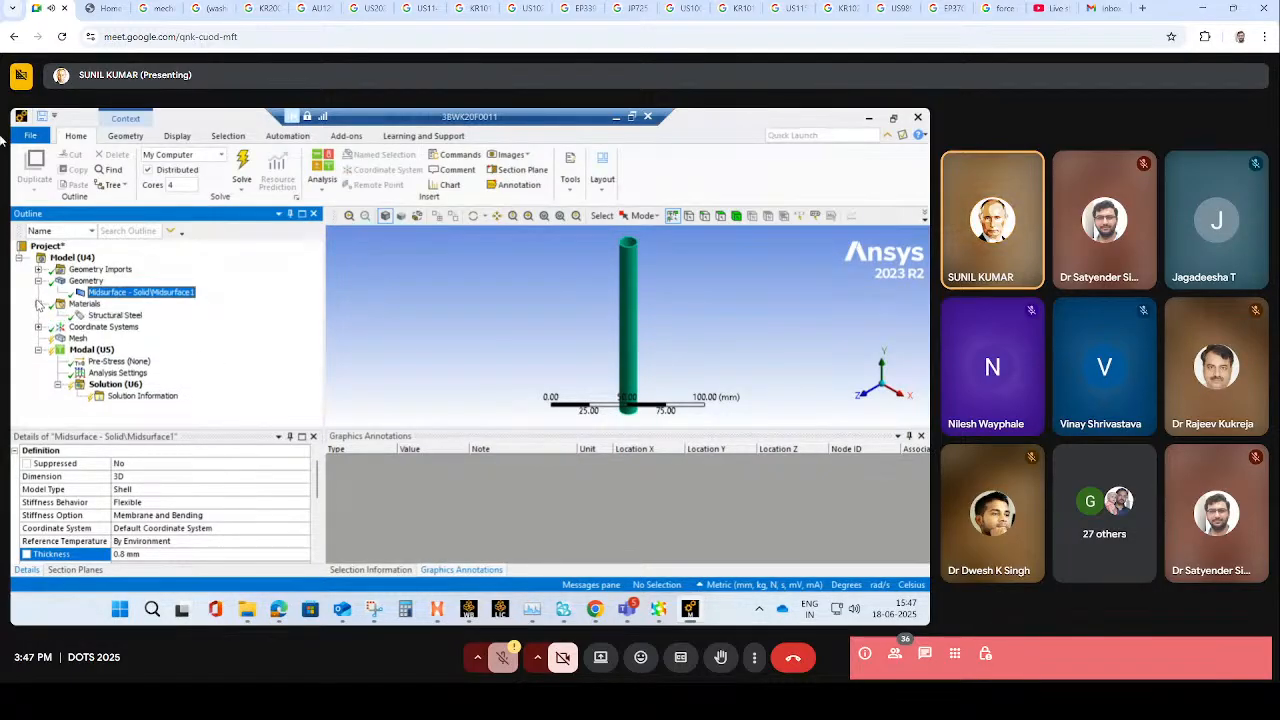
{"action": "left_click", "coordinate": [112, 315]}
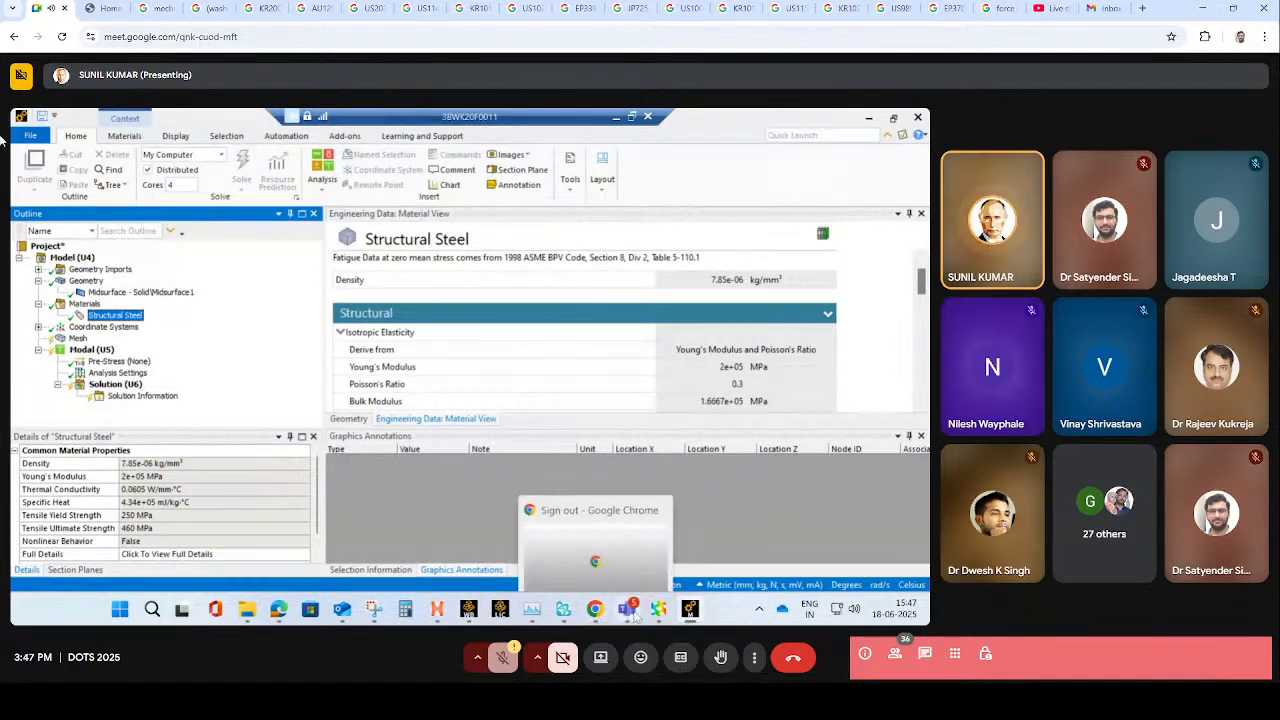
{"action": "mouse_move", "coordinate": [468, 606]}
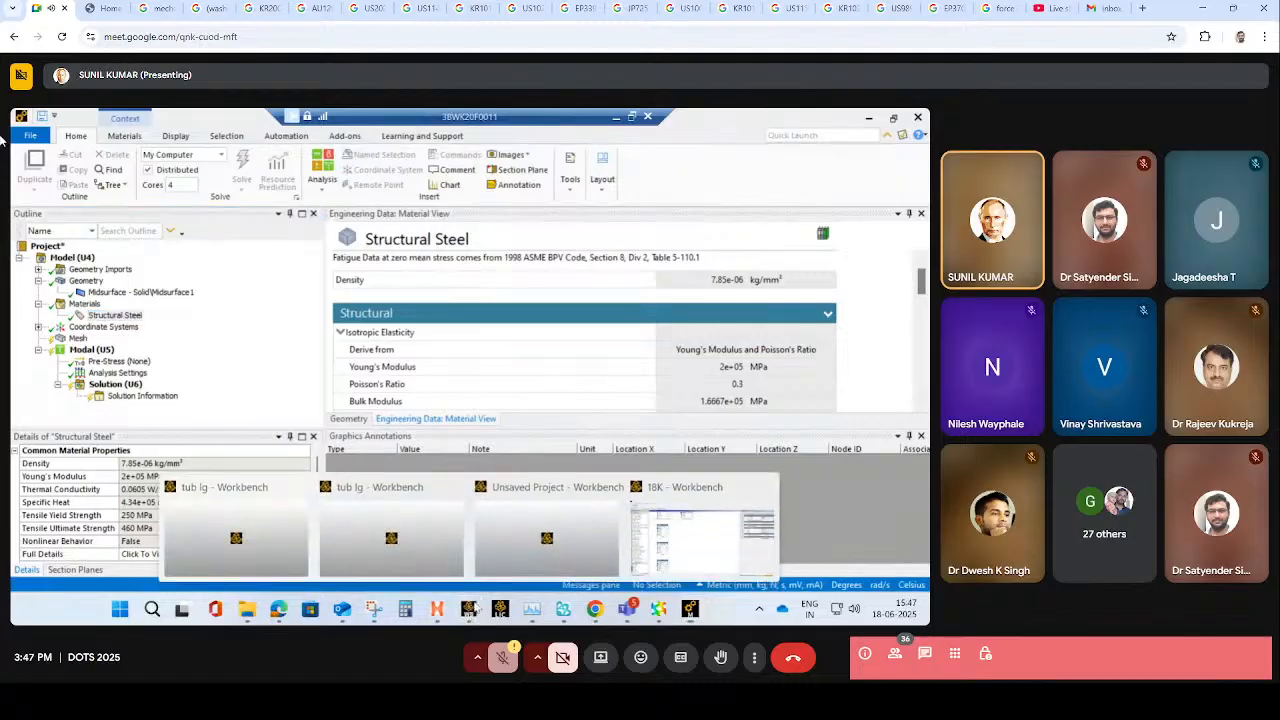
{"action": "mouse_move", "coordinate": [678, 533]}
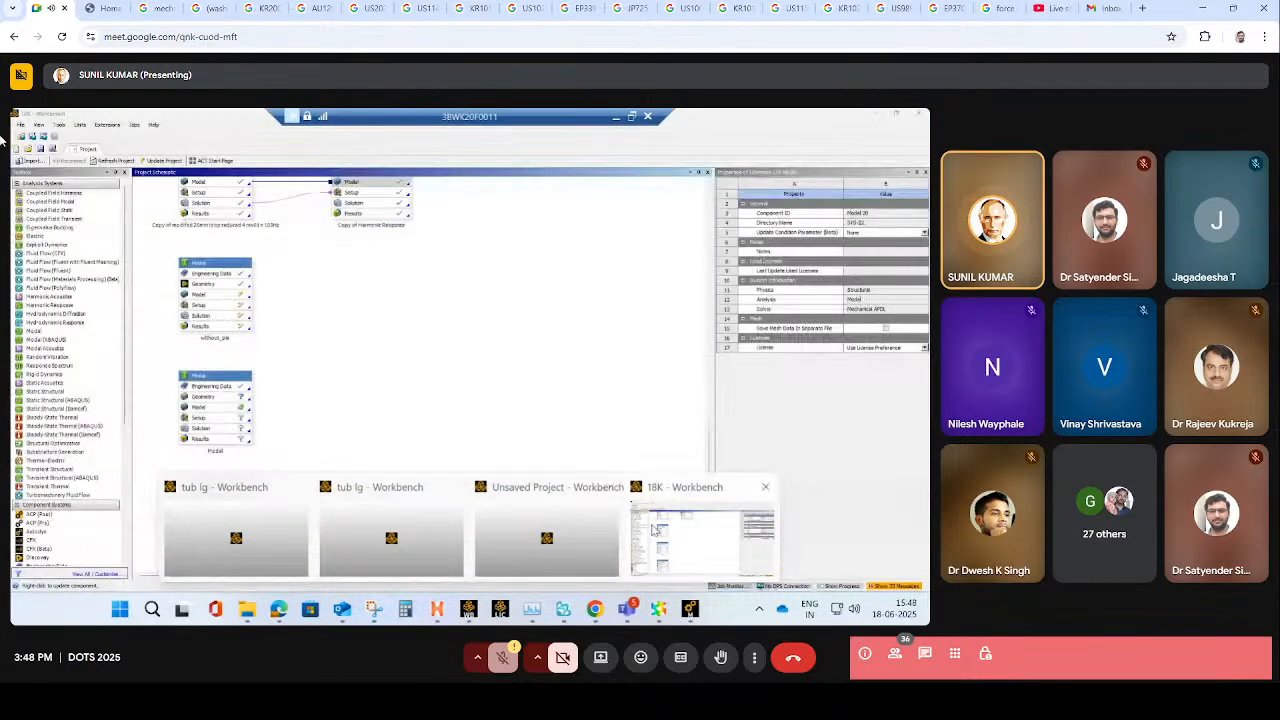
{"action": "left_click", "coordinate": [657, 530]}
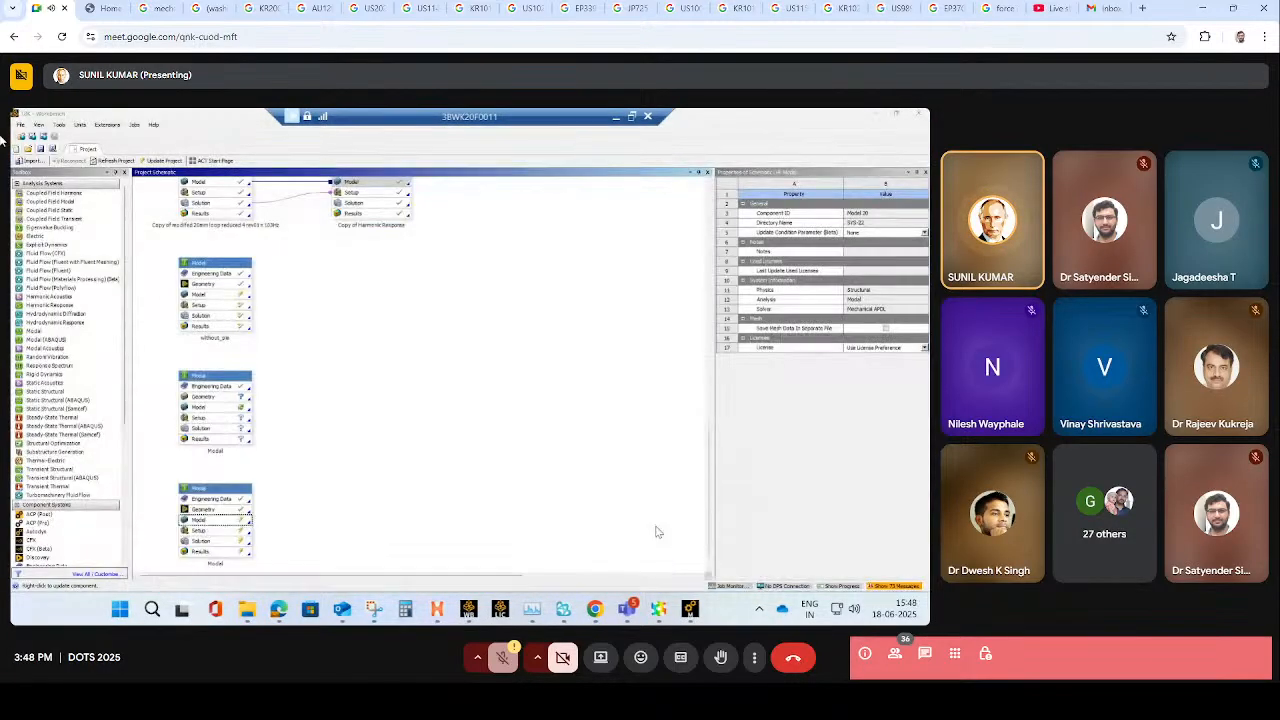
{"action": "double_click", "coordinate": [232, 507]}
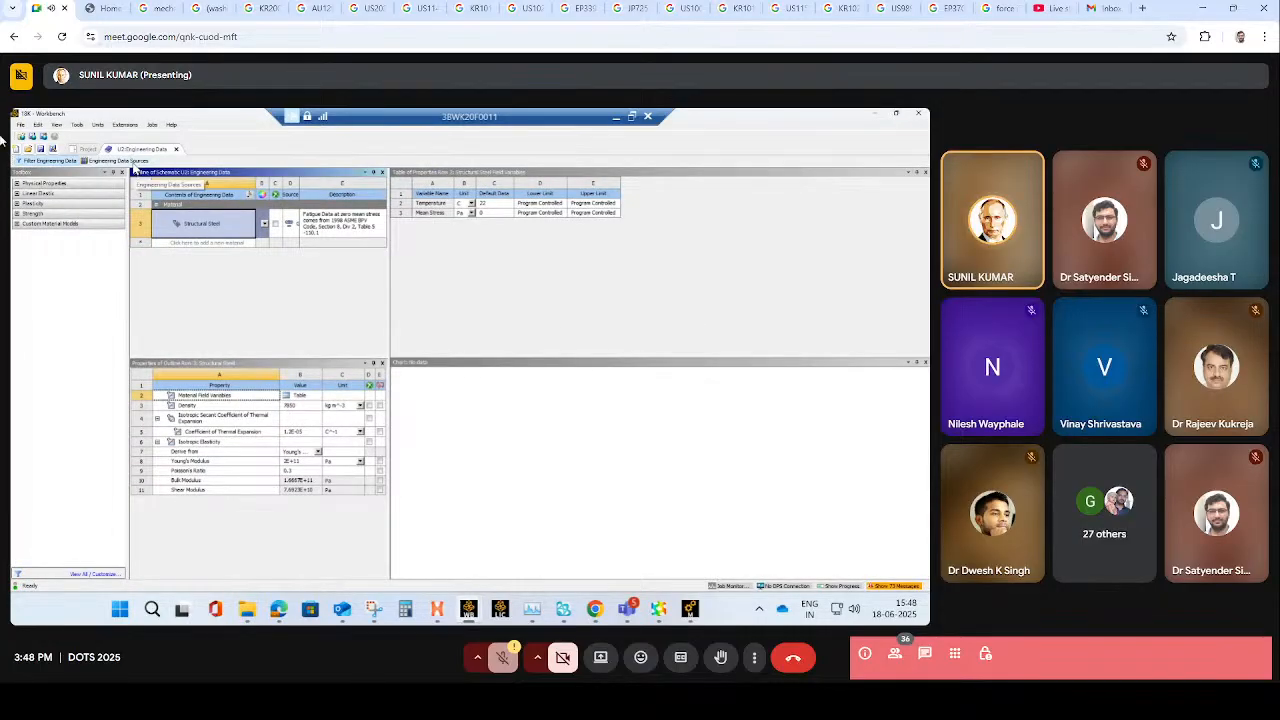
- Add Copper Alloy from the General Materials data source to the project's engineering data
{"action": "left_click", "coordinate": [133, 162]}
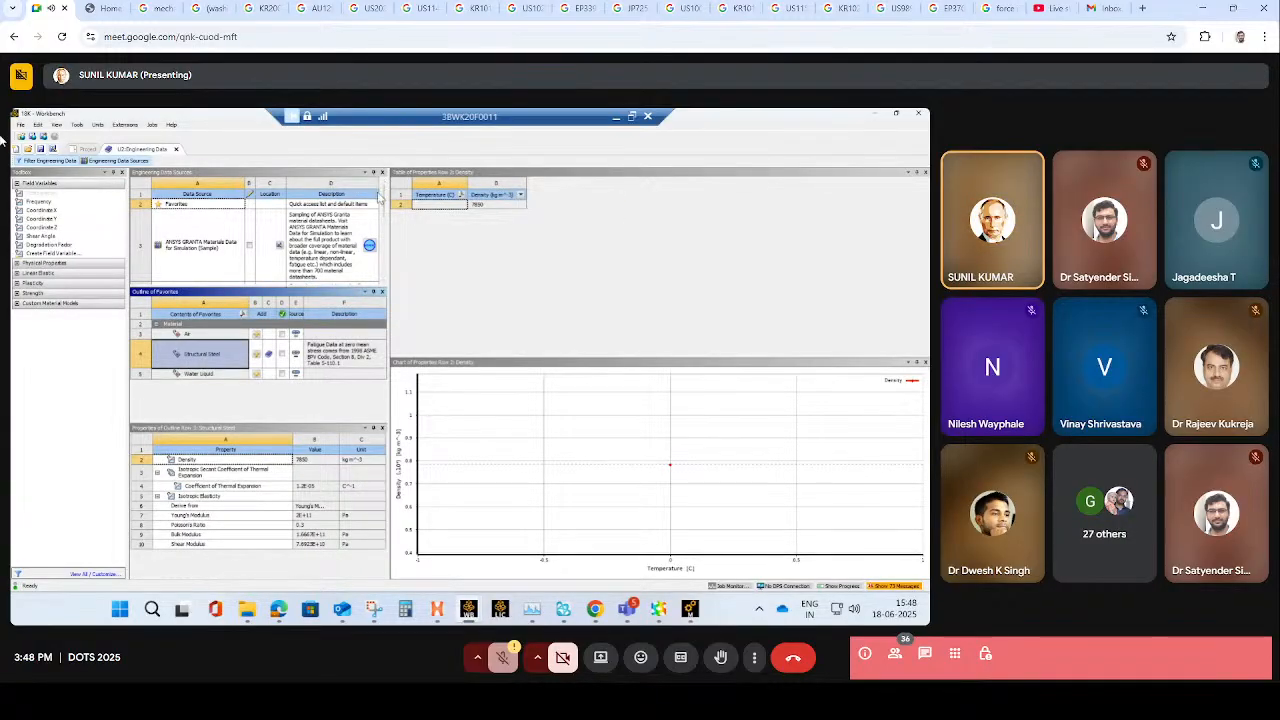
{"action": "scroll", "coordinate": [381, 200], "scroll_direction": "down", "scroll_amount": 2}
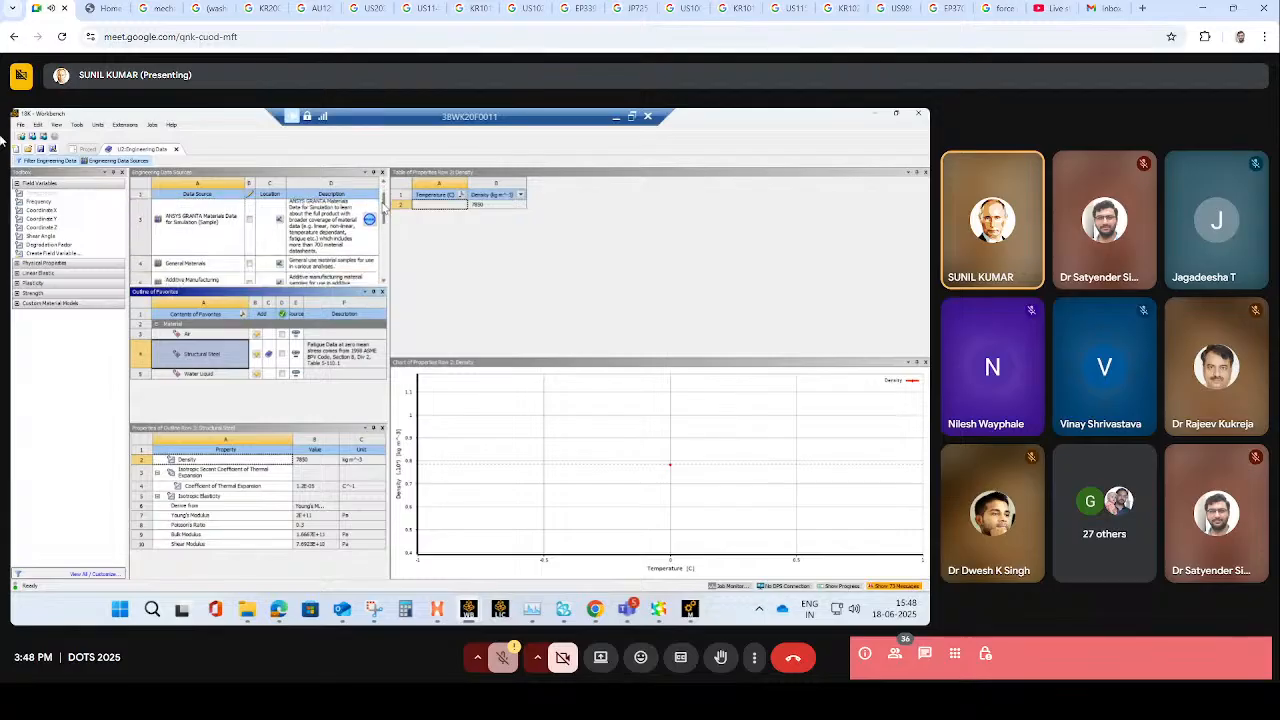
{"action": "scroll", "coordinate": [383, 205], "scroll_direction": "down", "scroll_amount": 1}
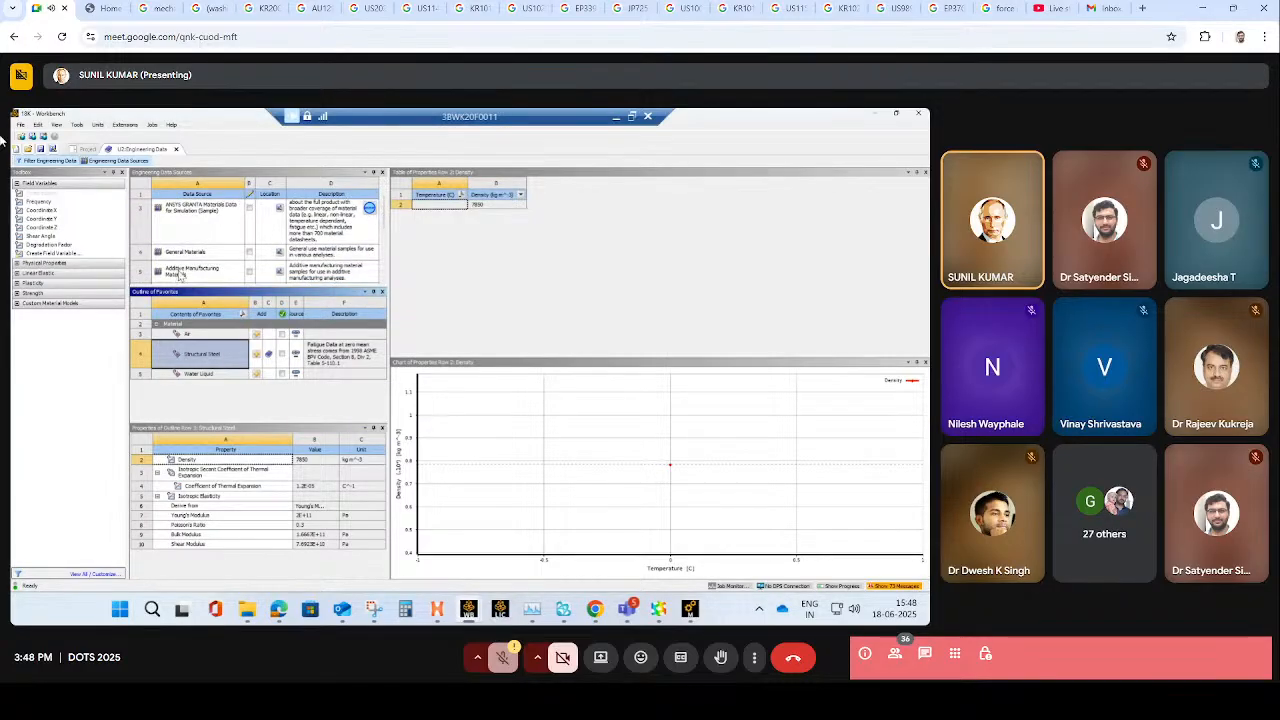
{"action": "left_click", "coordinate": [200, 253]}
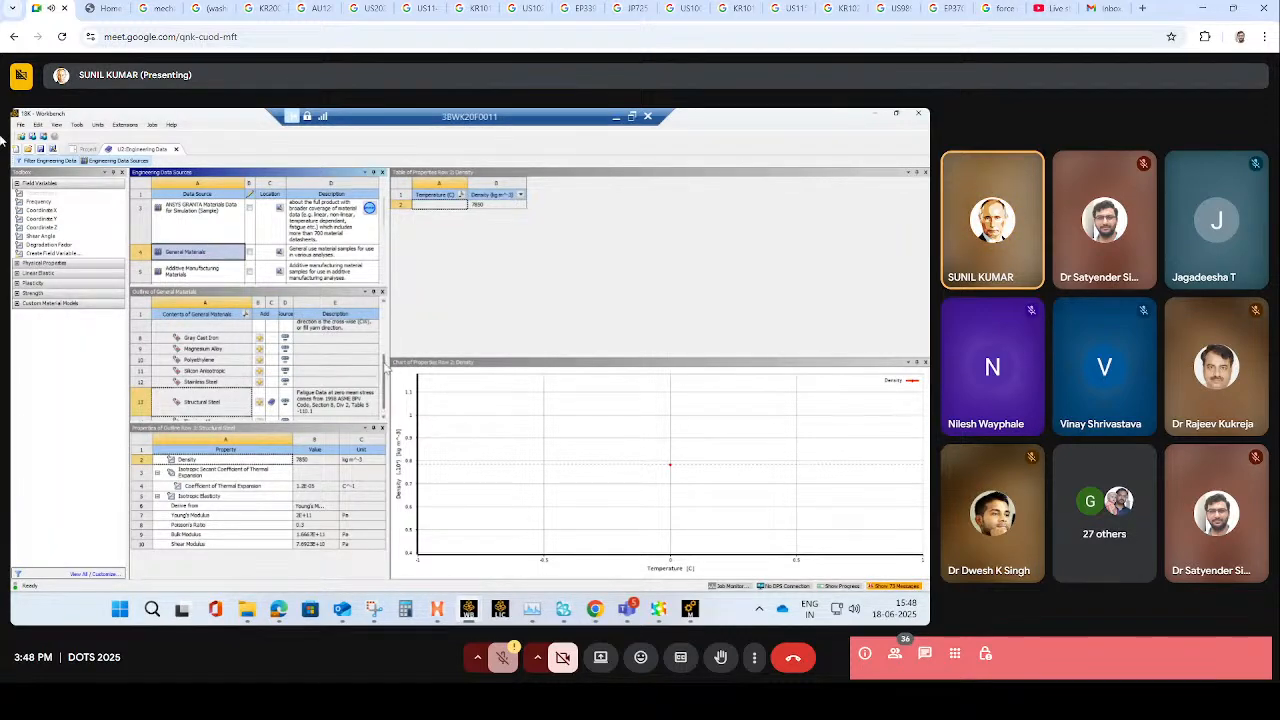
{"action": "scroll", "coordinate": [248, 412], "scroll_direction": "up", "scroll_amount": 5}
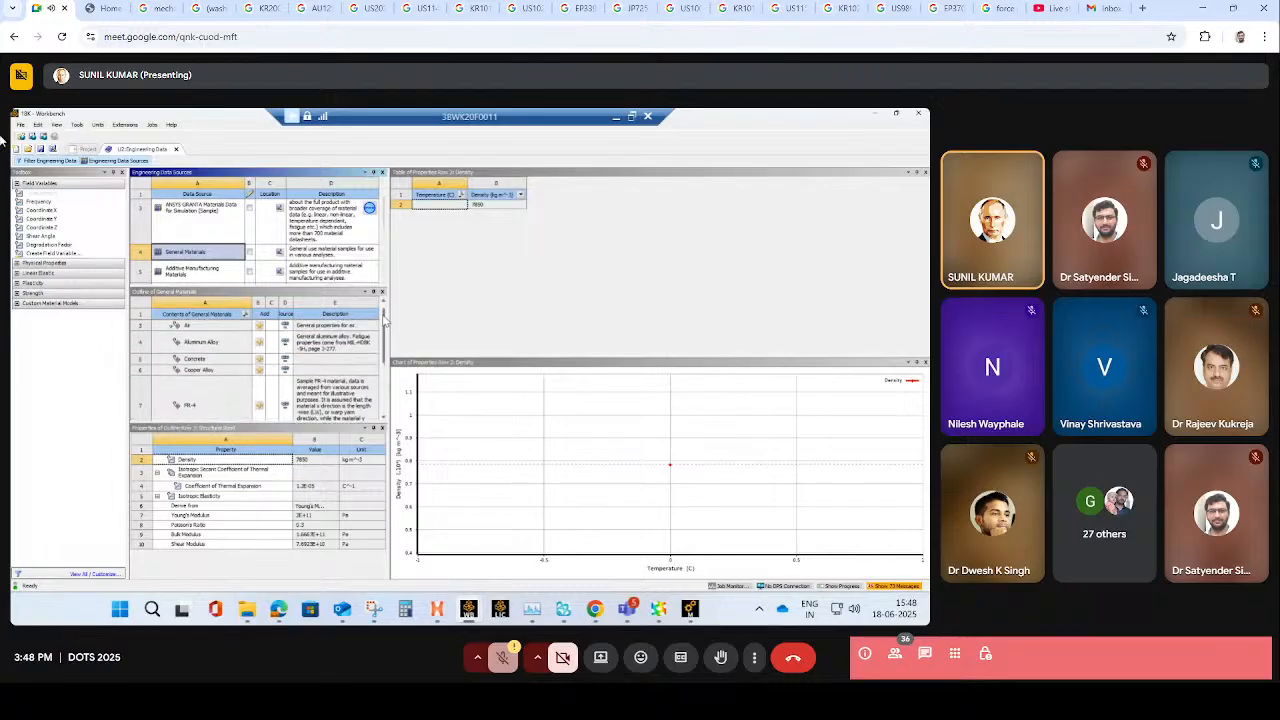
{"action": "left_click", "coordinate": [262, 378]}
{"action": "scroll", "coordinate": [262, 378], "scroll_direction": "down", "scroll_amount": 5}
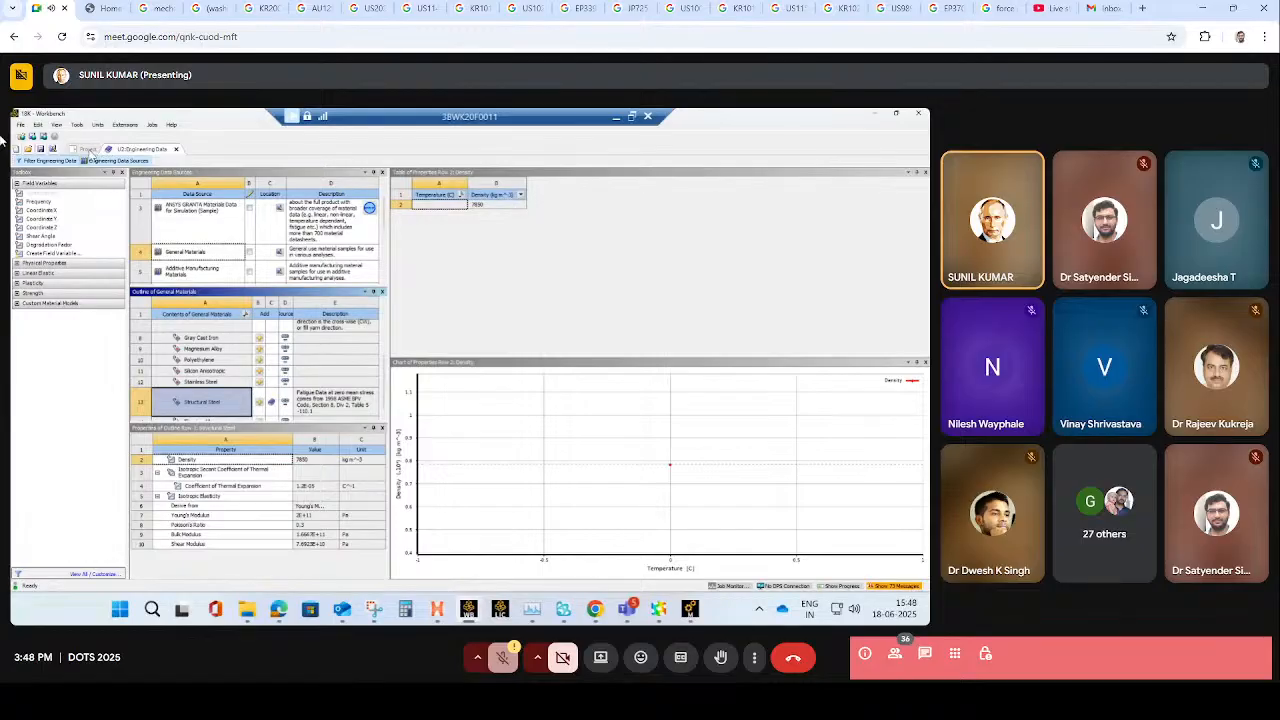
- Switch back to Mechanical and refresh the model's materials from the engineering data
{"action": "left_click", "coordinate": [690, 609]}
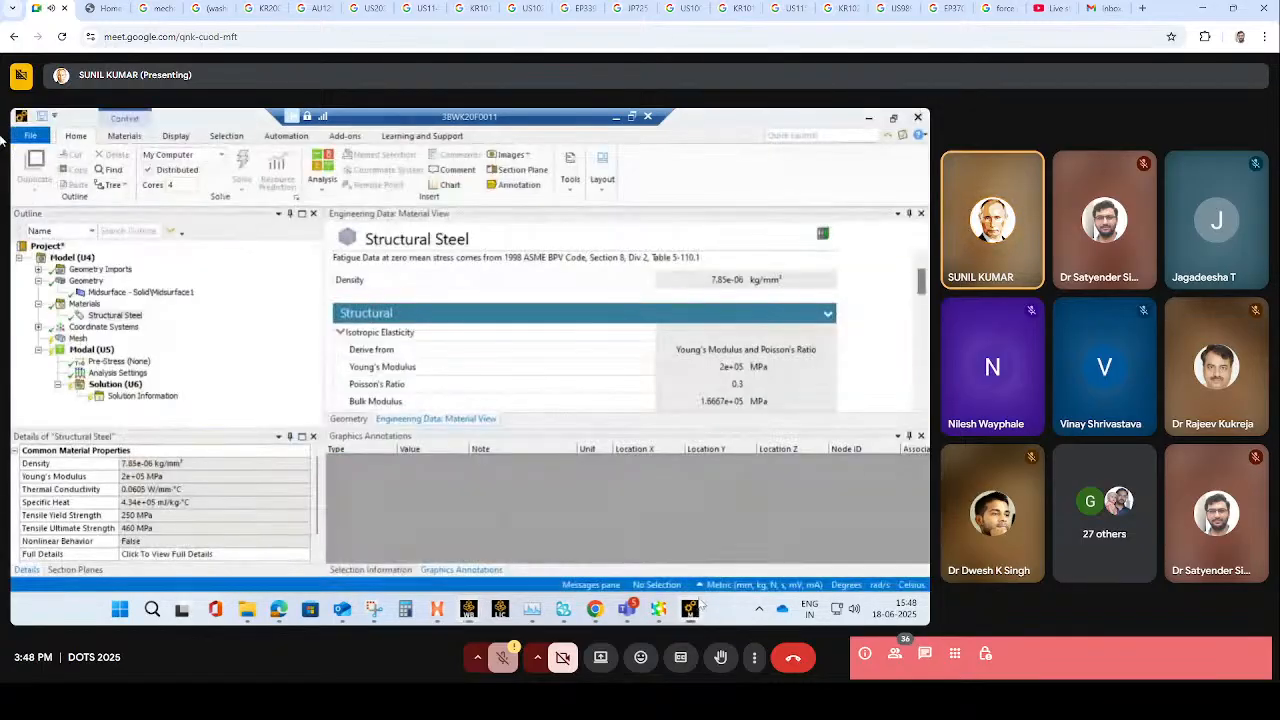
{"action": "right_click", "coordinate": [97, 304]}
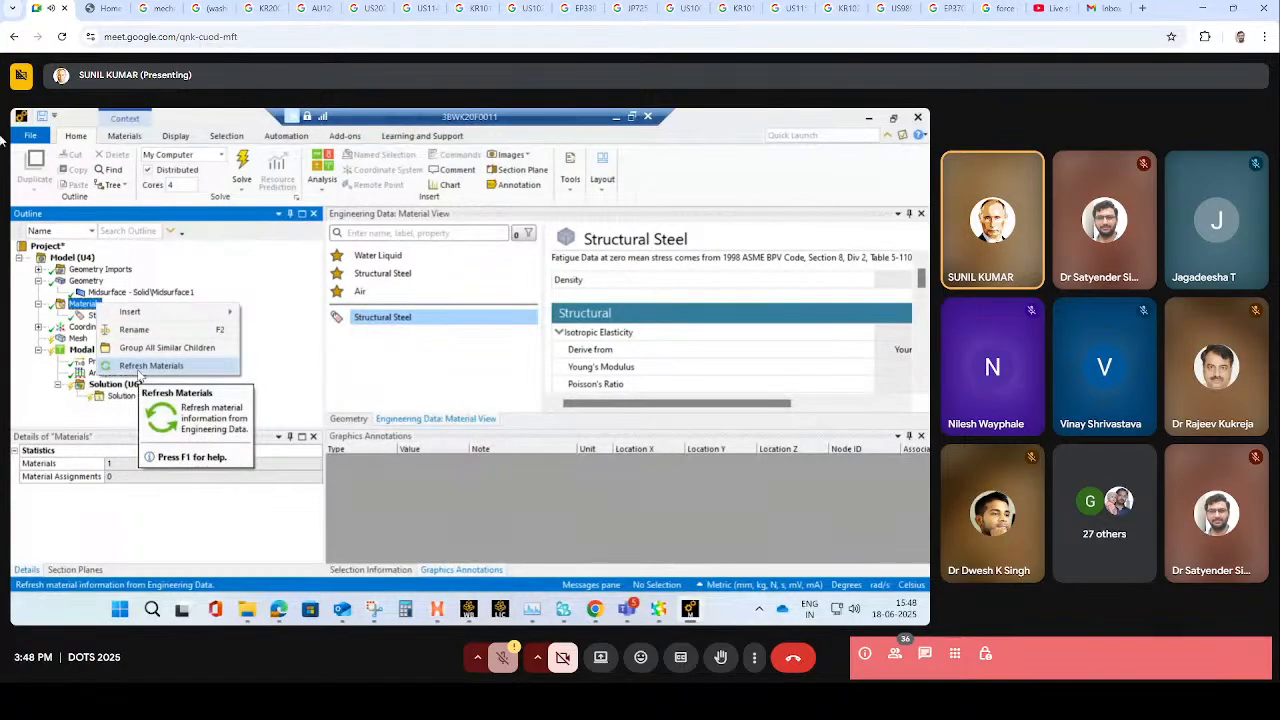
{"action": "left_click", "coordinate": [140, 366]}
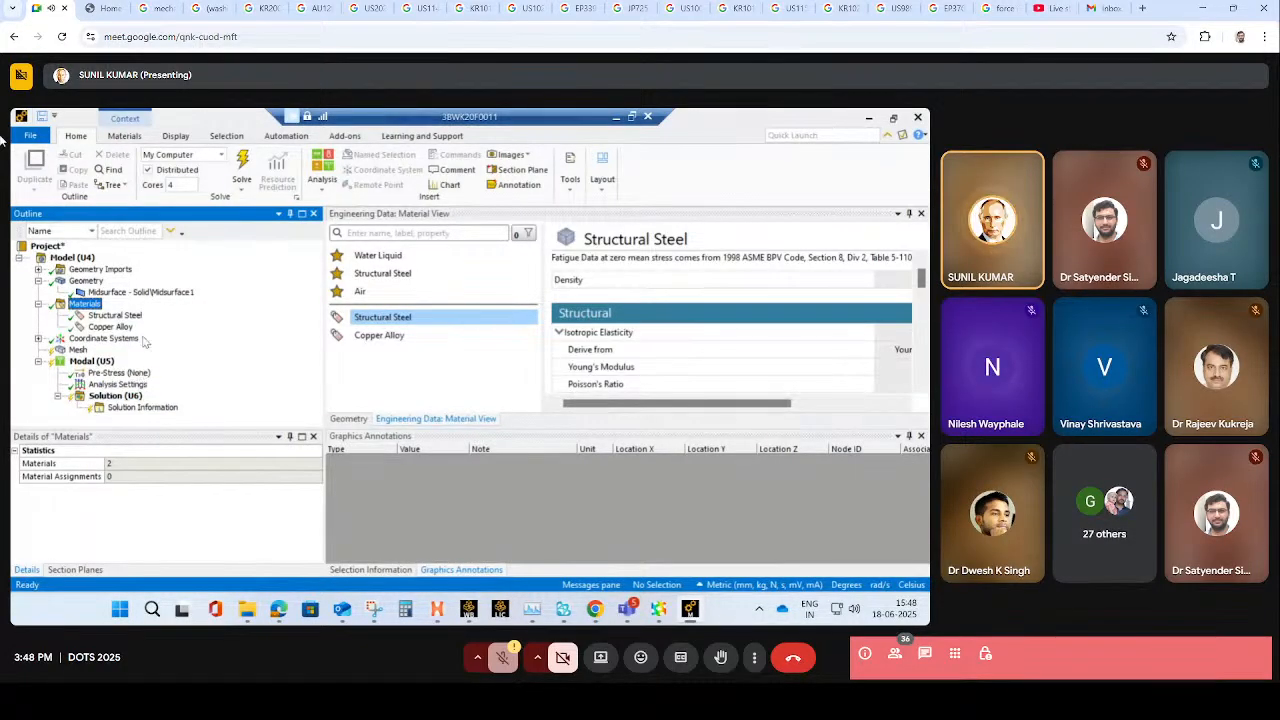
- Assign Copper Alloy as the material of the pipe's midsurface body
{"action": "left_click", "coordinate": [142, 294]}
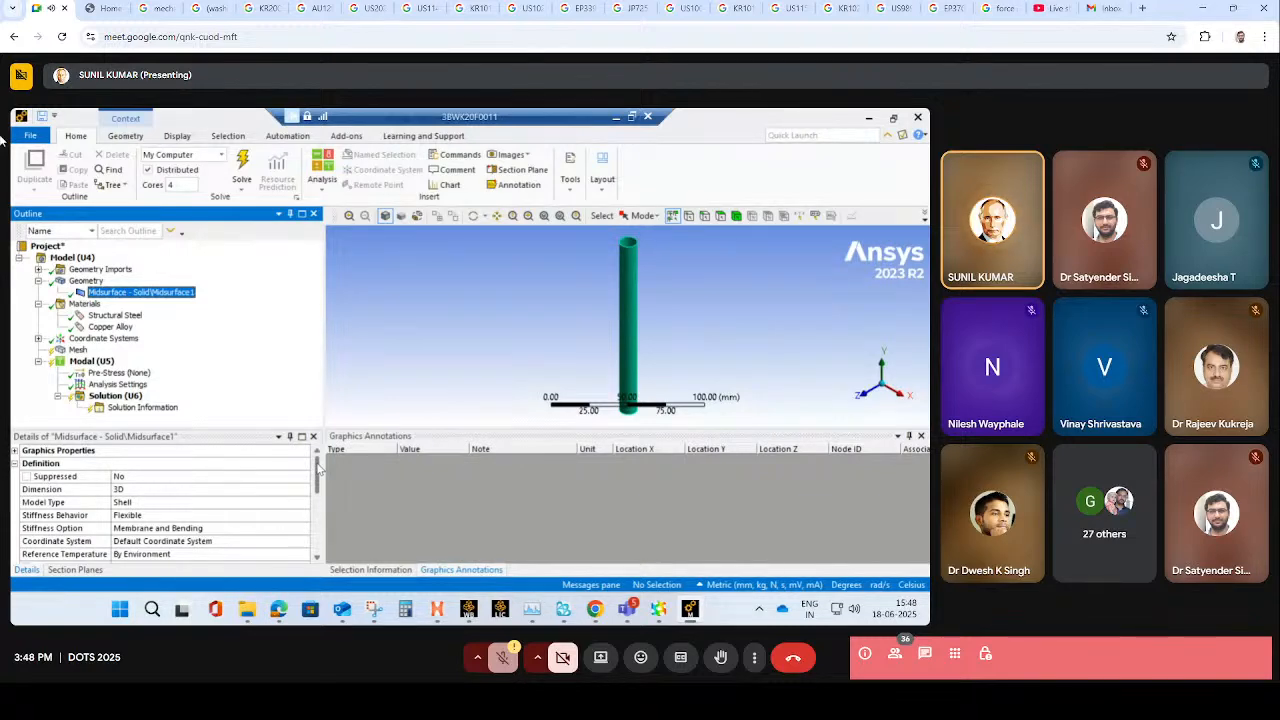
{"action": "scroll", "coordinate": [318, 480], "scroll_direction": "down", "scroll_amount": 3}
{"action": "left_click", "coordinate": [304, 528]}
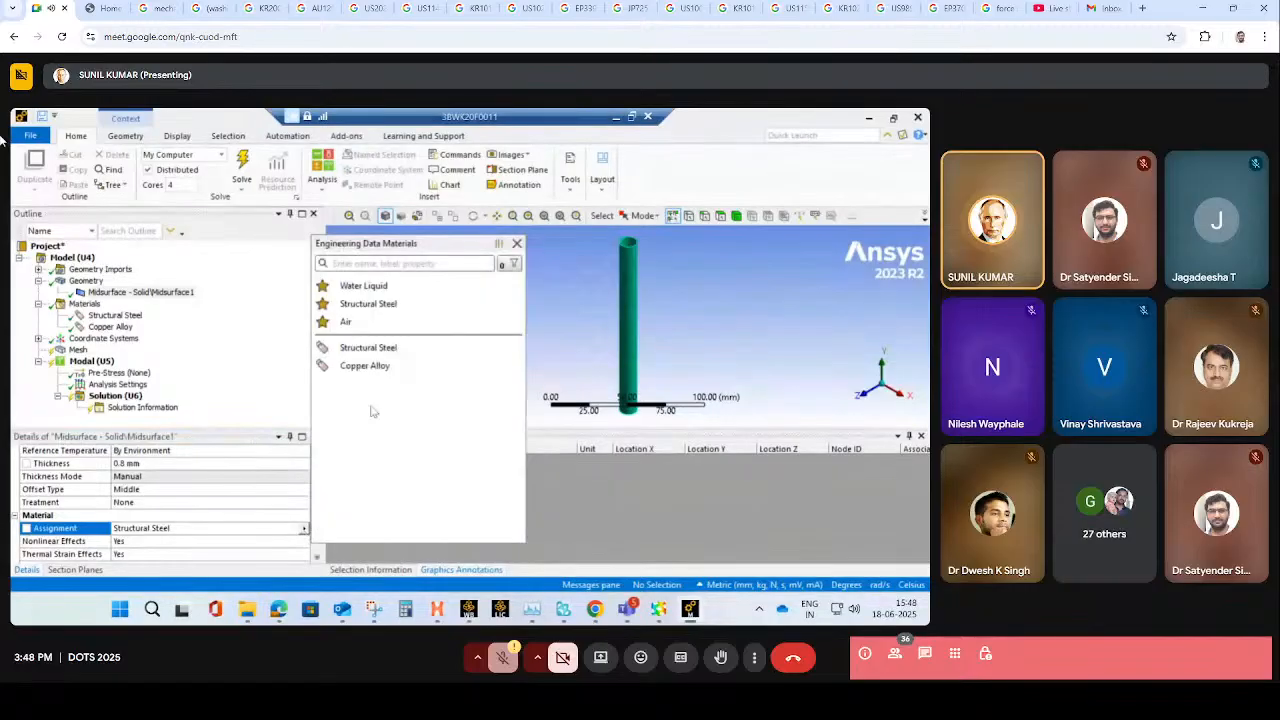
{"action": "left_click", "coordinate": [372, 366]}
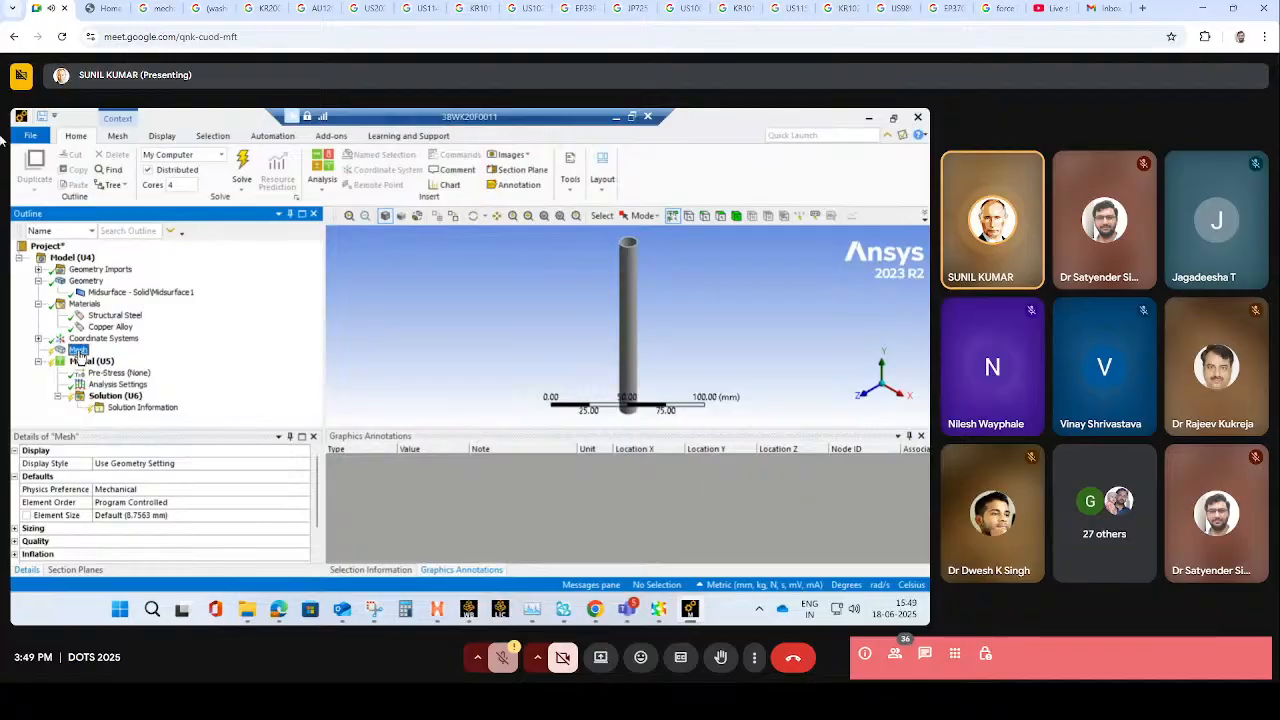
- Check the global coordinate system, and add a quadrilateral mapped face meshing on the pipe's cylindrical face
{"action": "left_click", "coordinate": [38, 339]}
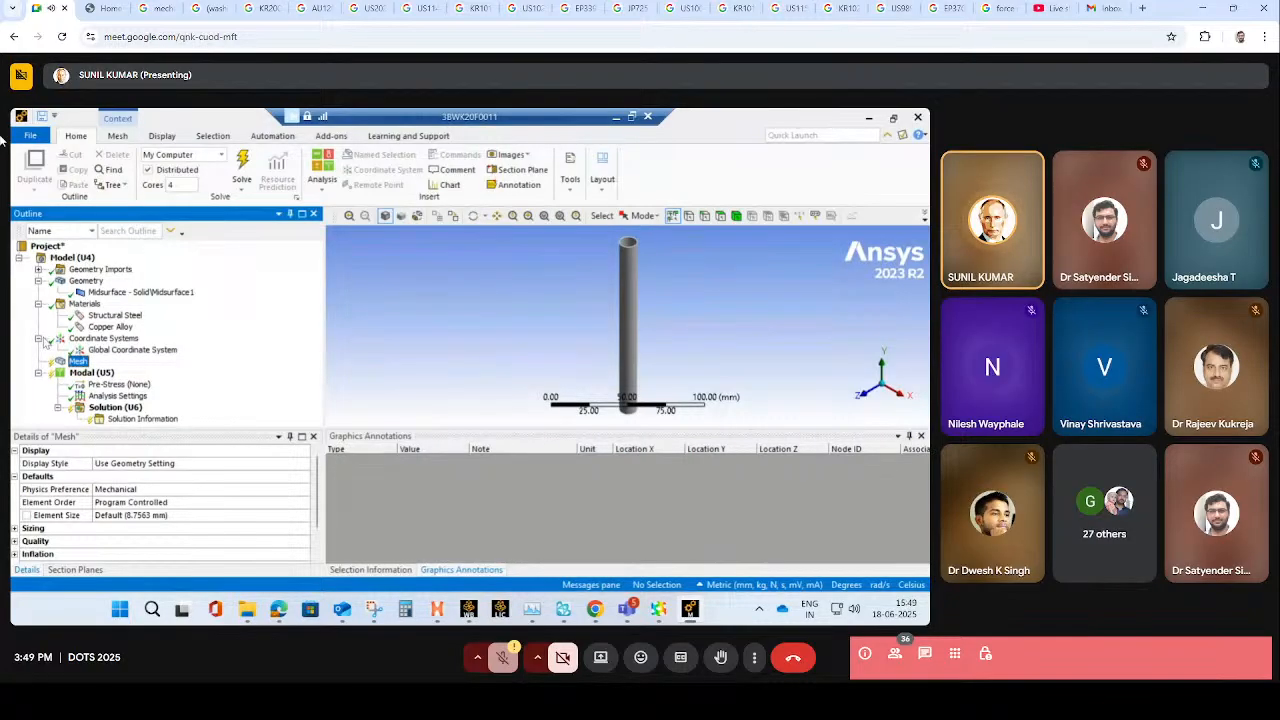
{"action": "left_click", "coordinate": [132, 349]}
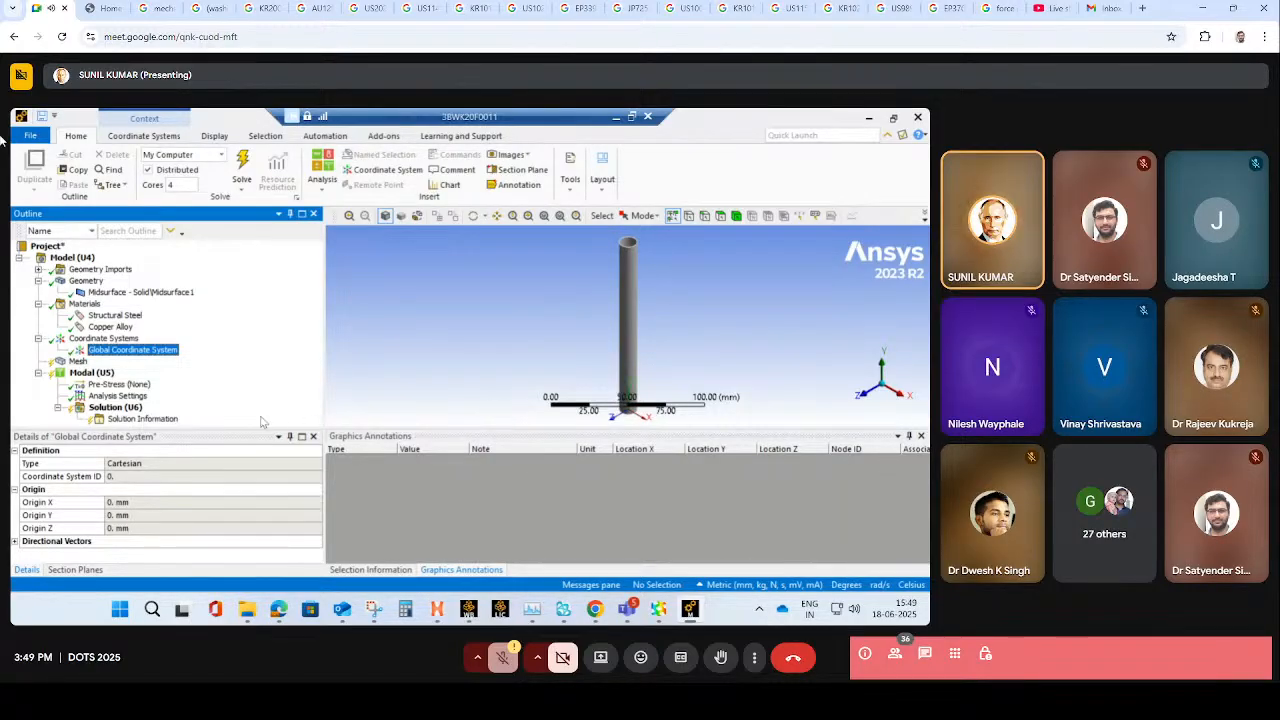
{"action": "left_click", "coordinate": [78, 361]}
{"action": "right_click", "coordinate": [81, 364]}
{"action": "mouse_move", "coordinate": [93, 371]}
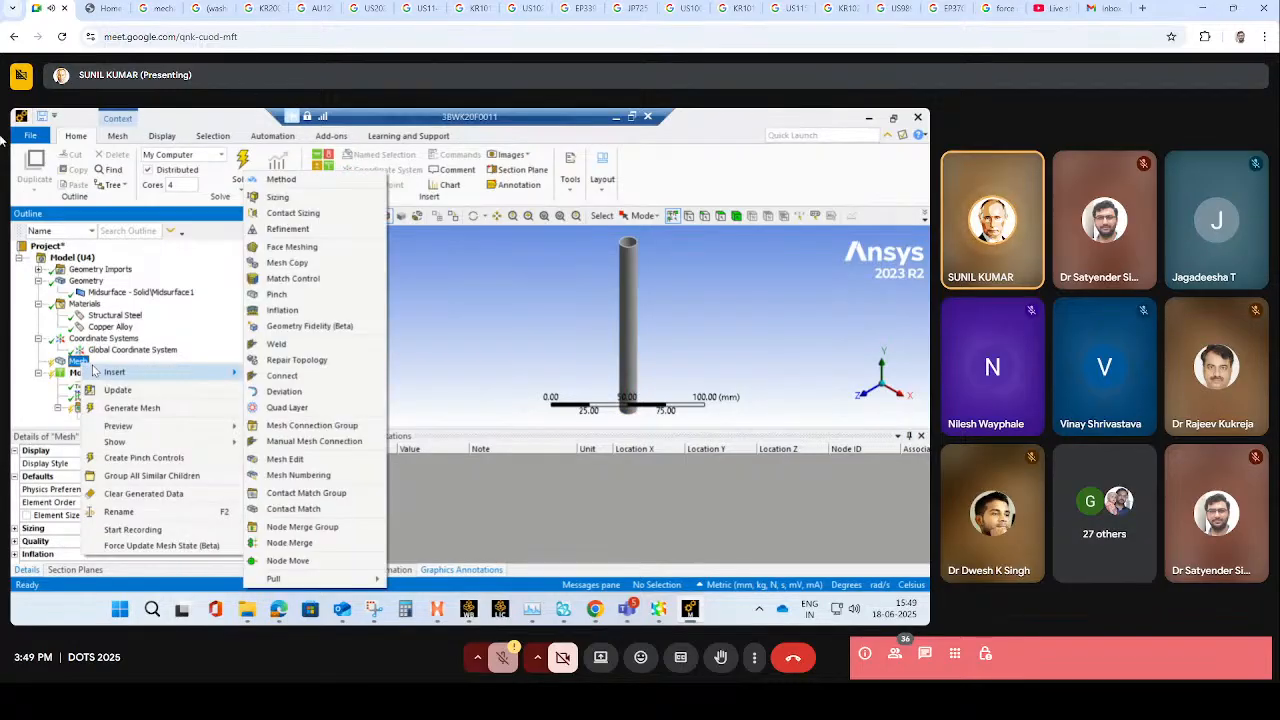
{"action": "left_click", "coordinate": [338, 250]}
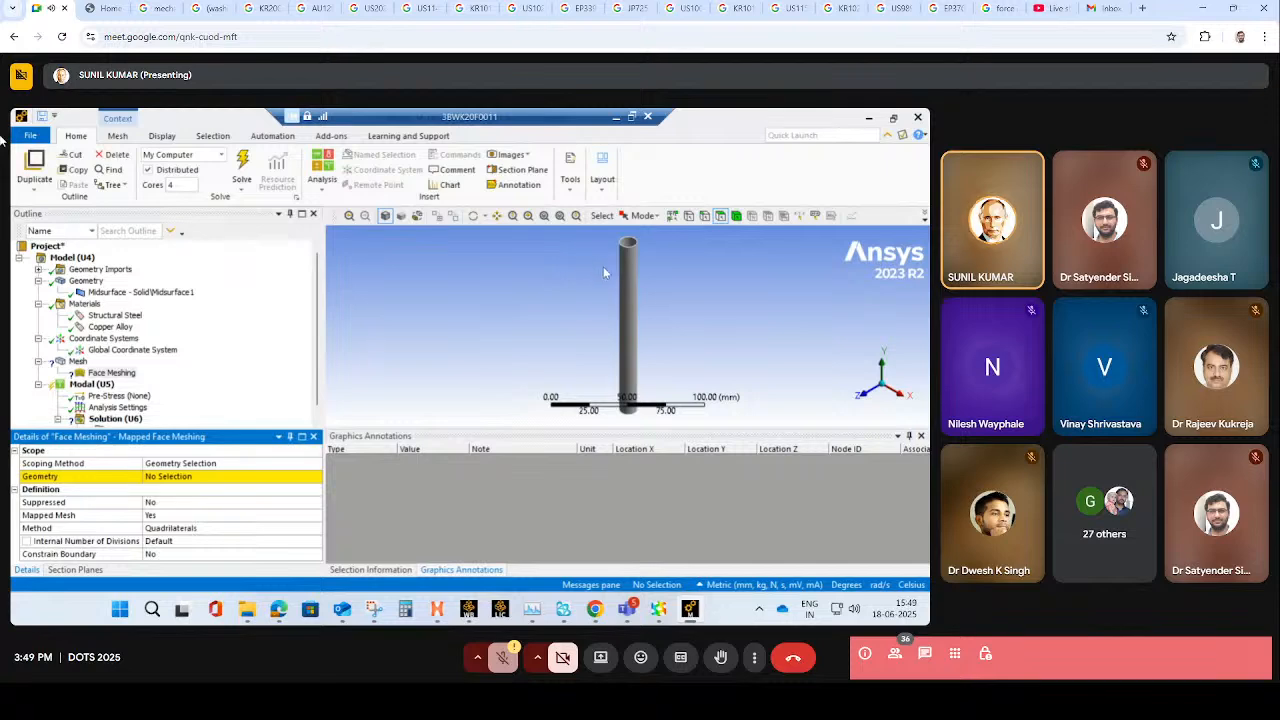
{"action": "left_click", "coordinate": [637, 295]}
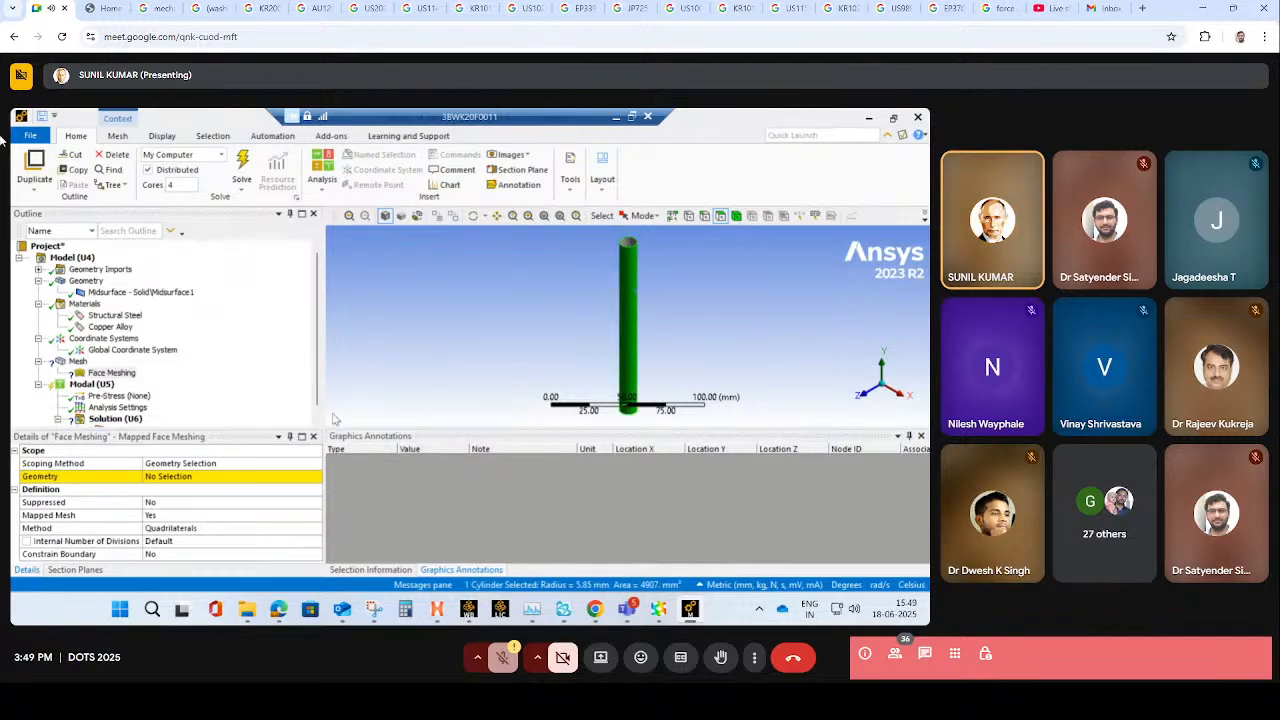
{"action": "left_click", "coordinate": [170, 477]}
{"action": "left_click", "coordinate": [170, 477]}
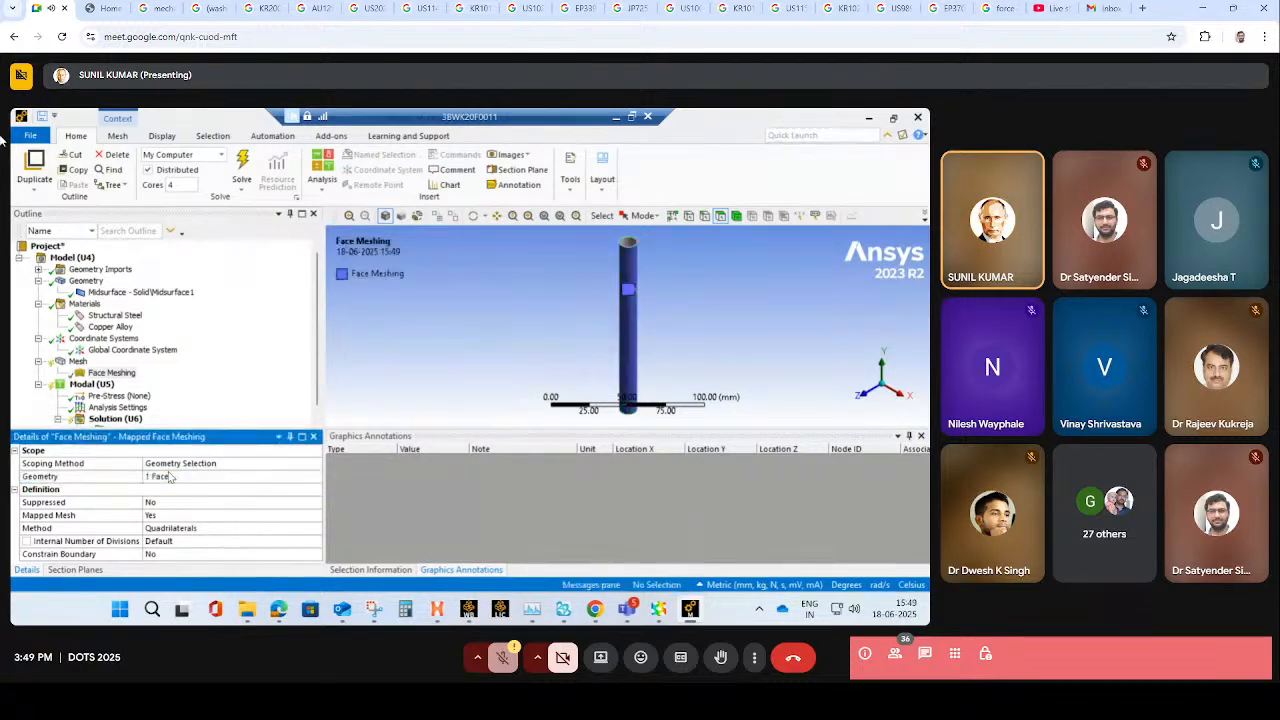
- Set the mesh element size to 1 mm, then generate the pipe's mesh and inspect it up close
{"action": "left_click", "coordinate": [78, 362]}
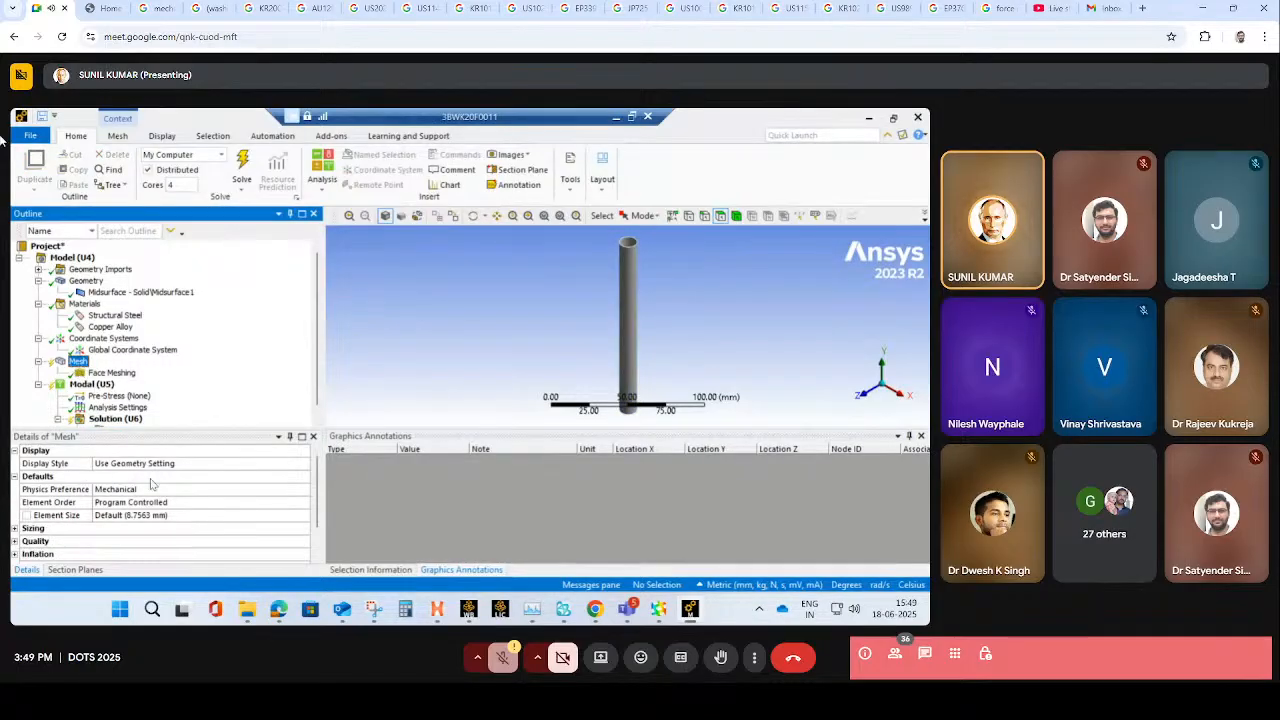
{"action": "left_click", "coordinate": [226, 513]}
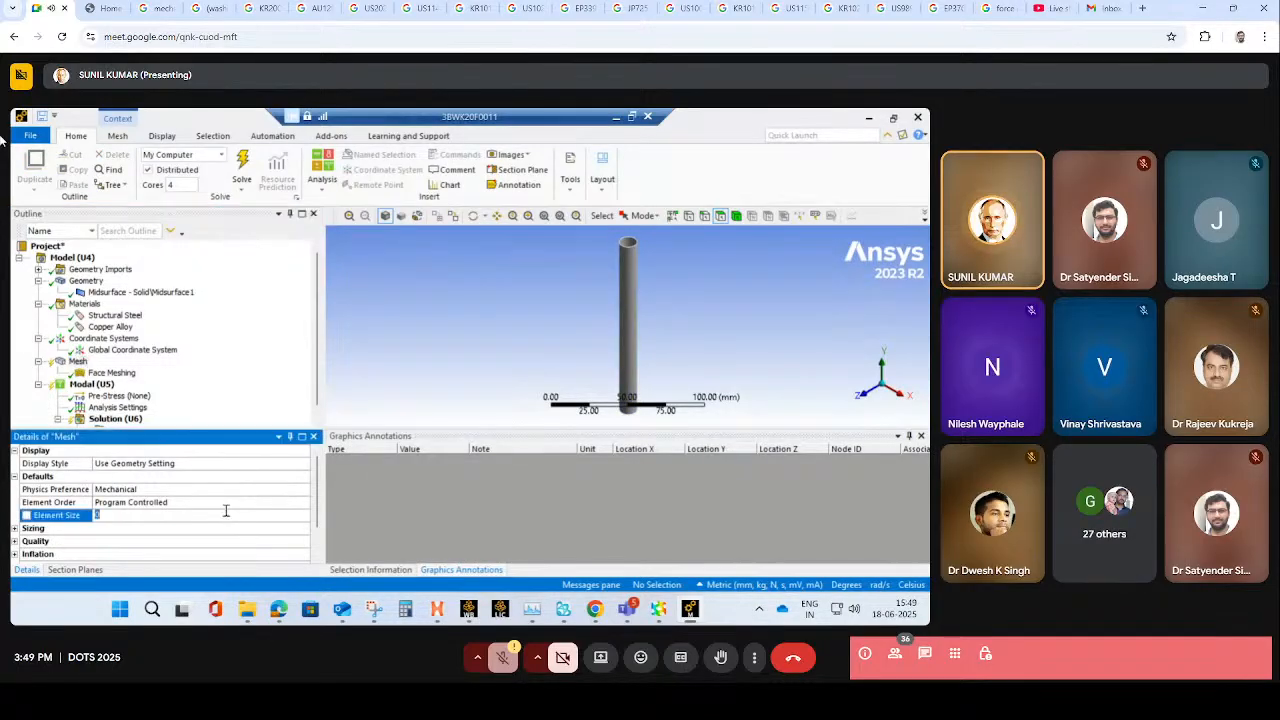
{"action": "type", "text": "1"}
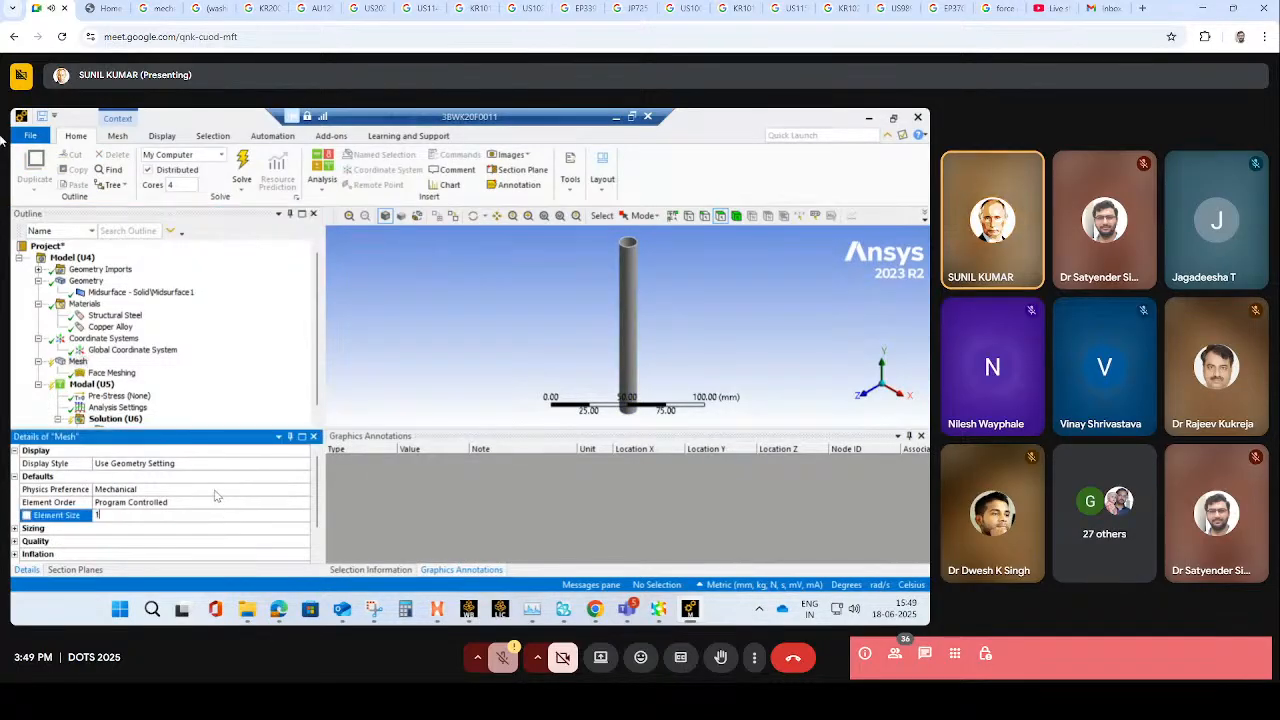
{"action": "left_click", "coordinate": [189, 359]}
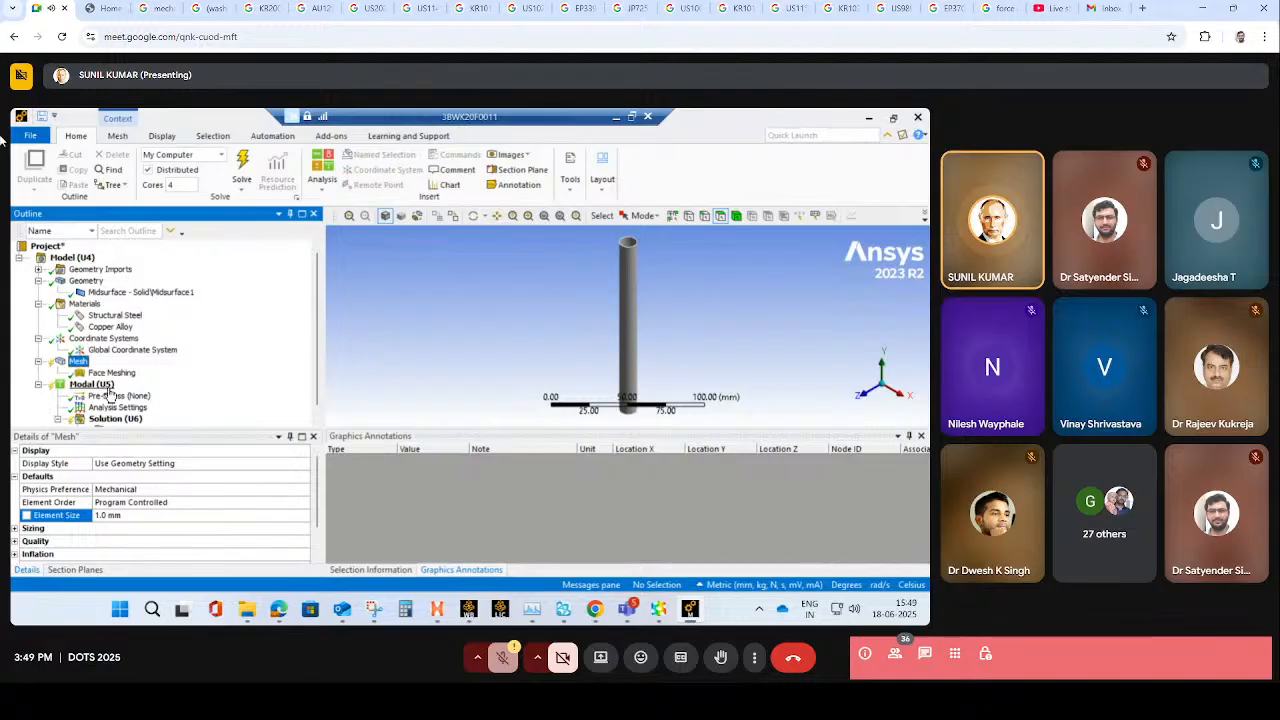
{"action": "right_click", "coordinate": [109, 378]}
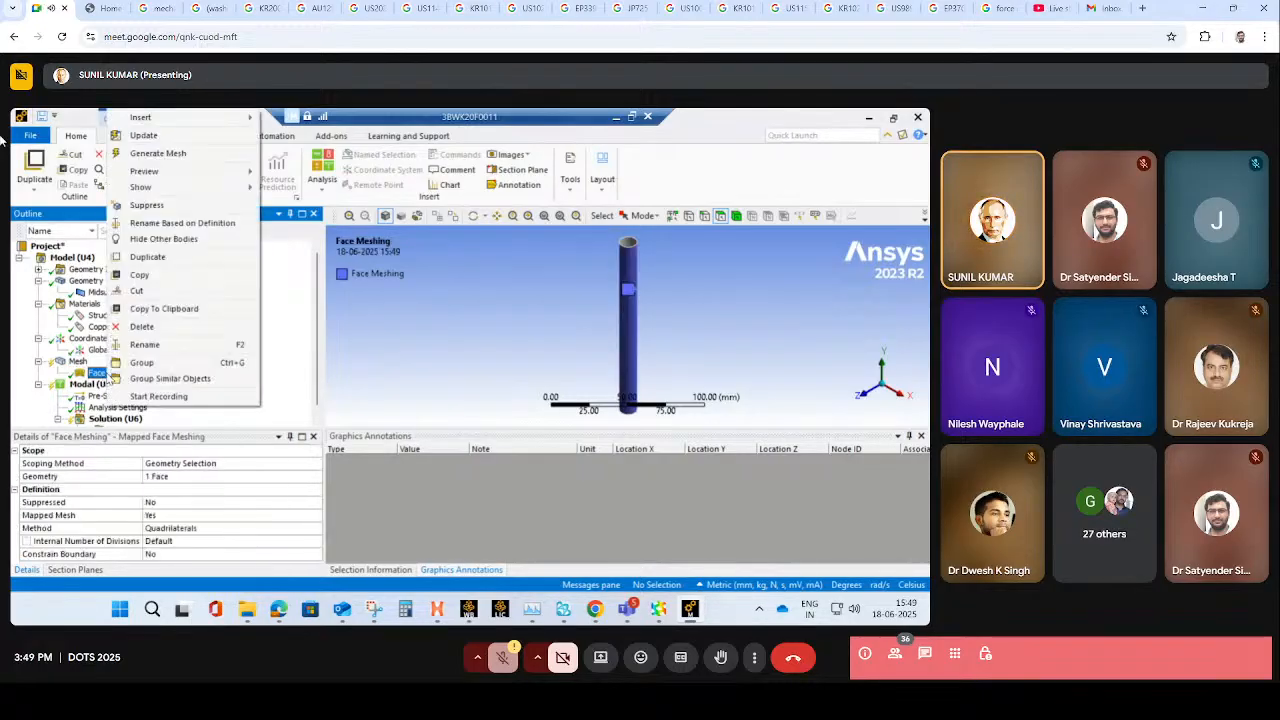
{"action": "left_click", "coordinate": [158, 153]}
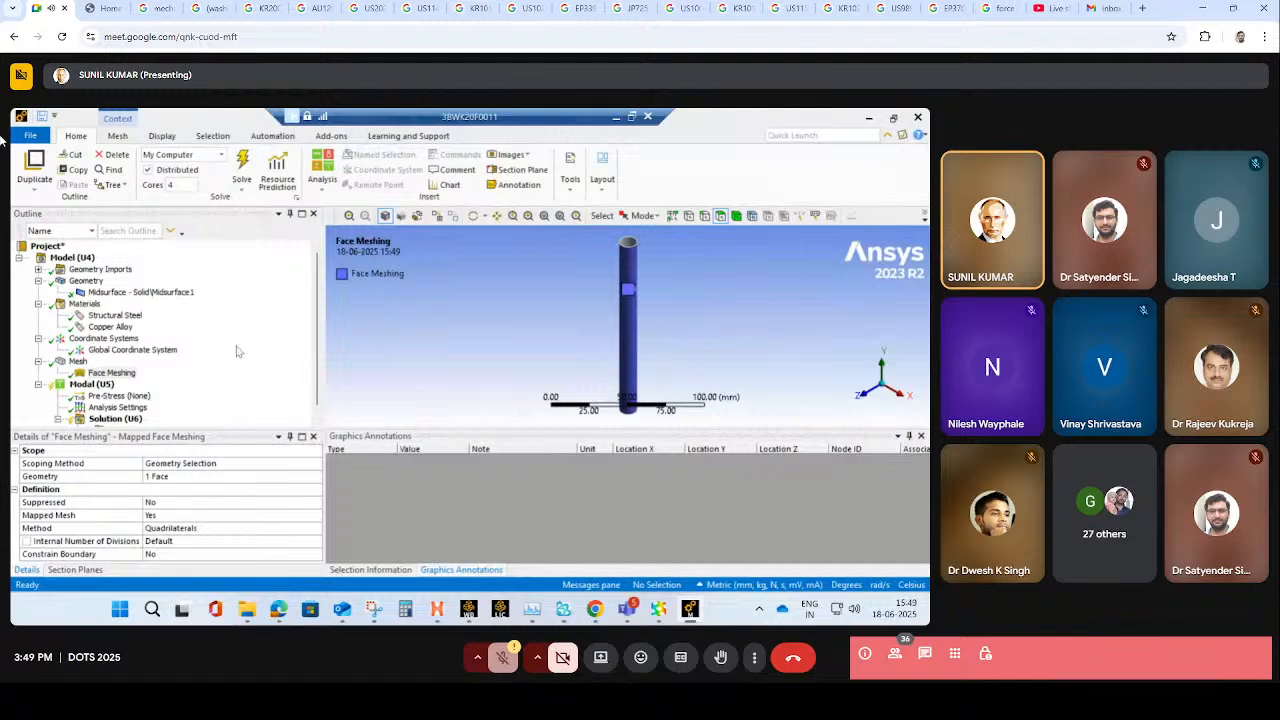
{"action": "left_click", "coordinate": [100, 385]}
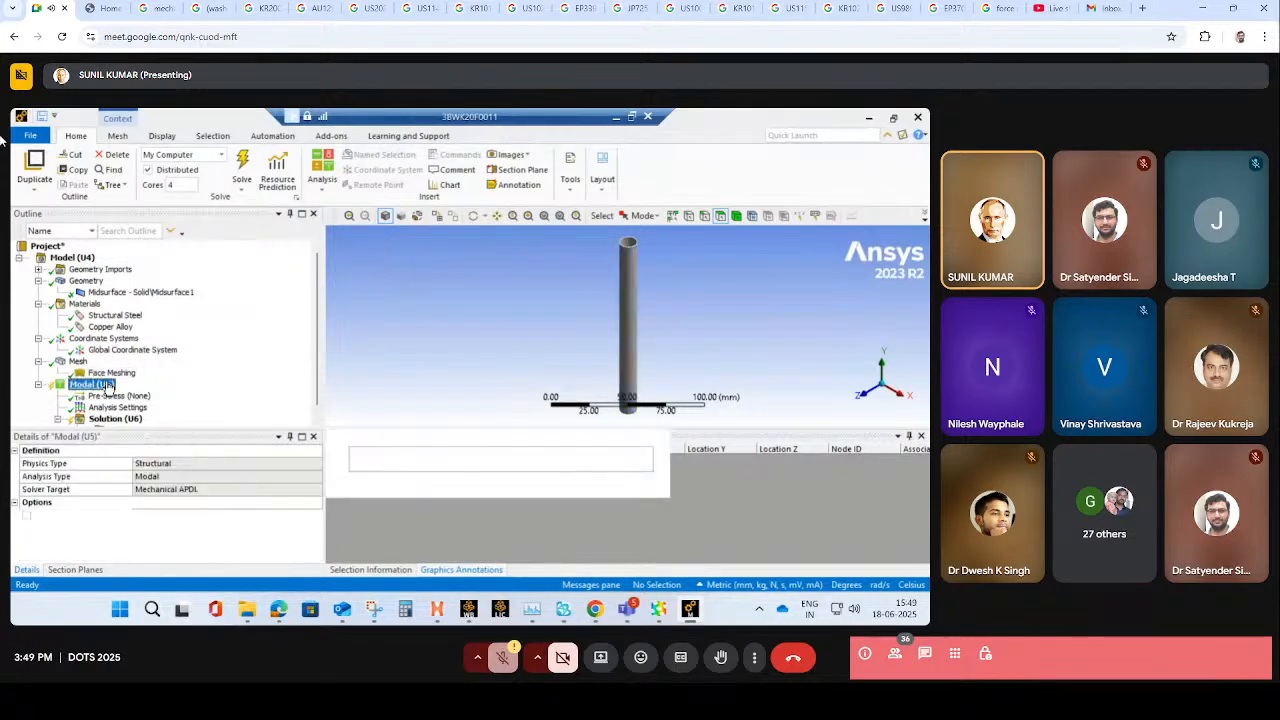
{"action": "left_click", "coordinate": [82, 351]}
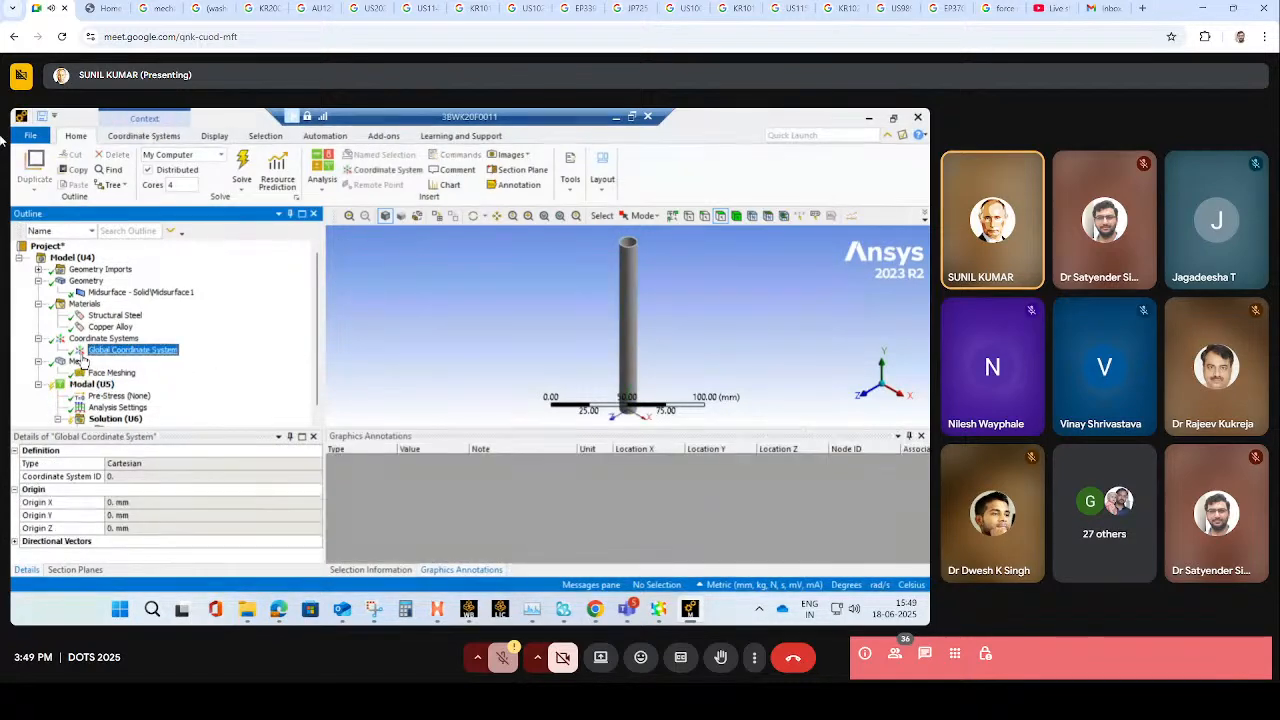
{"action": "left_click", "coordinate": [78, 360]}
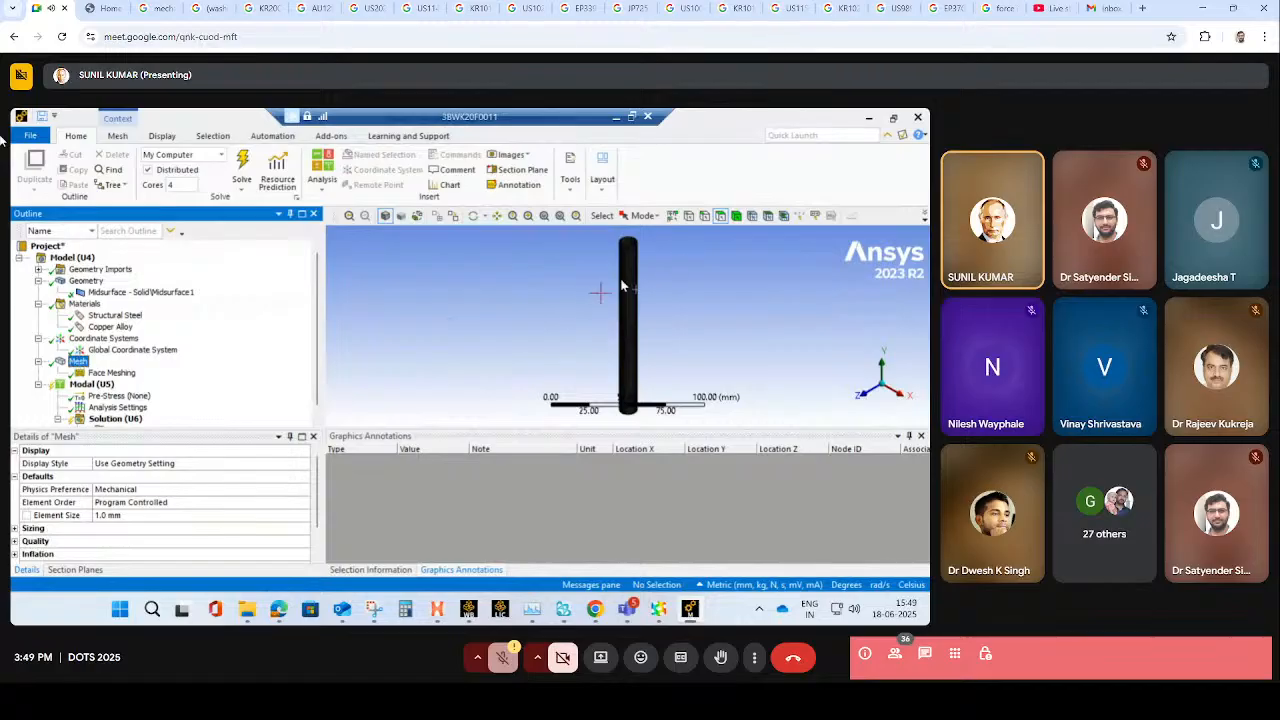
{"action": "scroll", "coordinate": [667, 248], "scroll_direction": "up", "scroll_amount": 5}
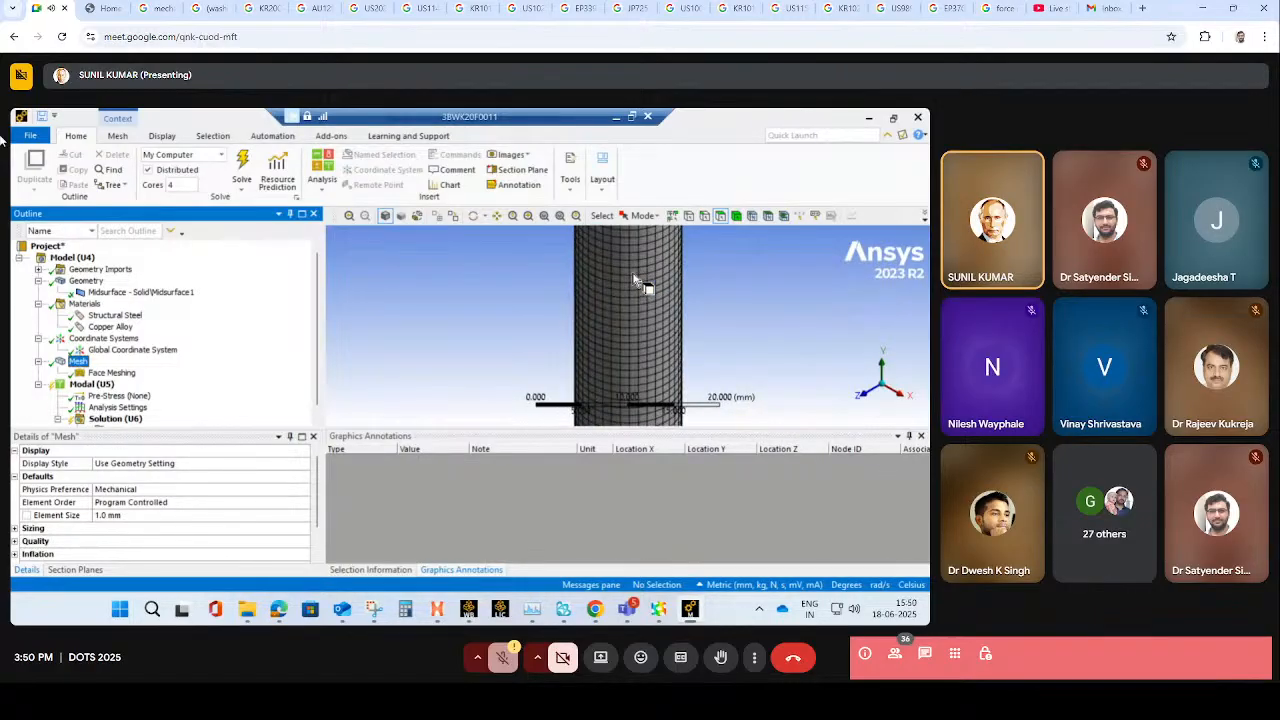
{"action": "scroll", "coordinate": [636, 281], "scroll_direction": "down", "scroll_amount": 5}
- Add a fixed support to the modal analysis on the circular edge at the pipe's visible open end
{"action": "middle_click_drag", "start_coordinate": [637, 314], "coordinate": [560, 400]}
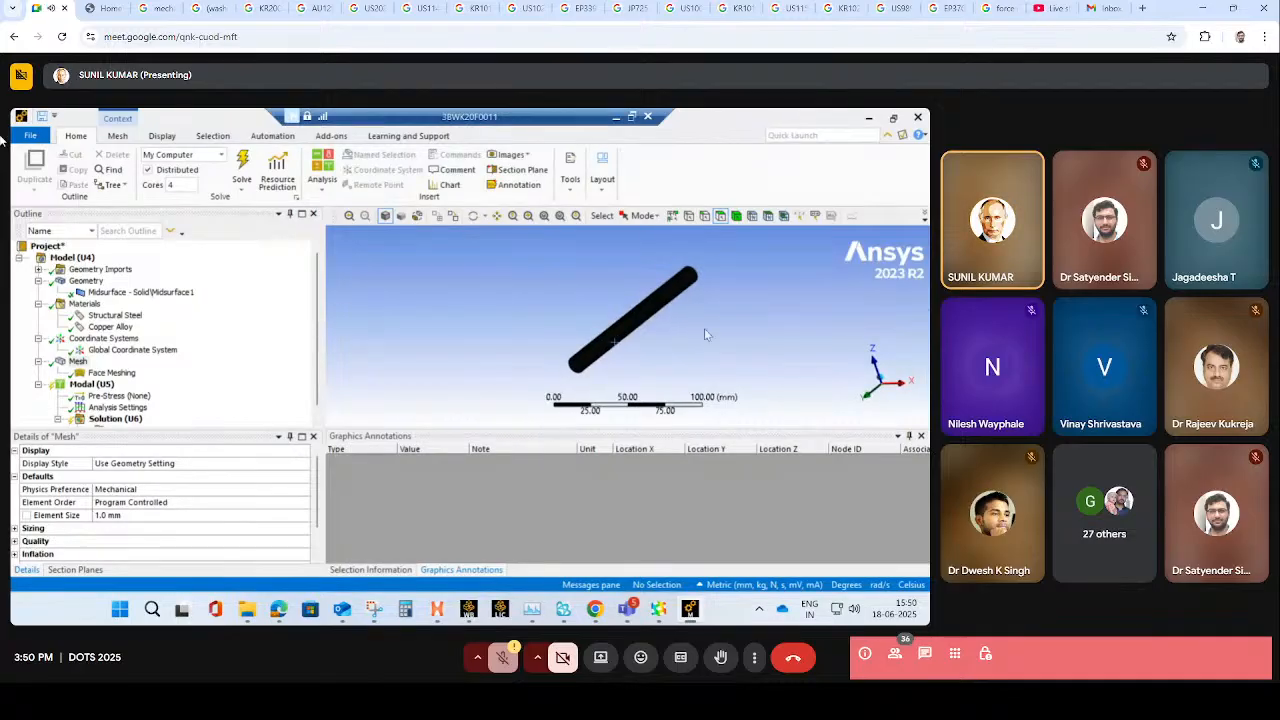
{"action": "left_click", "coordinate": [98, 386]}
{"action": "right_click", "coordinate": [102, 389]}
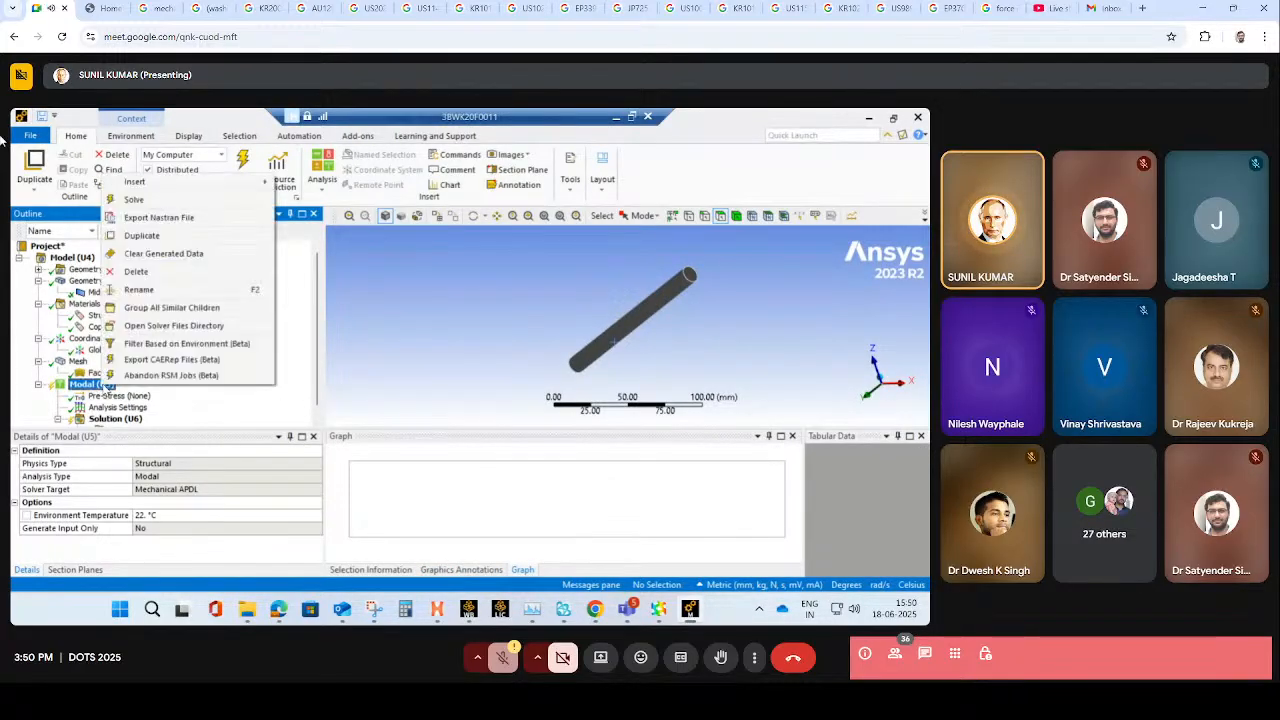
{"action": "mouse_move", "coordinate": [250, 184]}
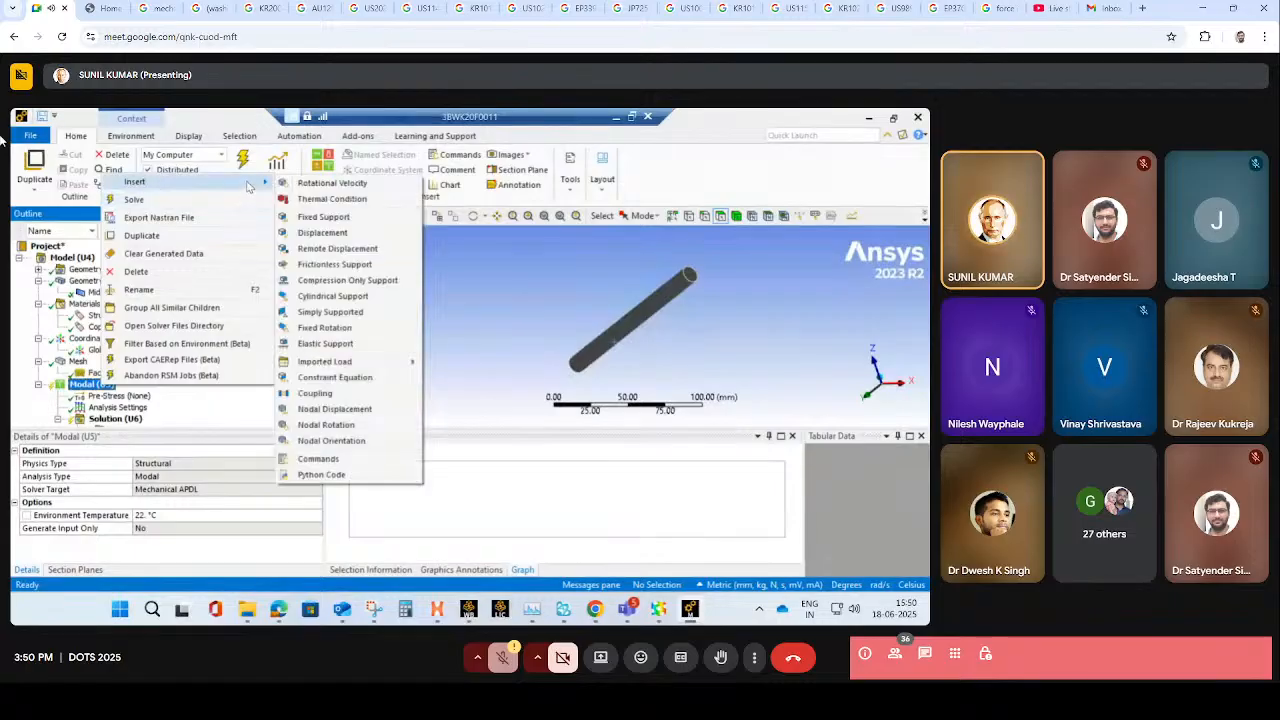
{"action": "left_click", "coordinate": [323, 217]}
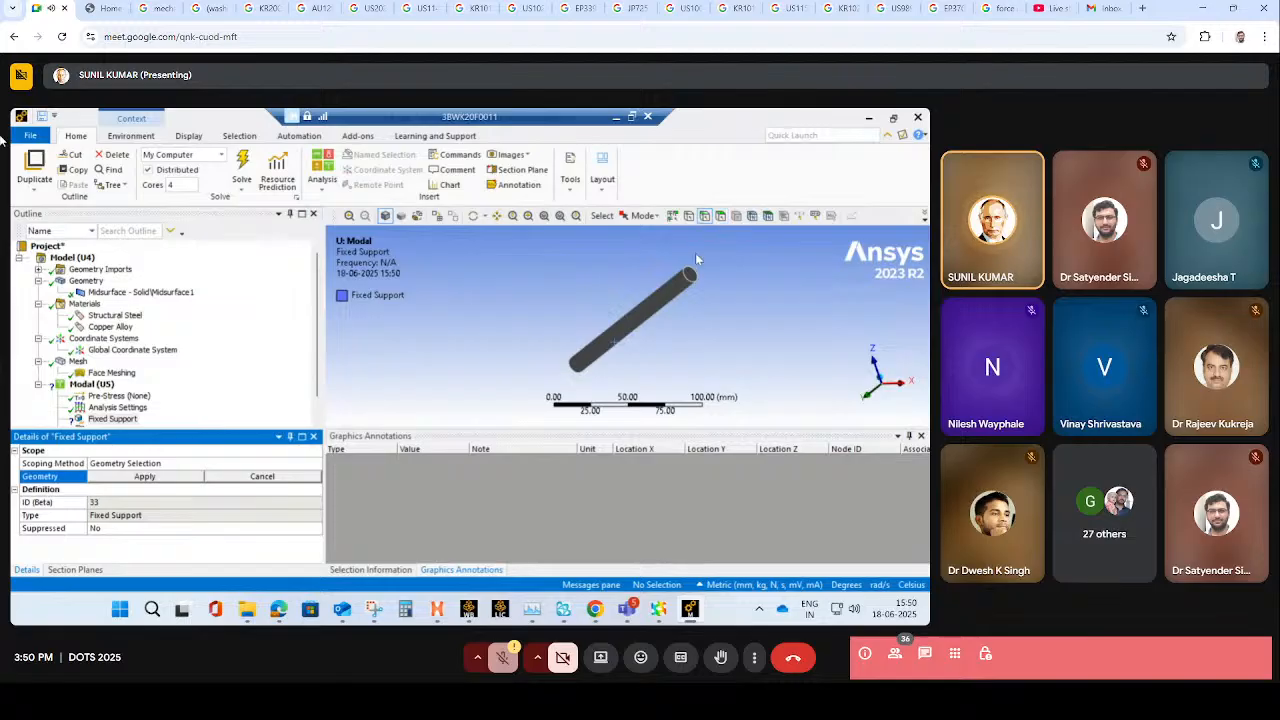
{"action": "left_click", "coordinate": [693, 276]}
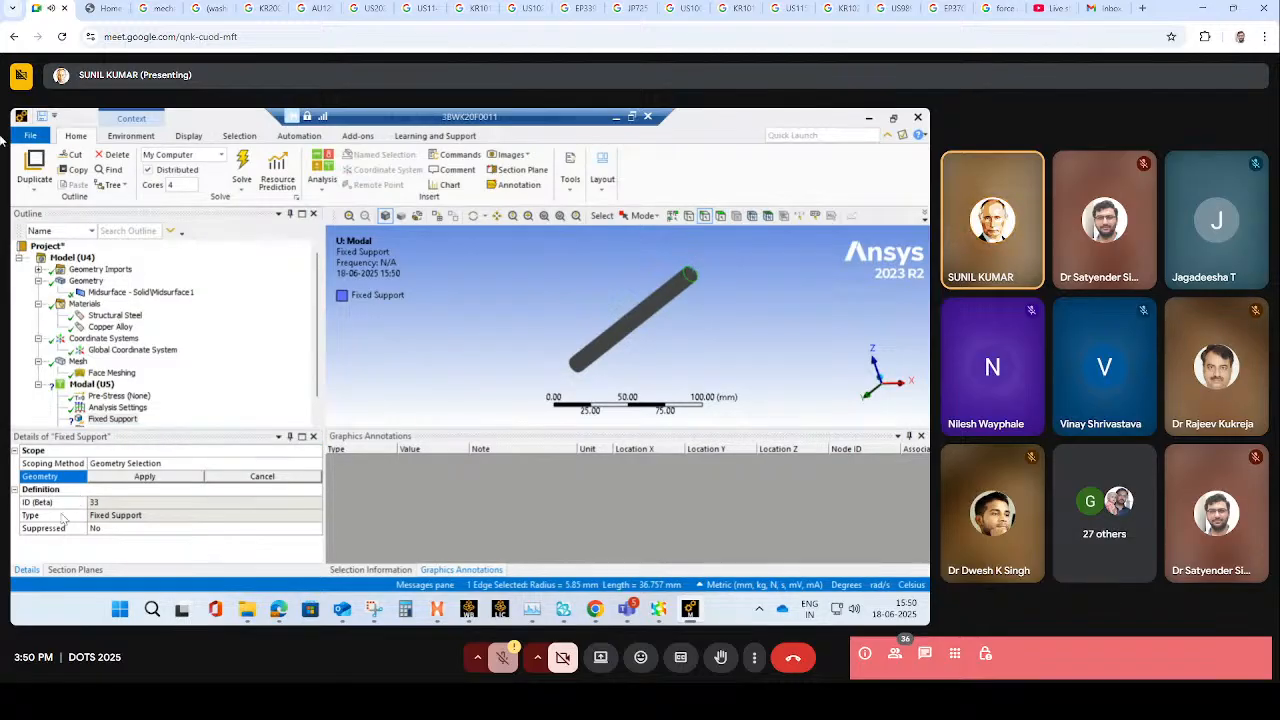
{"action": "left_click", "coordinate": [140, 477]}
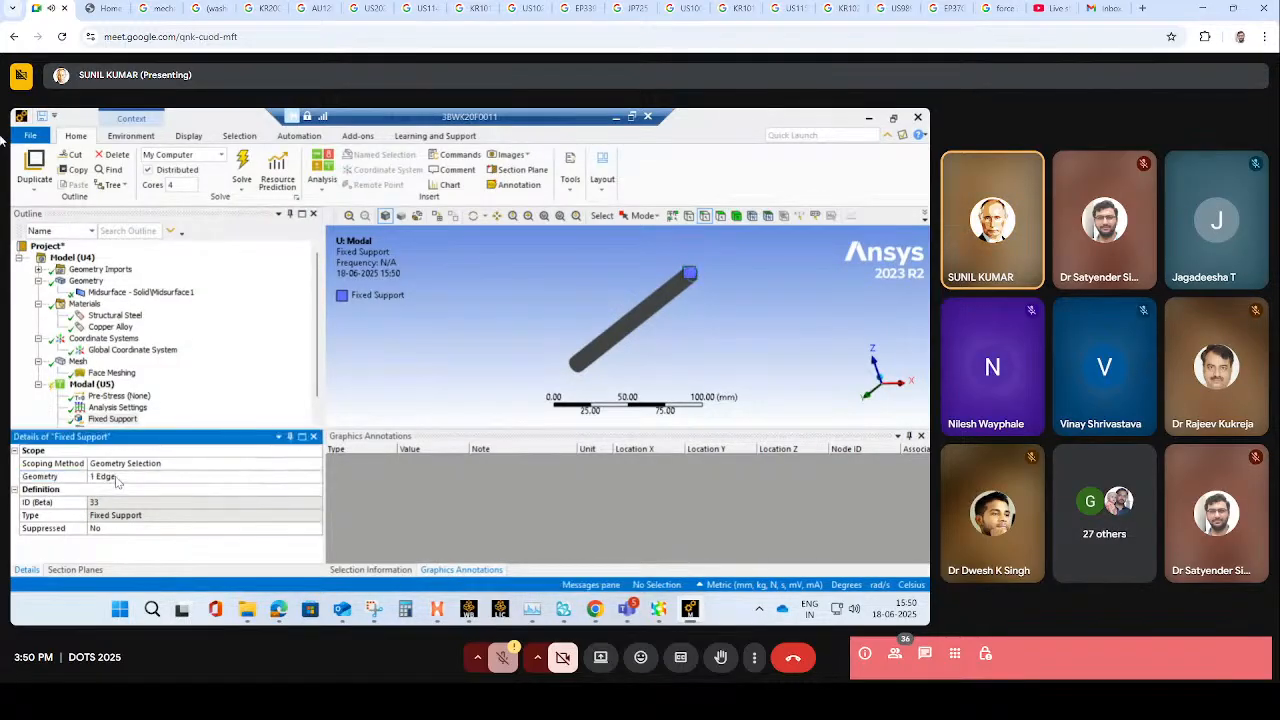
- Set the maximum number of modes to find to 12 in the modal analysis settings
{"action": "scroll", "coordinate": [116, 414], "scroll_direction": "down", "scroll_amount": 1}
{"action": "left_click", "coordinate": [117, 385]}
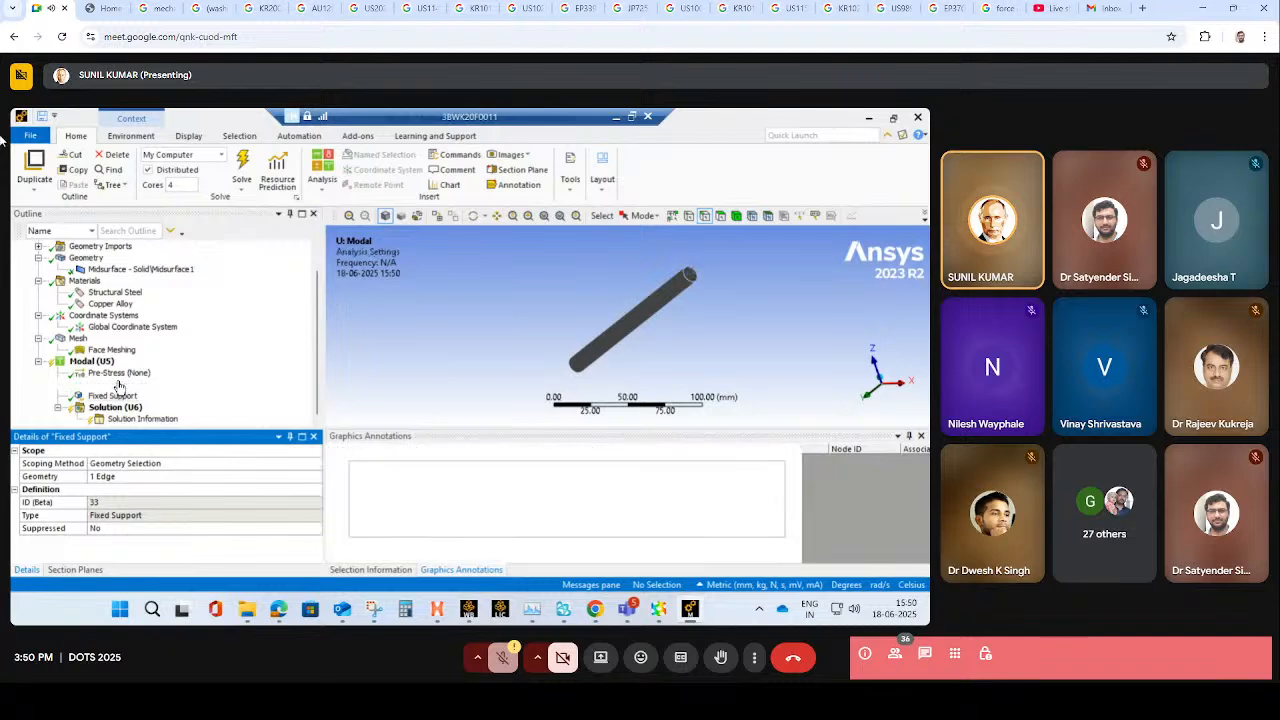
{"action": "left_click", "coordinate": [157, 465]}
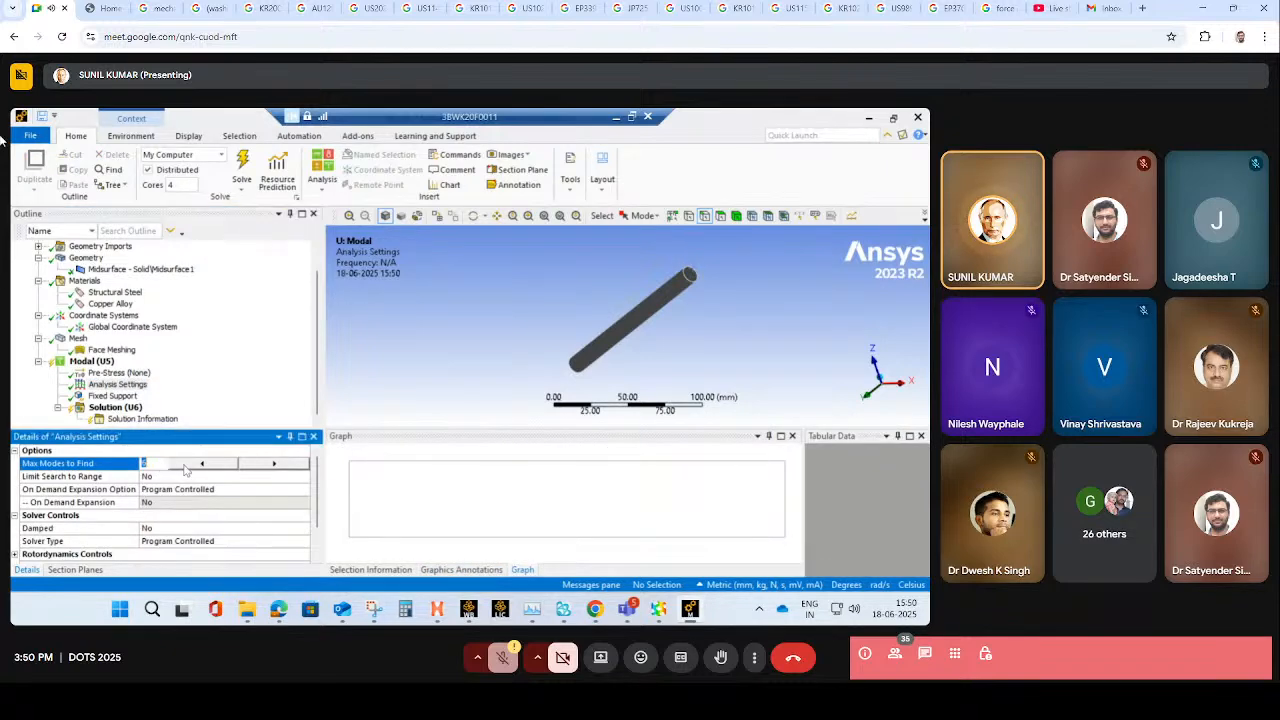
{"action": "left_click", "coordinate": [274, 464]}
{"action": "left_click", "coordinate": [274, 464]}
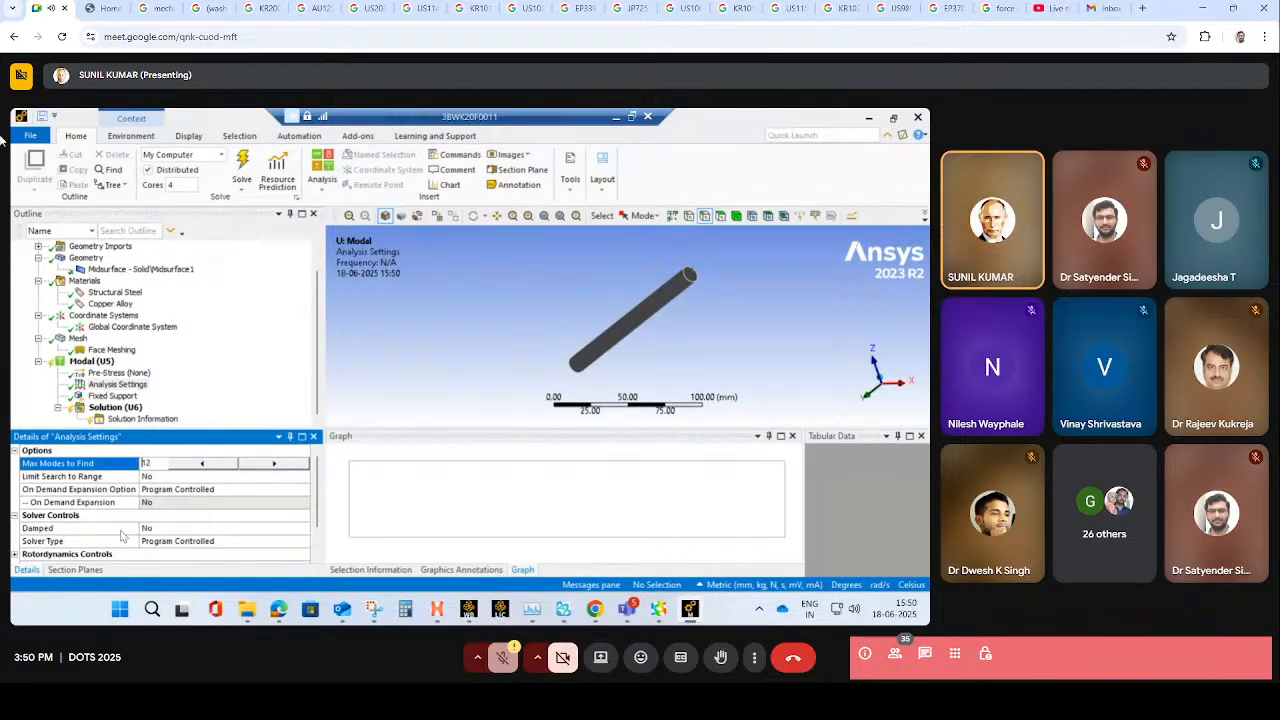
{"action": "scroll", "coordinate": [120, 536], "scroll_direction": "down", "scroll_amount": 1}
- Recheck the fixed support and solve the modal analysis
{"action": "left_click", "coordinate": [112, 407]}
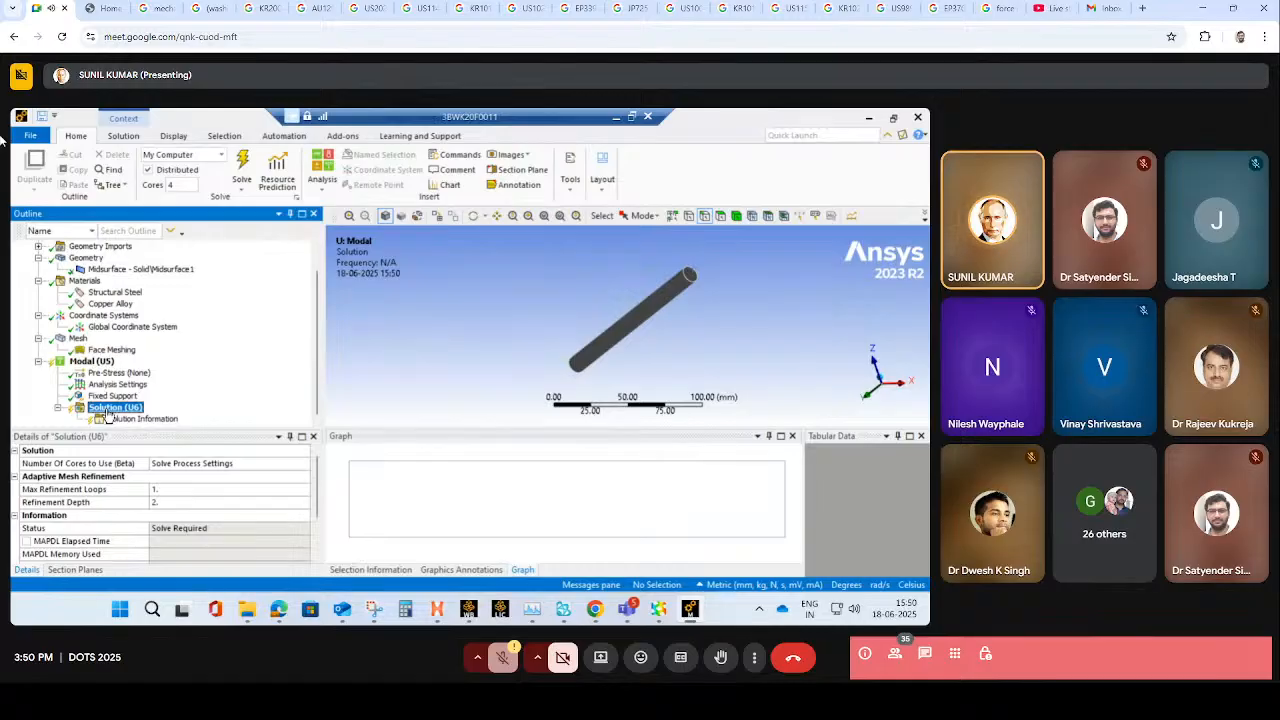
{"action": "right_click", "coordinate": [107, 412]}
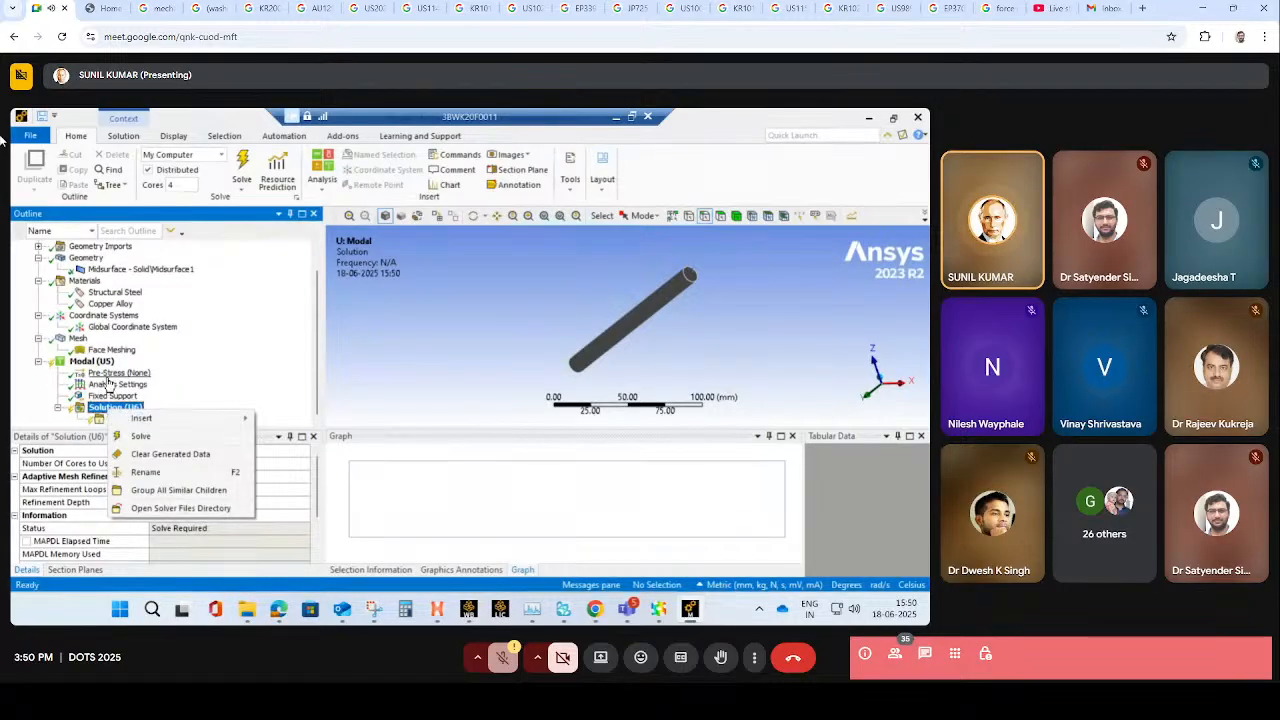
{"action": "left_click", "coordinate": [110, 396]}
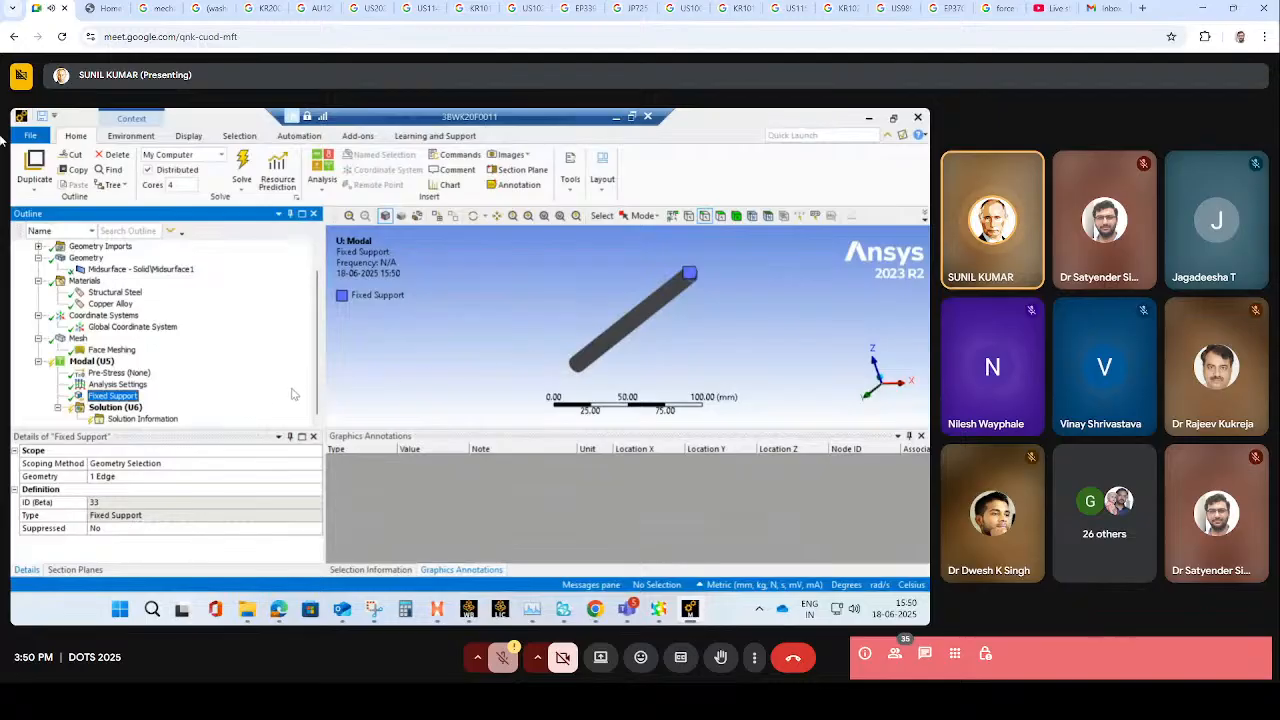
{"action": "left_click", "coordinate": [128, 410]}
{"action": "right_click", "coordinate": [130, 418]}
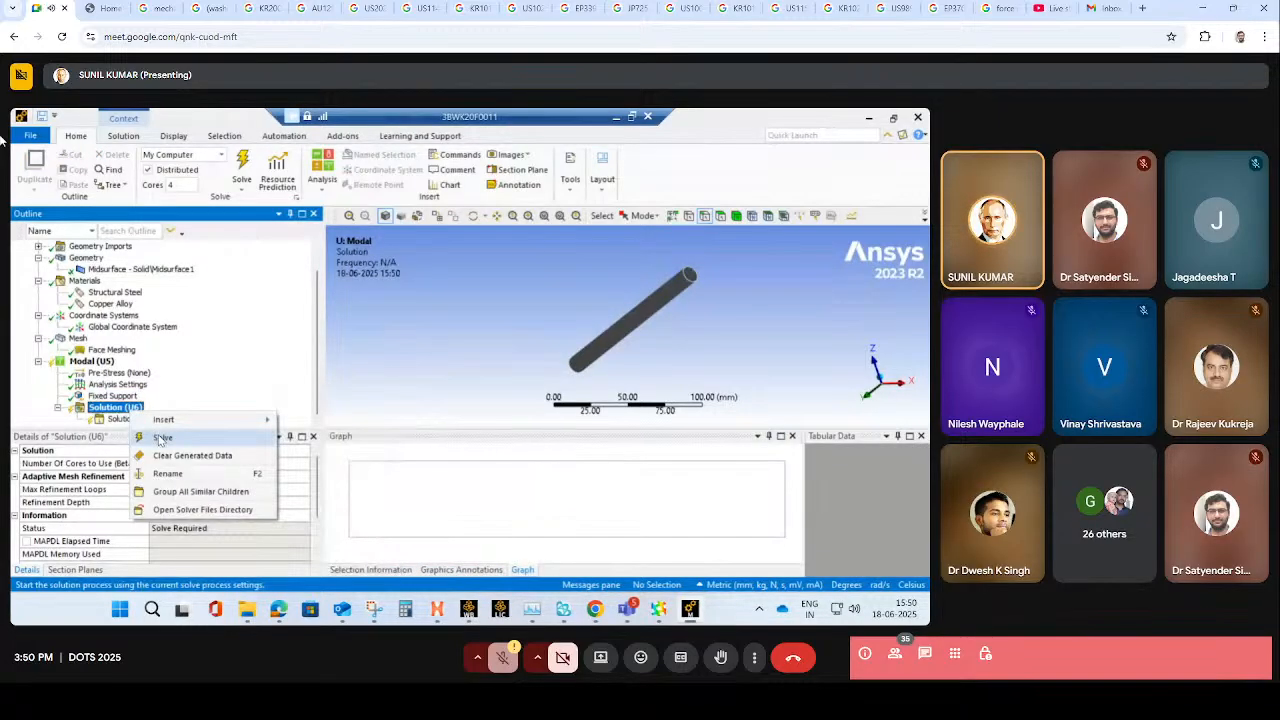
{"action": "left_click", "coordinate": [213, 386]}
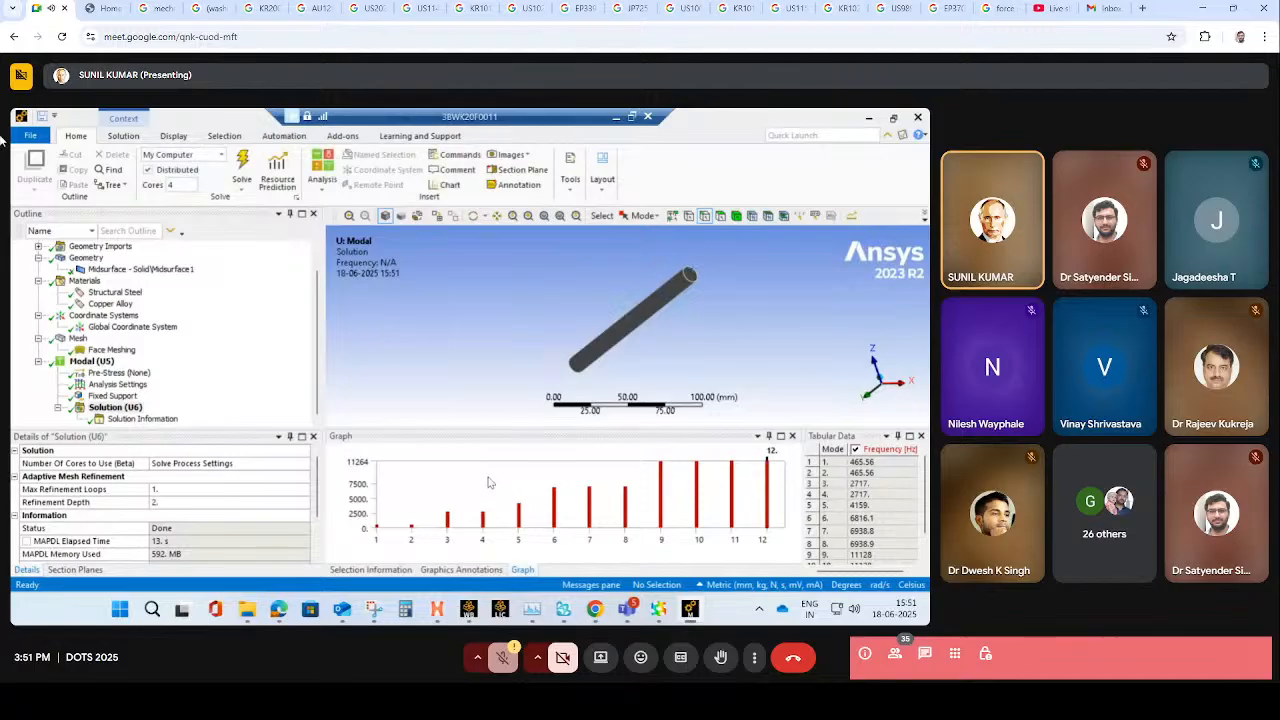
- Review the frequencies of all 12 modes in the solution's tabular data
{"action": "left_click", "coordinate": [896, 463]}
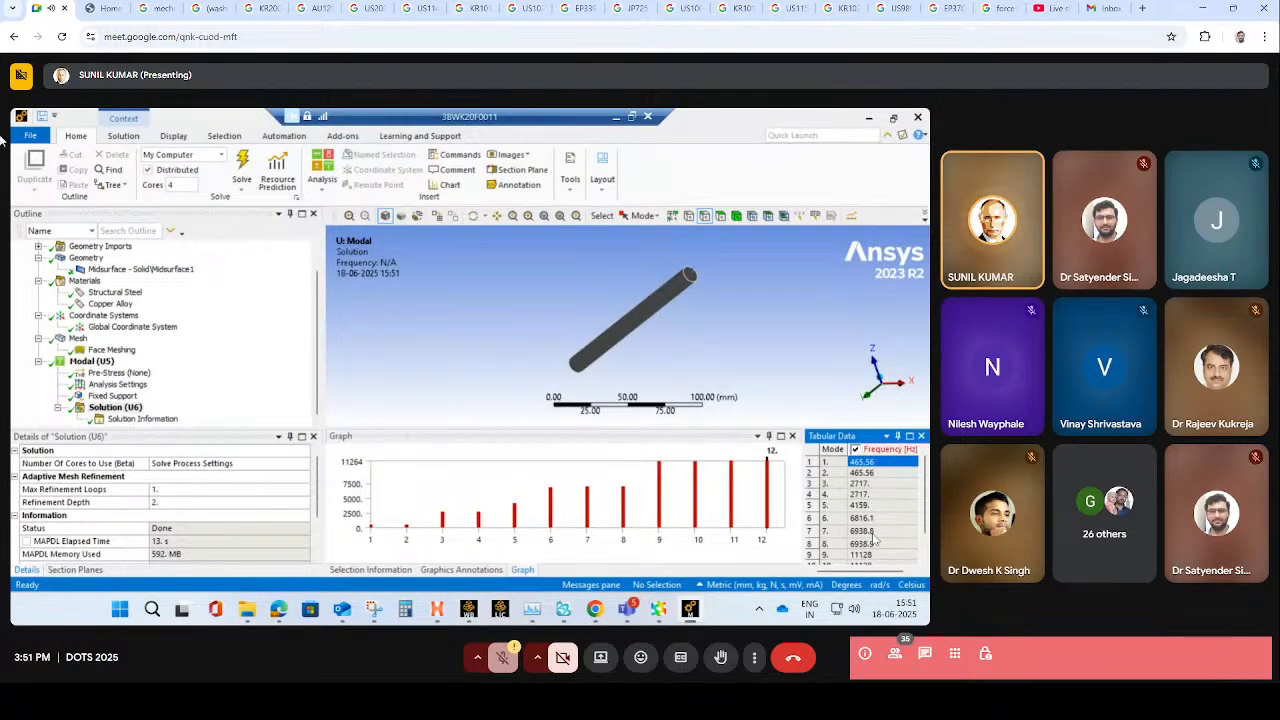
{"action": "scroll", "coordinate": [874, 548], "scroll_direction": "down", "scroll_amount": 1}
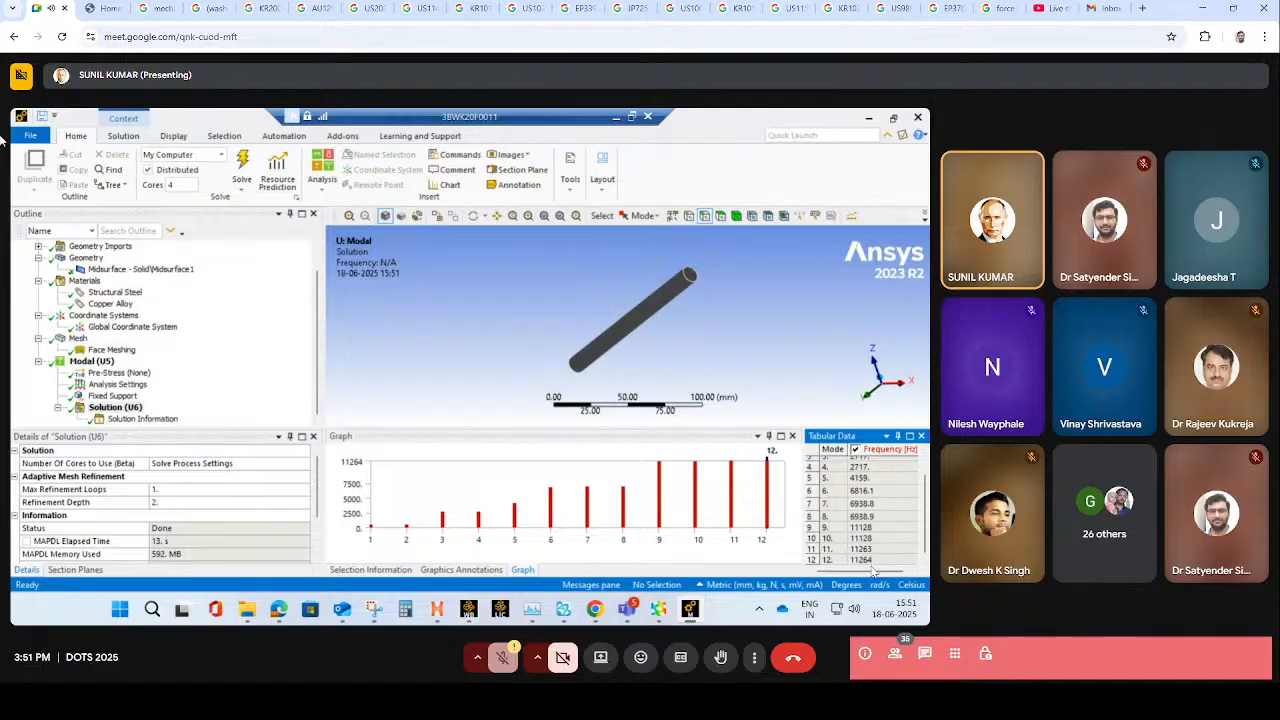
{"action": "left_click", "coordinate": [873, 561]}
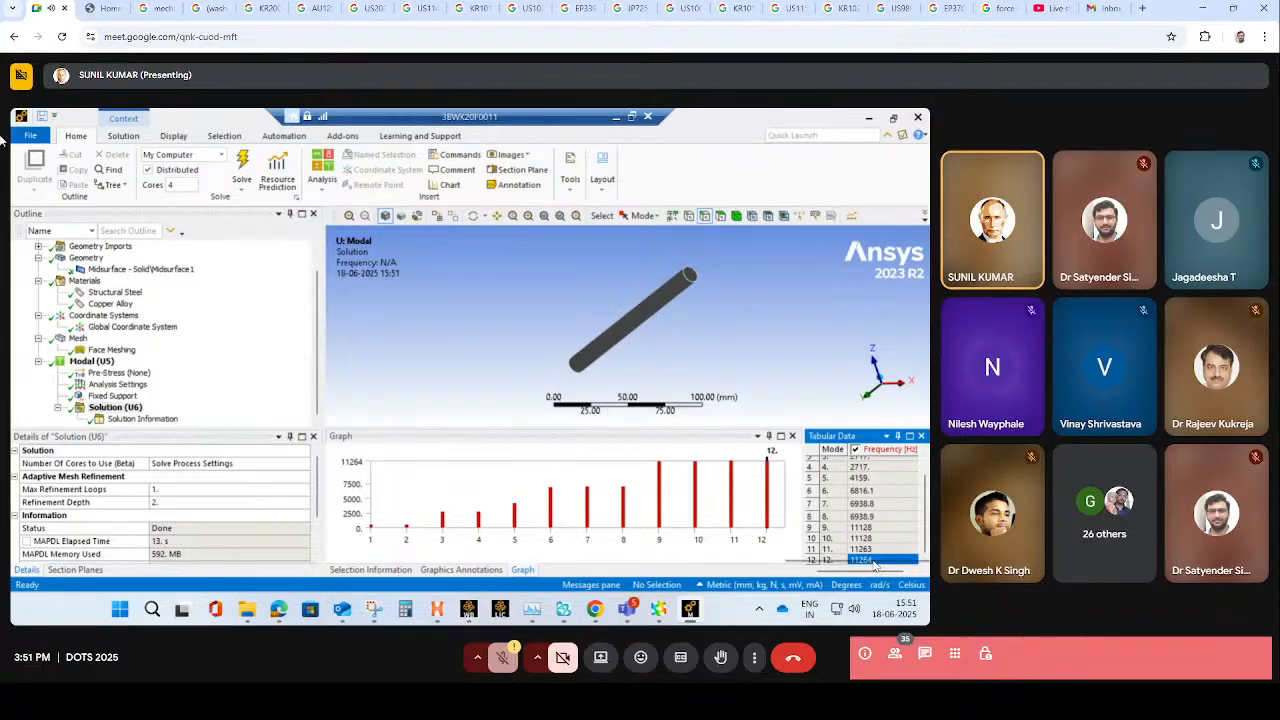
{"action": "right_click", "coordinate": [875, 563]}
{"action": "left_click", "coordinate": [878, 487]}
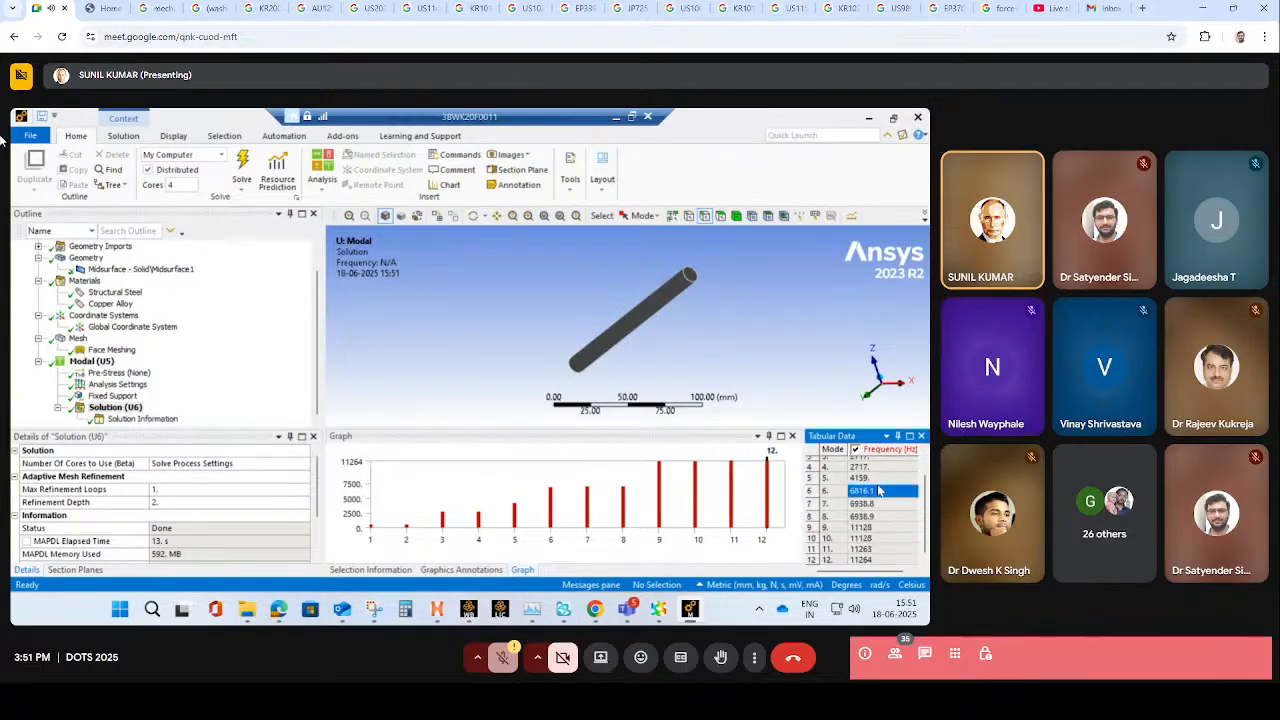
{"action": "scroll", "coordinate": [879, 487], "scroll_direction": "up", "scroll_amount": 1}
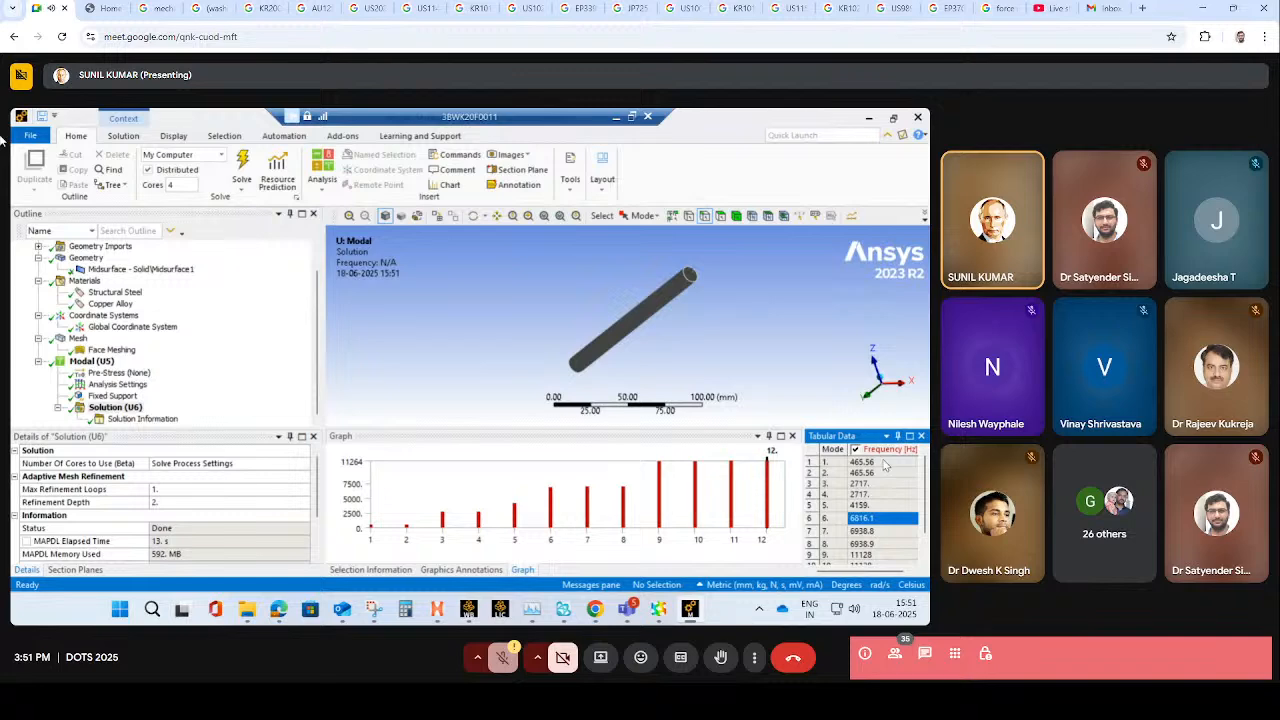
- Create mode shape results for modes 1 to 7 from the solution's frequency table
{"action": "left_click", "coordinate": [884, 463]}
{"action": "left_click", "coordinate": [881, 532], "text": "ctrl"}
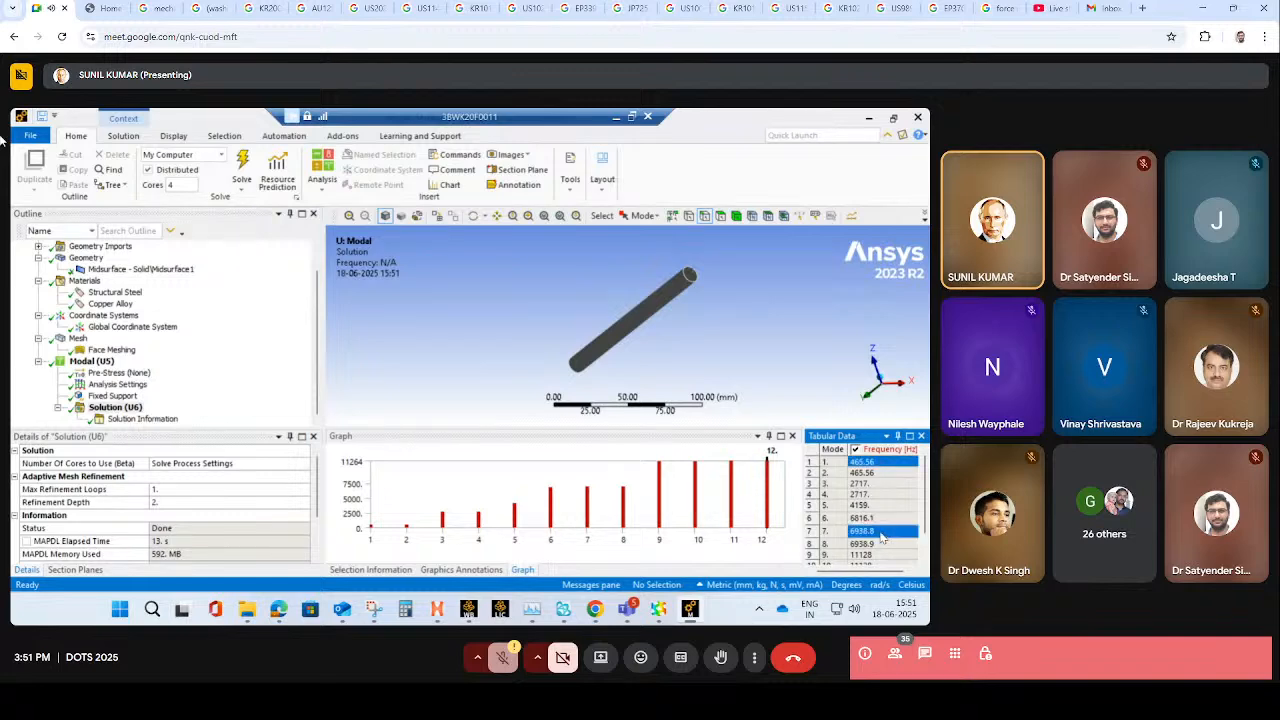
{"action": "left_click", "coordinate": [882, 474], "text": "shift"}
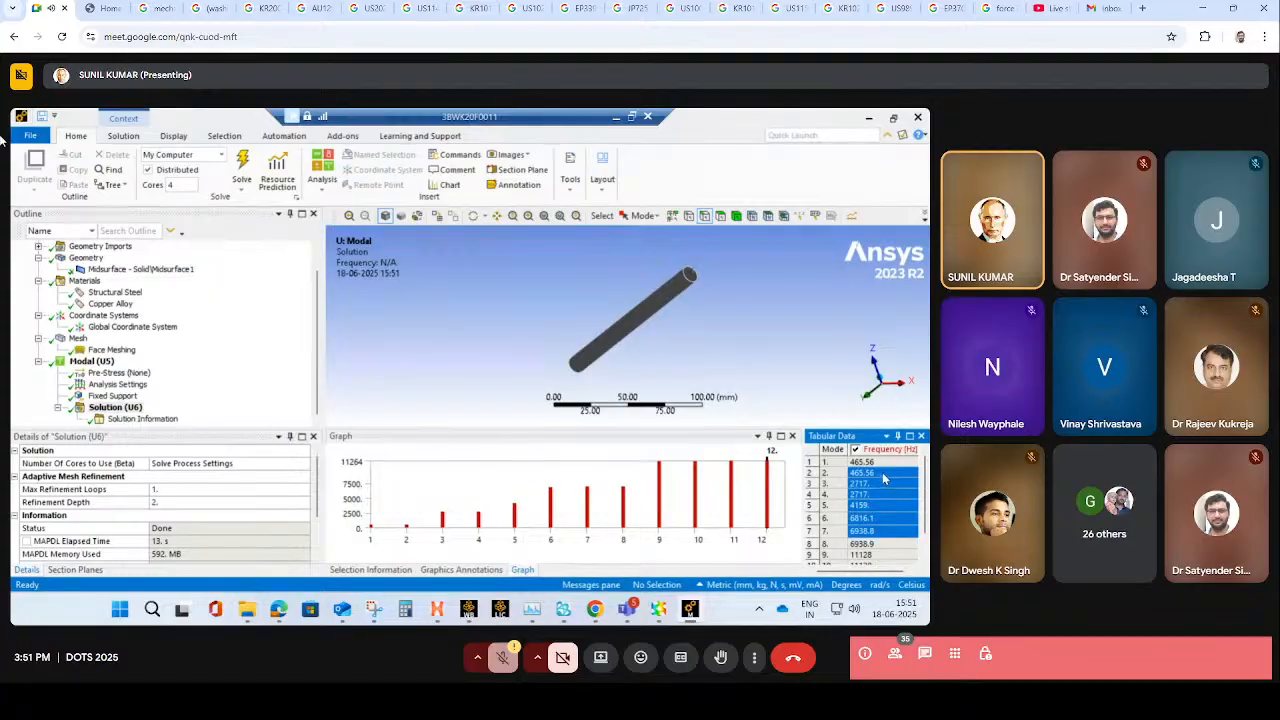
{"action": "left_click", "coordinate": [887, 464], "text": "ctrl"}
{"action": "right_click", "coordinate": [887, 474]}
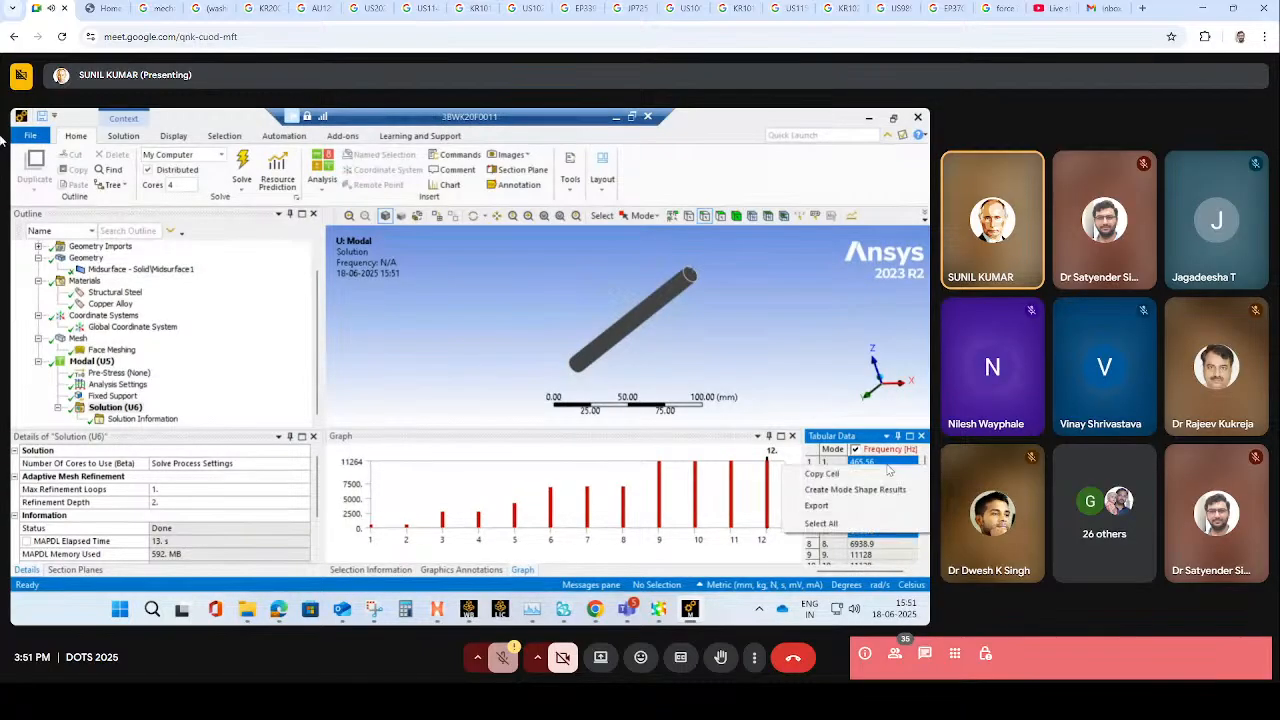
{"action": "left_click", "coordinate": [873, 489]}
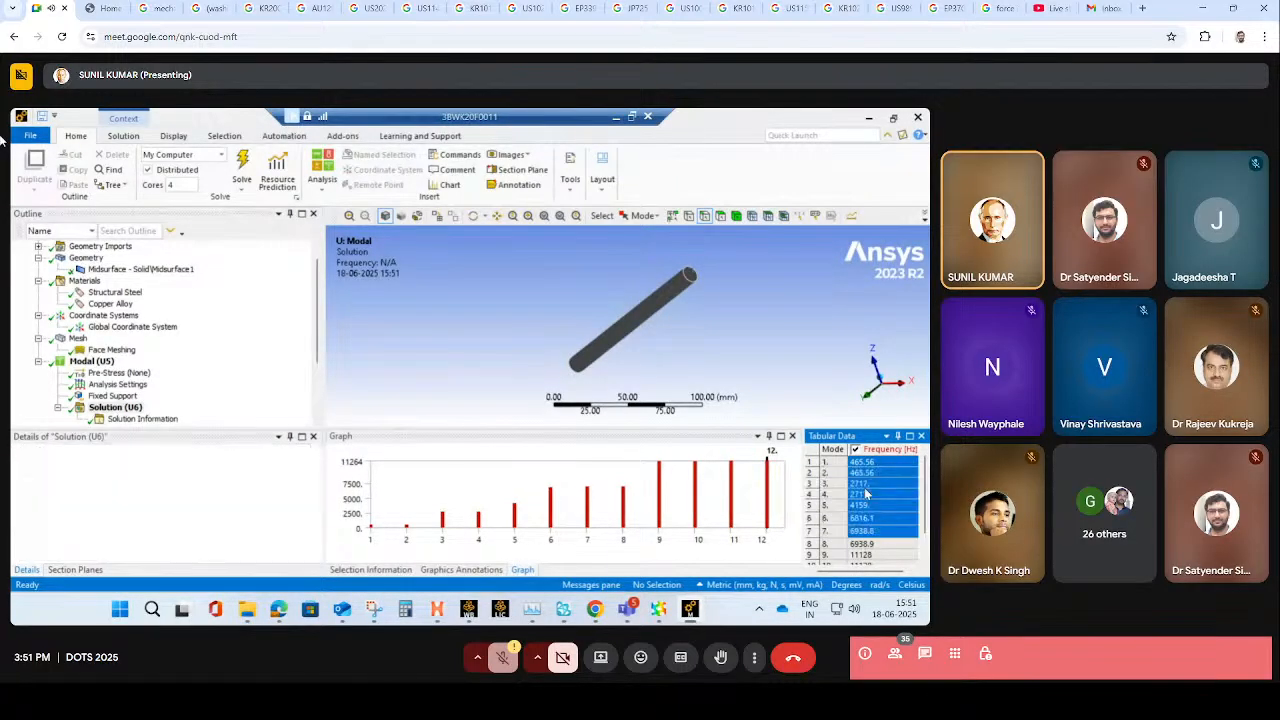
- Evaluate all the new total deformation results under the modal solution
{"action": "right_click", "coordinate": [100, 420]}
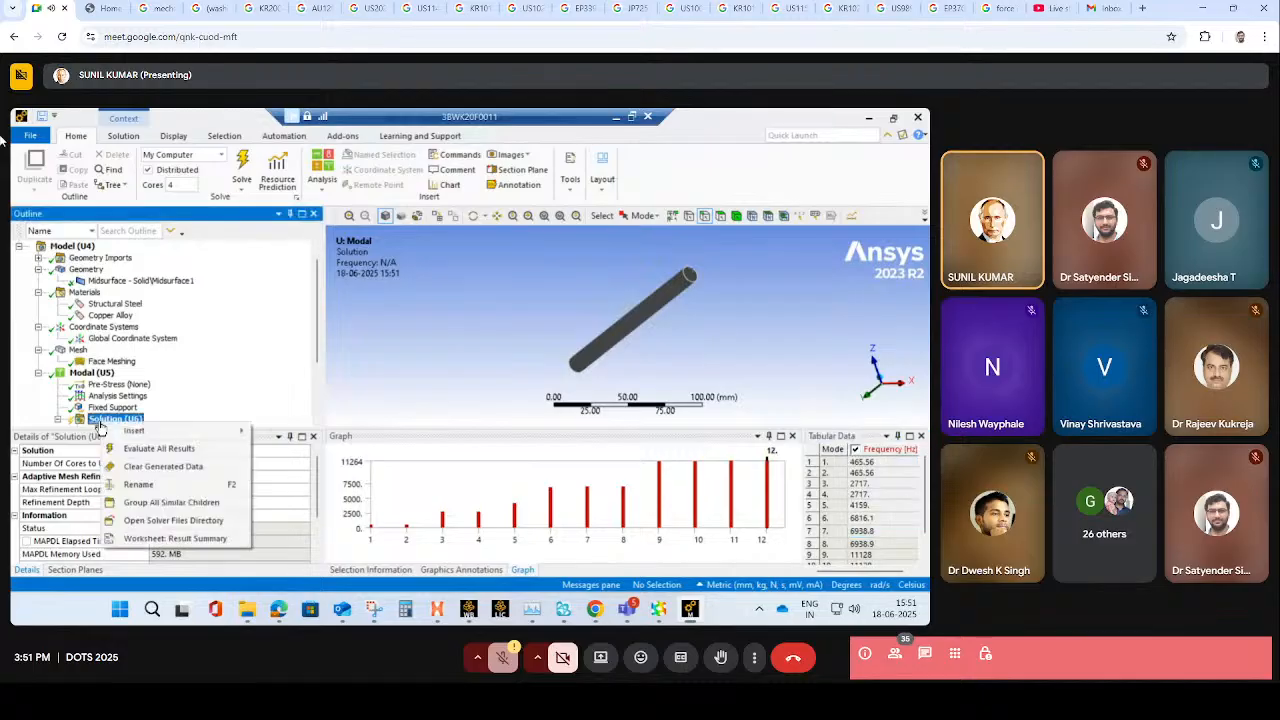
{"action": "left_click", "coordinate": [147, 440]}
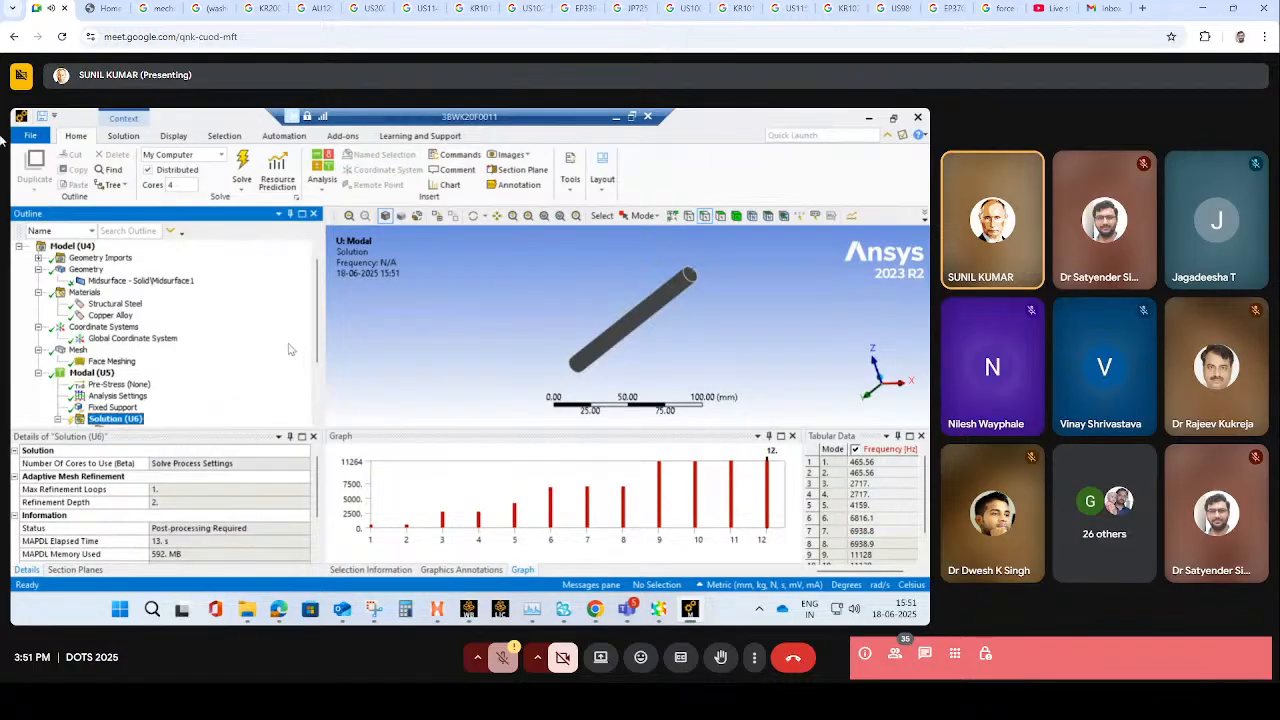
{"action": "left_click_drag", "start_coordinate": [316, 342], "coordinate": [308, 424]}
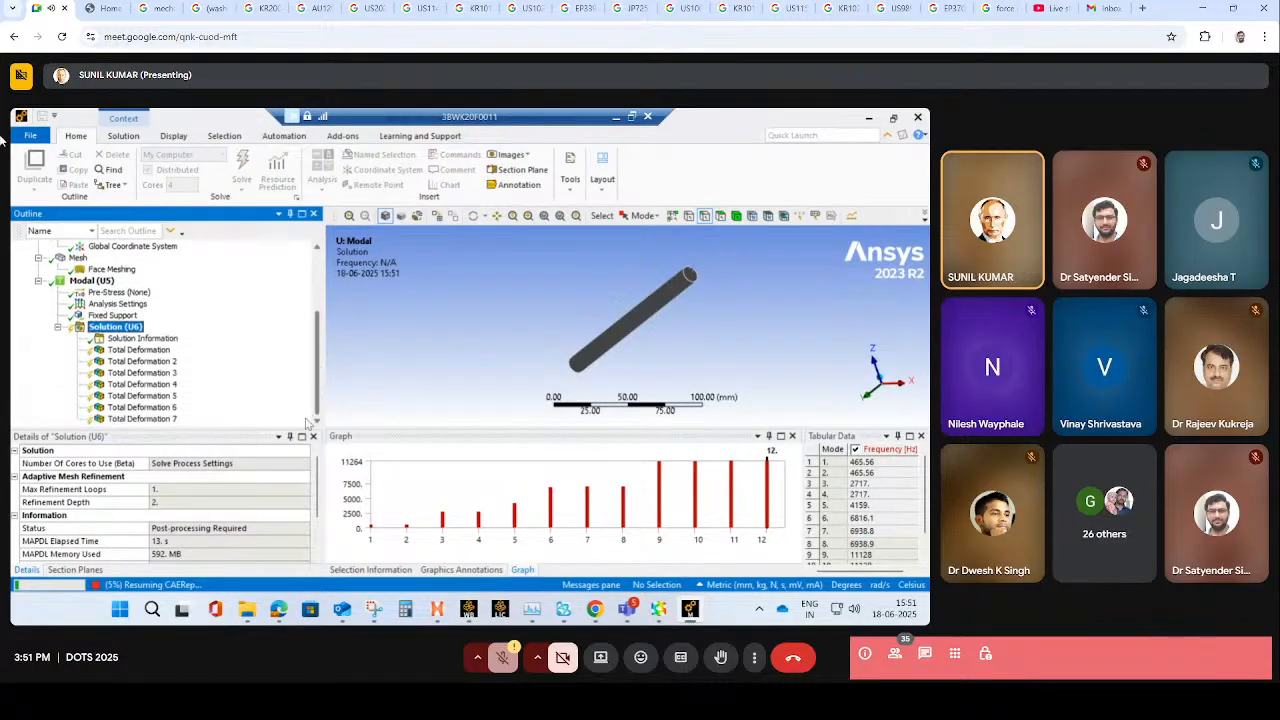
- Display the pipe's first-mode total deformation with smooth contours and without the mesh edge lines
{"action": "left_click", "coordinate": [140, 350]}
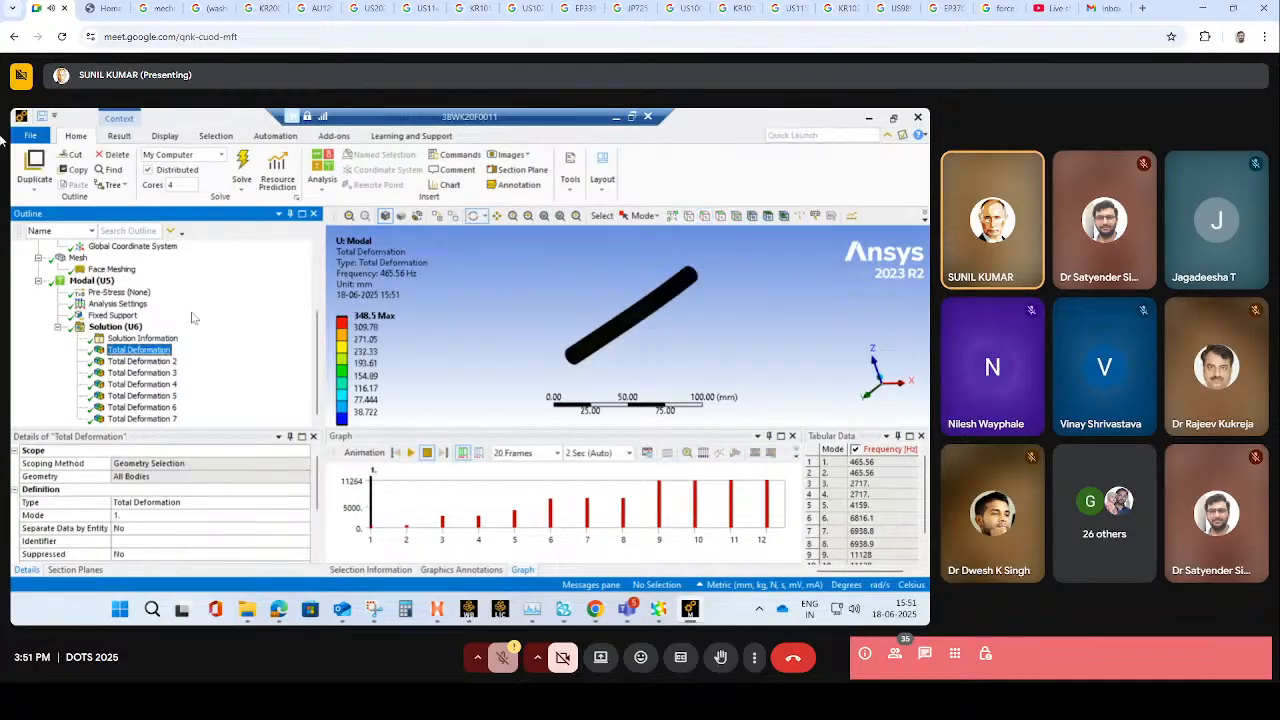
{"action": "left_click", "coordinate": [122, 137]}
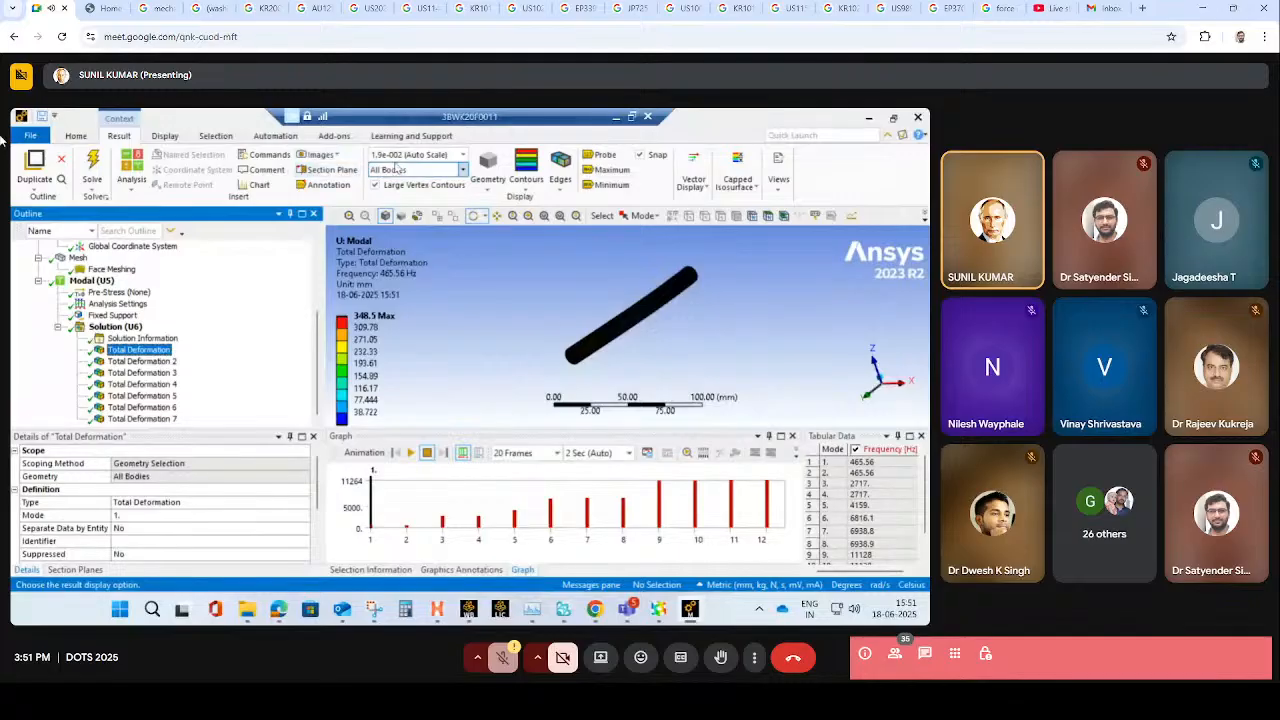
{"action": "left_click", "coordinate": [526, 178]}
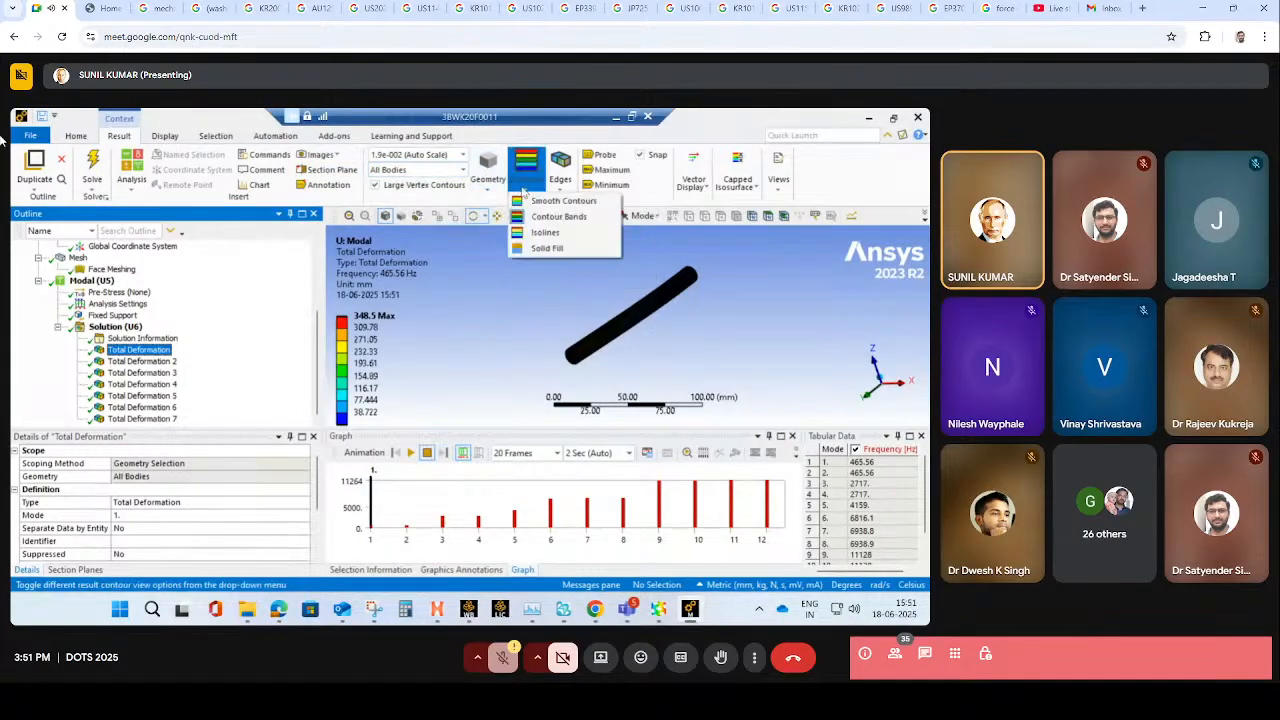
{"action": "left_click", "coordinate": [531, 202]}
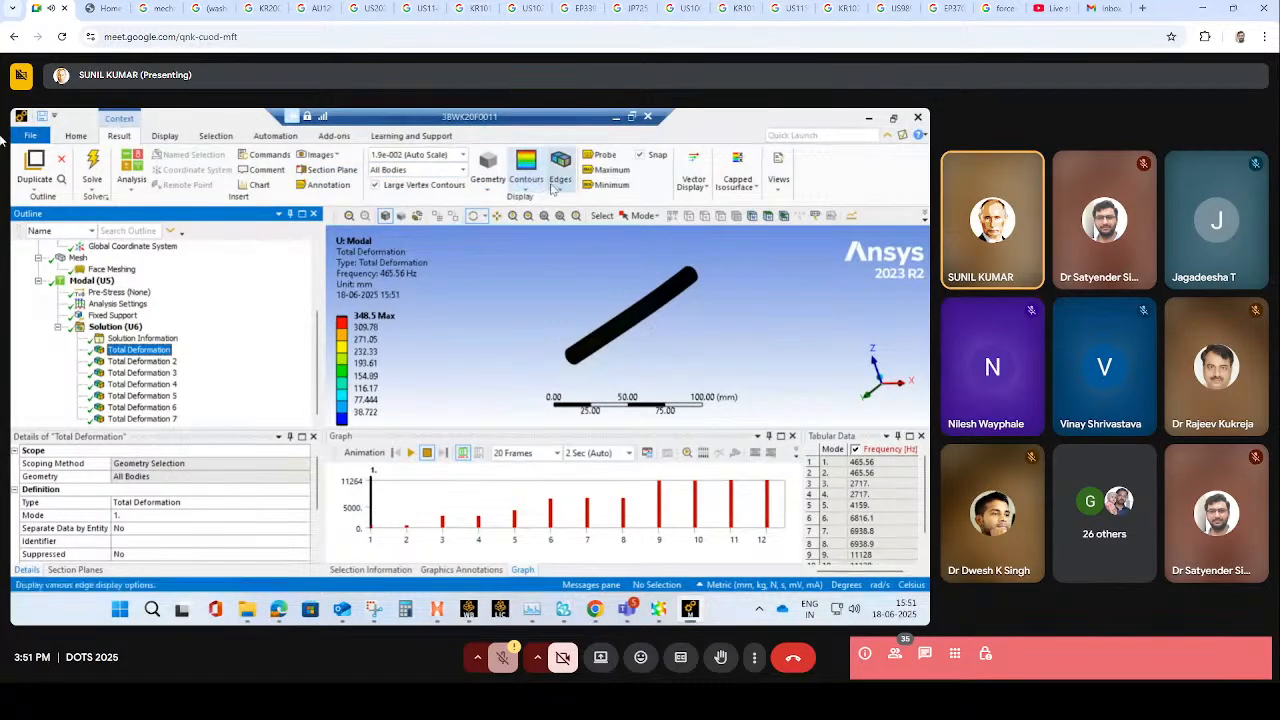
{"action": "left_click", "coordinate": [556, 185]}
{"action": "left_click", "coordinate": [564, 202]}
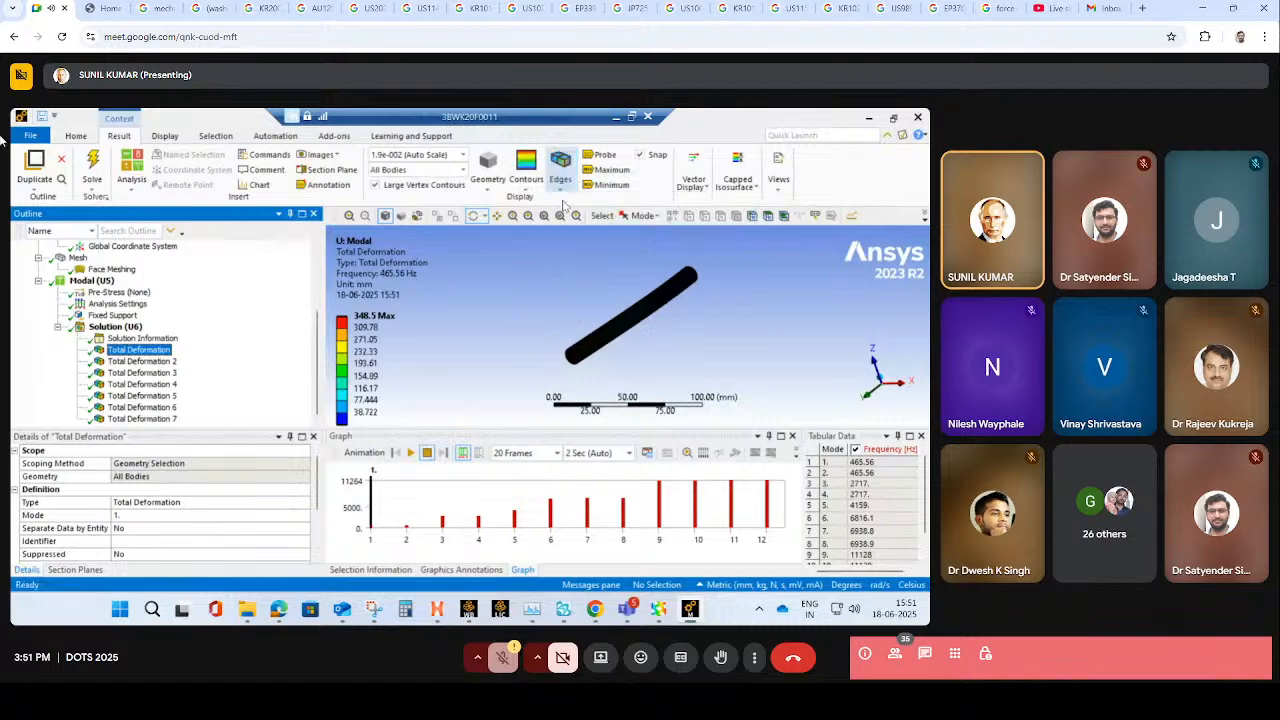
{"action": "left_click_drag", "start_coordinate": [680, 336], "coordinate": [684, 287]}
{"action": "scroll", "coordinate": [641, 312], "scroll_direction": "down", "scroll_amount": 4}
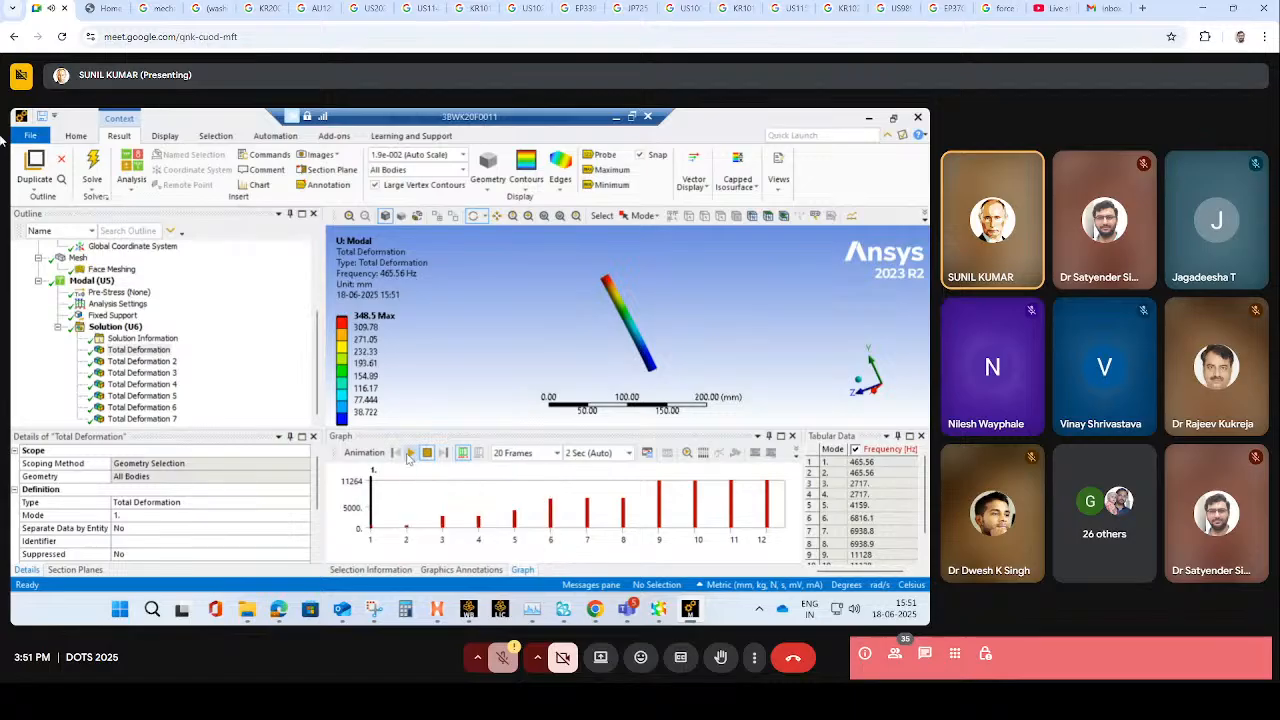
- Animate the pipe's total deformation for modes 1, 2 and 3 in turn
{"action": "left_click", "coordinate": [409, 453]}
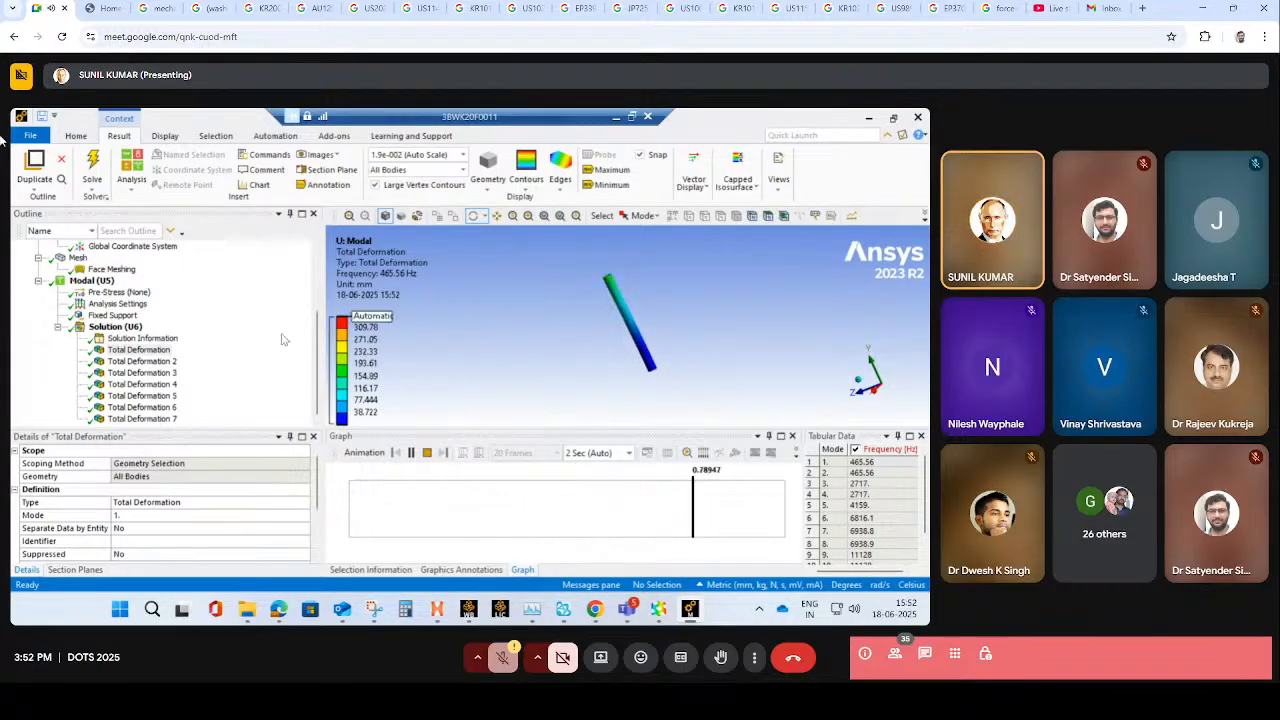
{"action": "left_click", "coordinate": [141, 362]}
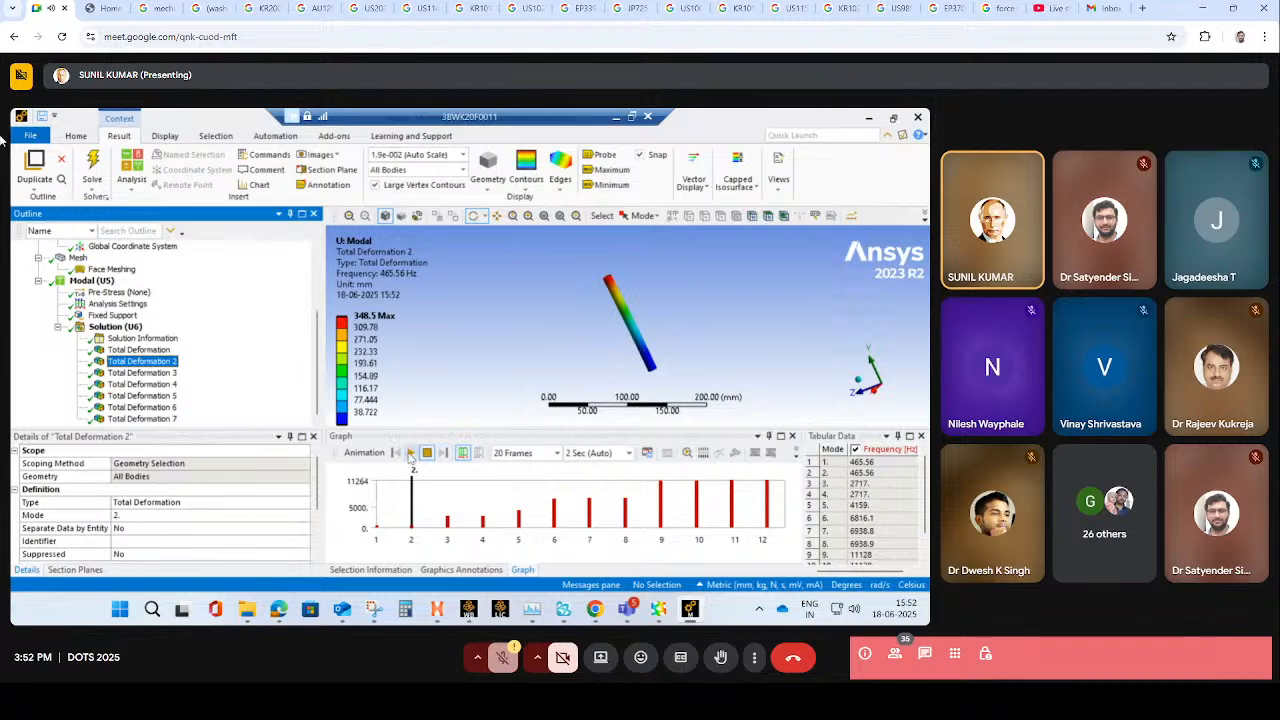
{"action": "left_click", "coordinate": [411, 453]}
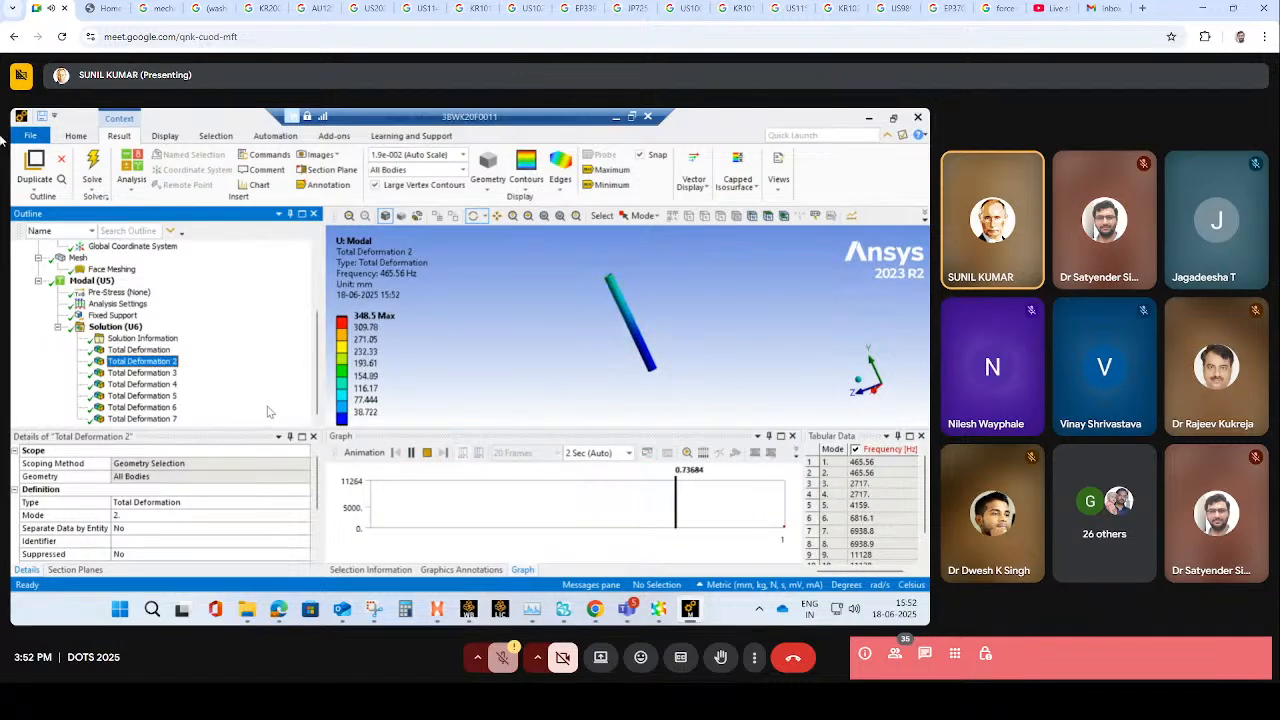
{"action": "left_click", "coordinate": [163, 374]}
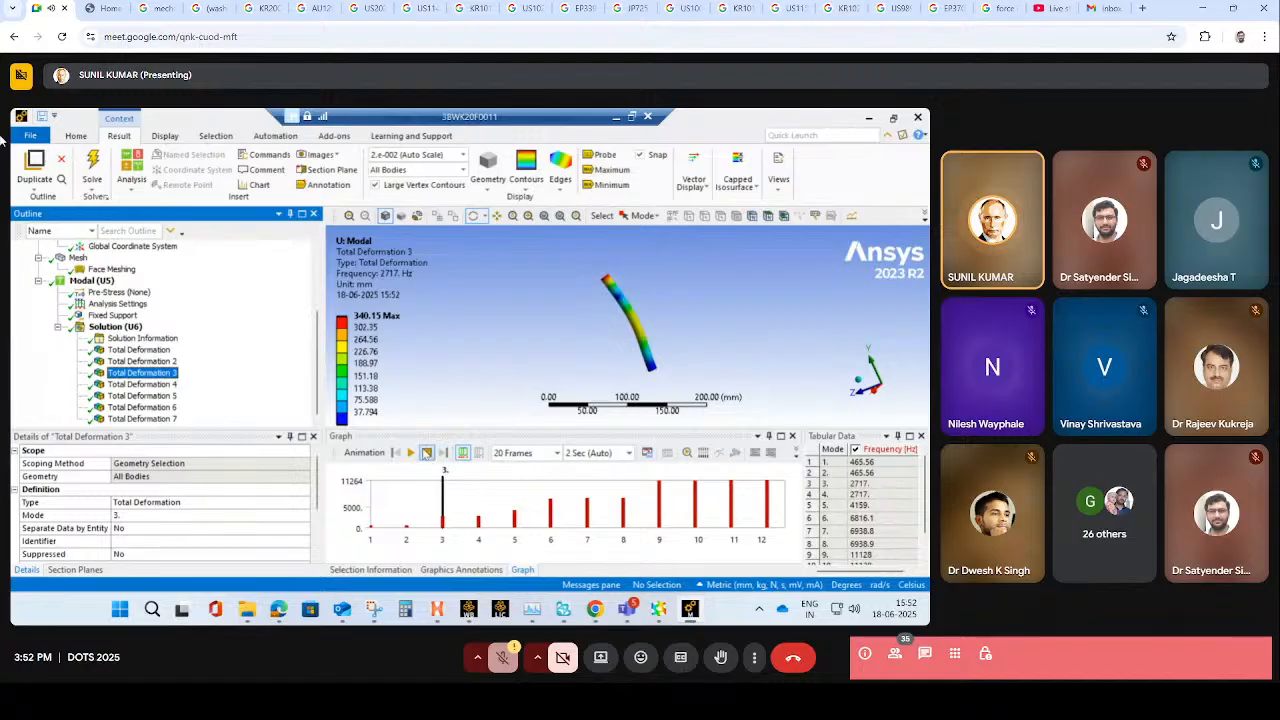
{"action": "left_click", "coordinate": [414, 453]}
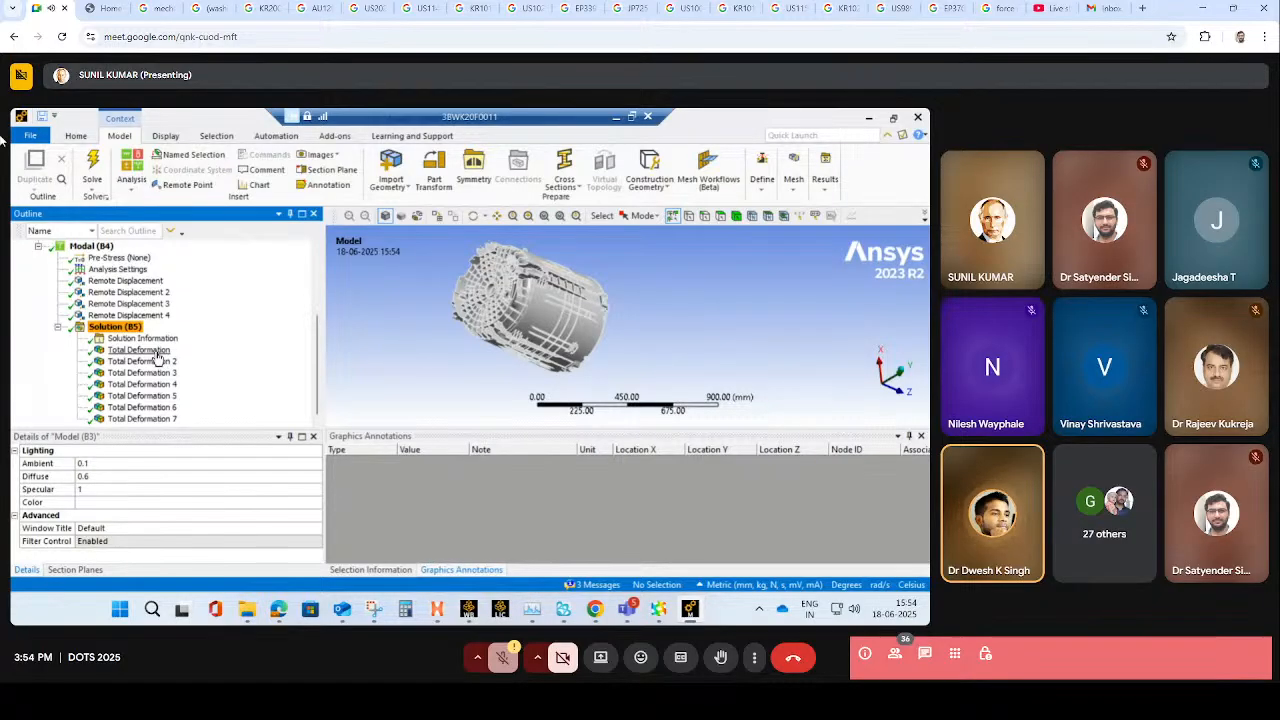
- View the first-mode total deformation of the large cylindrical model in Modal (B4) from another angle
{"action": "left_click", "coordinate": [156, 352]}
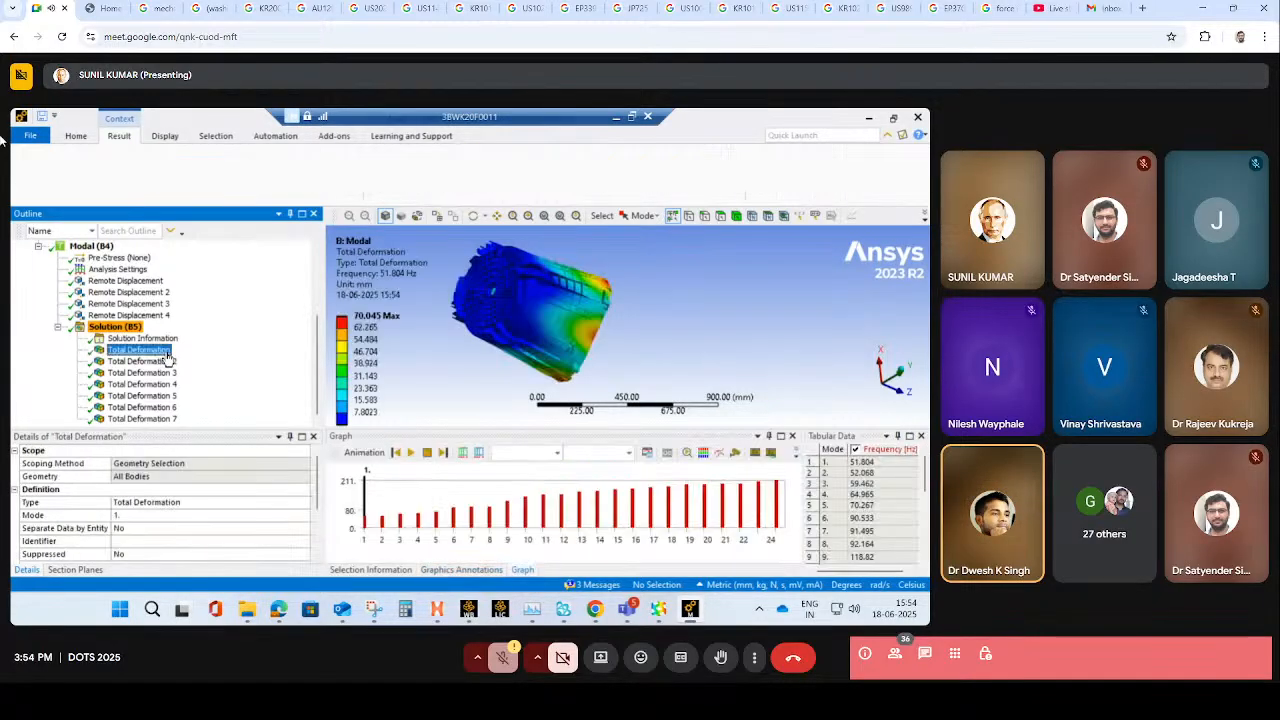
{"action": "left_click_drag", "start_coordinate": [657, 307], "coordinate": [447, 302]}
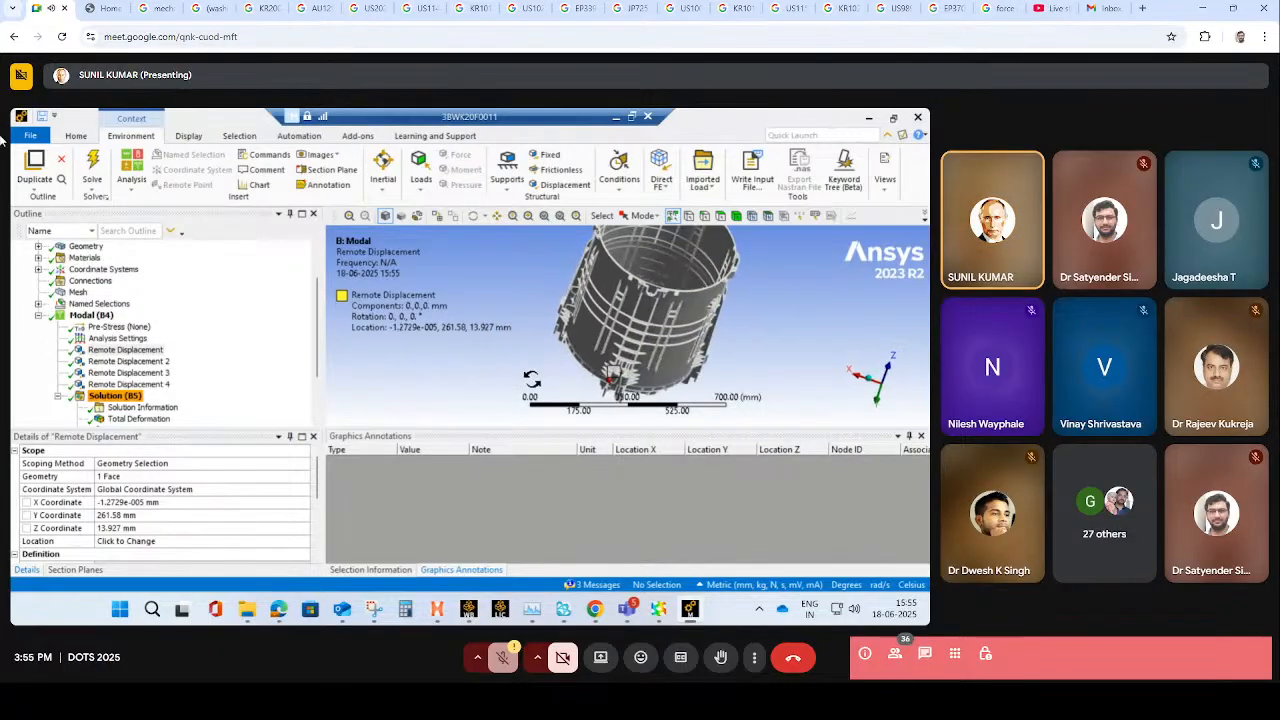
- Examine where the first remote displacement is applied on the cylindrical model's lower mounting hole
{"action": "scroll", "coordinate": [613, 371], "scroll_direction": "up", "scroll_amount": 2}
{"action": "scroll", "coordinate": [613, 371], "scroll_direction": "down", "scroll_amount": 5}
{"action": "scroll", "coordinate": [620, 375], "scroll_direction": "up", "scroll_amount": 4}
{"action": "scroll", "coordinate": [640, 365], "scroll_direction": "up", "scroll_amount": 10}
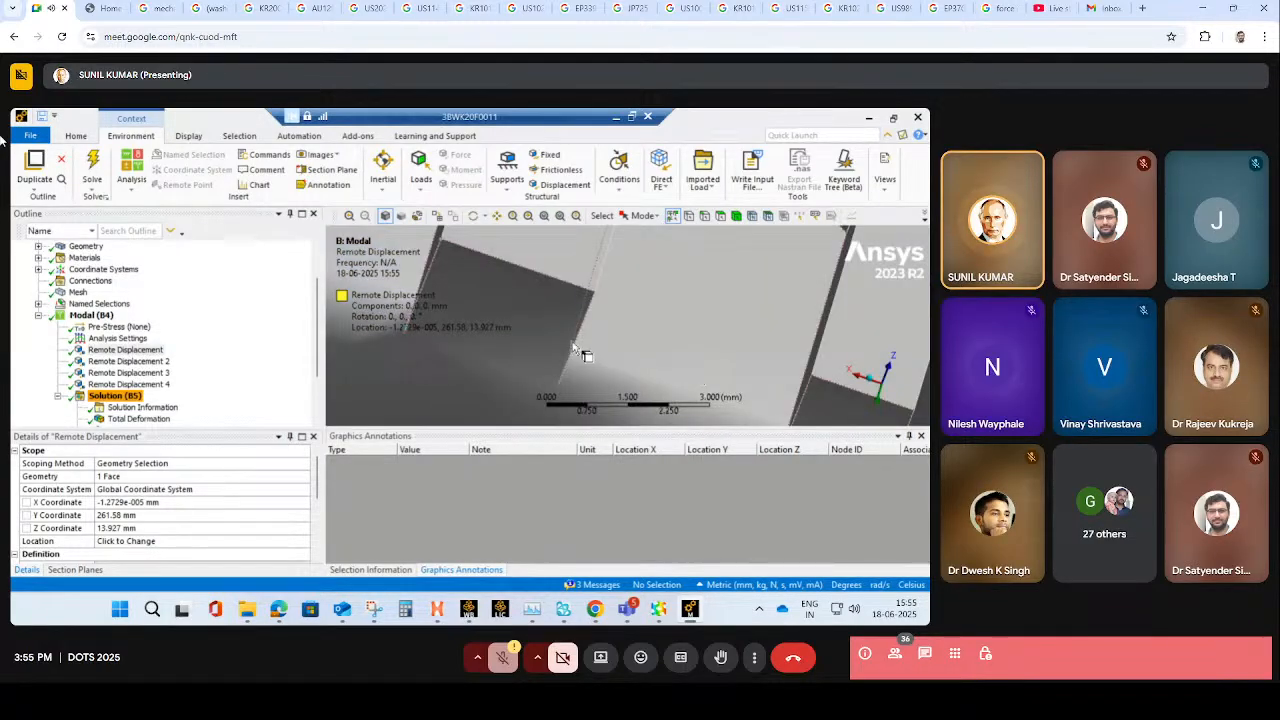
{"action": "scroll", "coordinate": [572, 345], "scroll_direction": "down", "scroll_amount": 5}
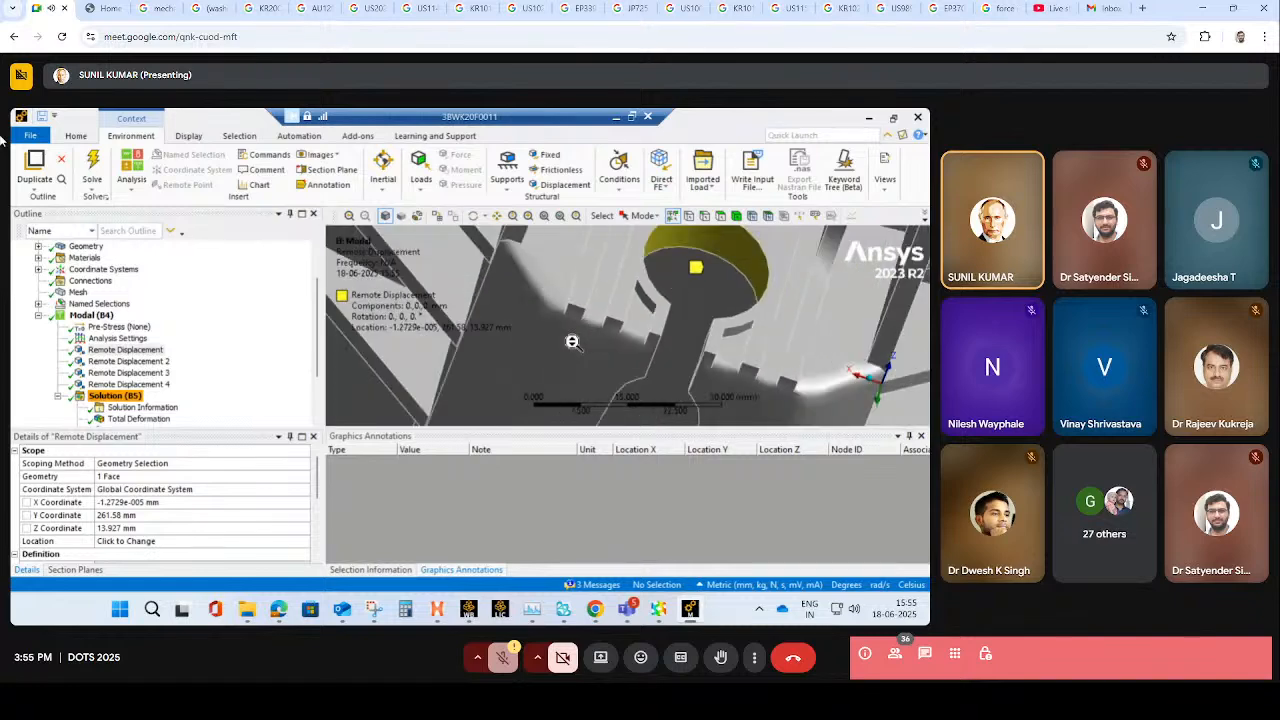
{"action": "scroll", "coordinate": [572, 342], "scroll_direction": "down", "scroll_amount": 5}
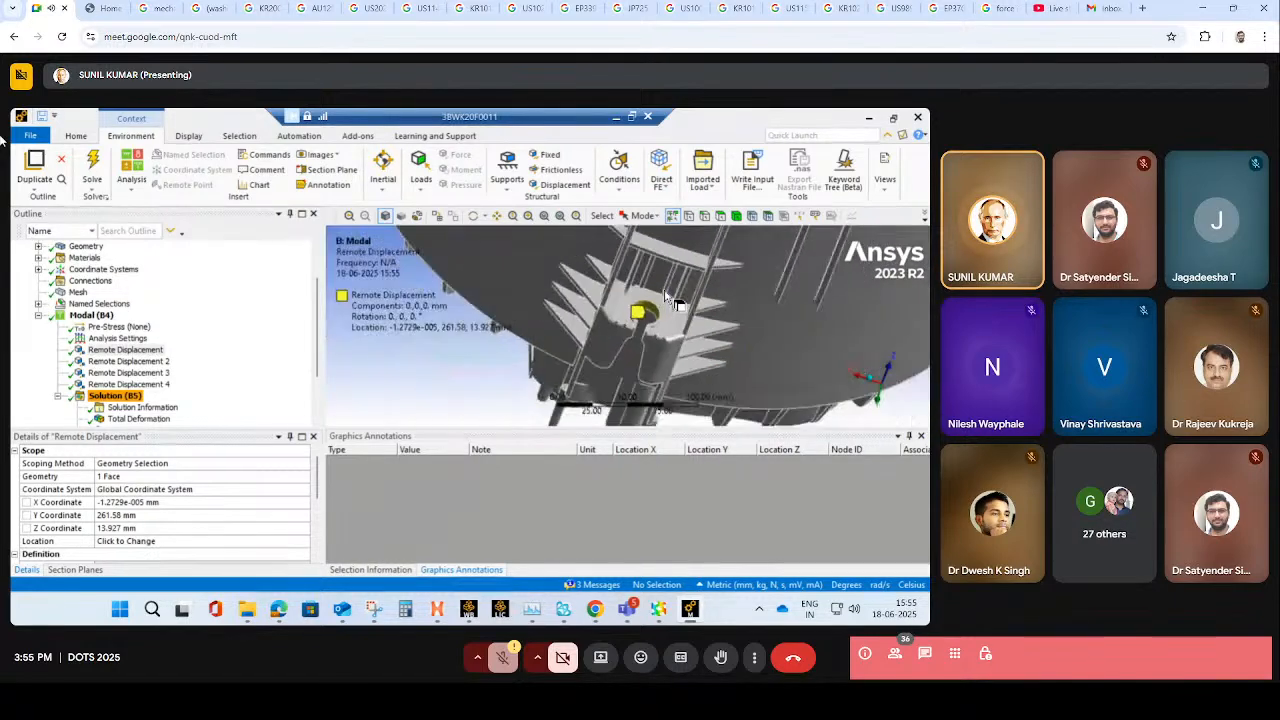
{"action": "scroll", "coordinate": [510, 331], "scroll_direction": "down", "scroll_amount": 1}
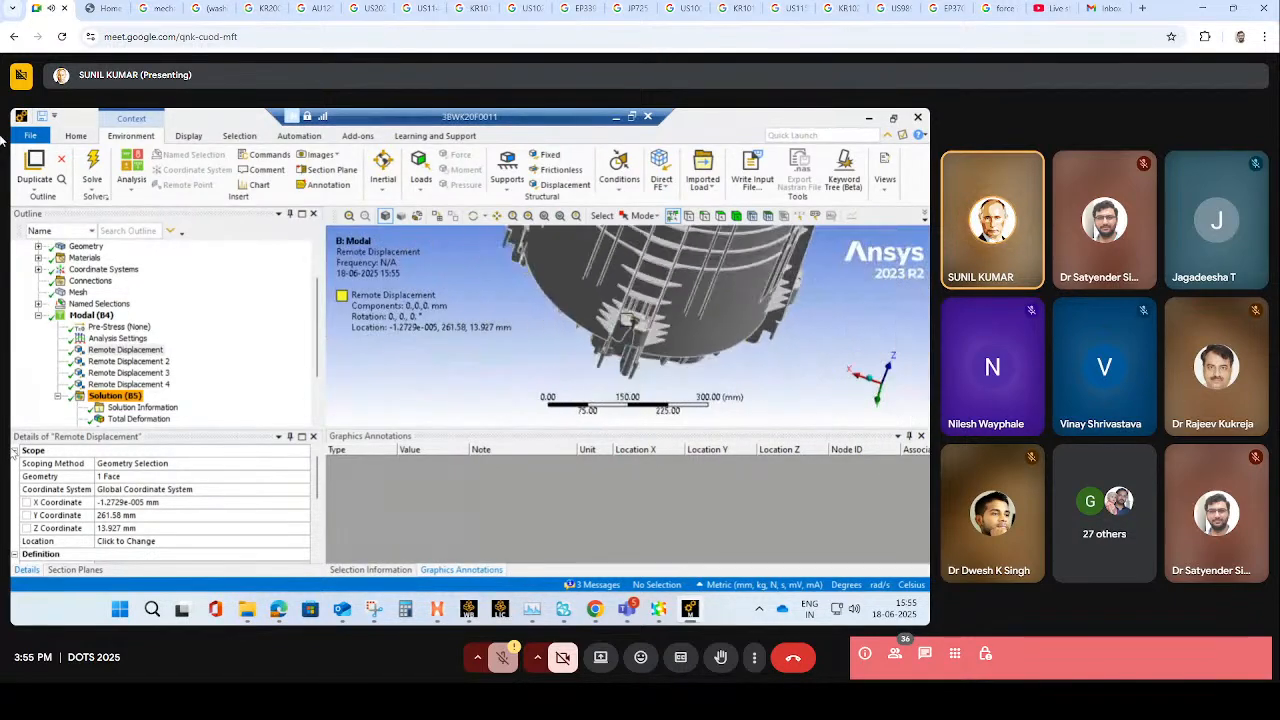
- Review the cylindrical model's first-mode total deformation and its frequency in the tabular data
{"action": "left_click", "coordinate": [130, 419]}
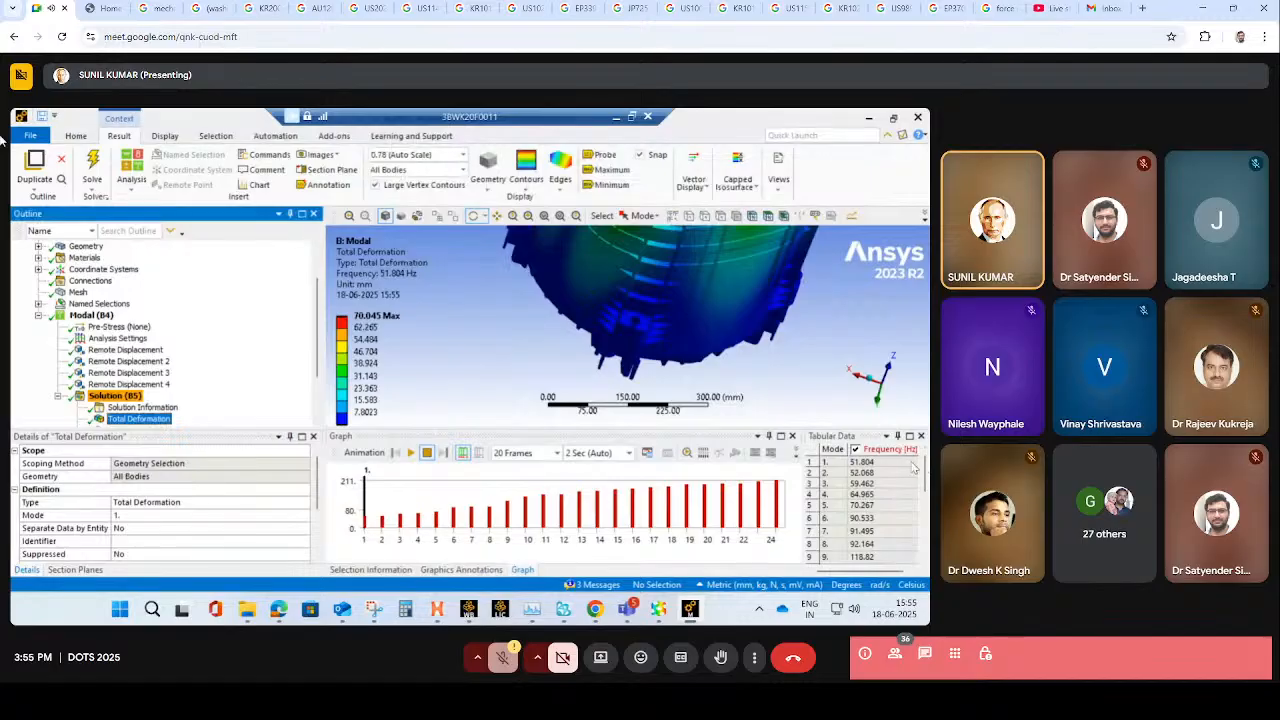
{"action": "left_click", "coordinate": [907, 463]}
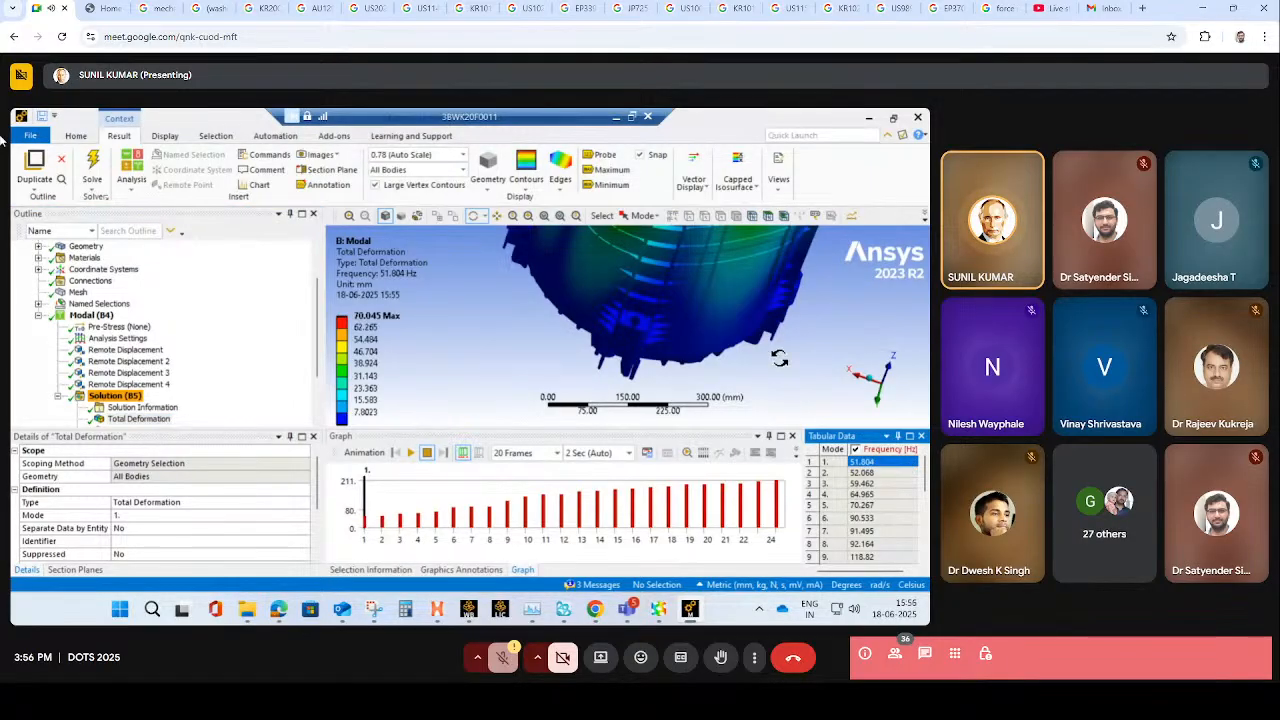
{"action": "scroll", "coordinate": [779, 358], "scroll_direction": "down", "scroll_amount": 4}
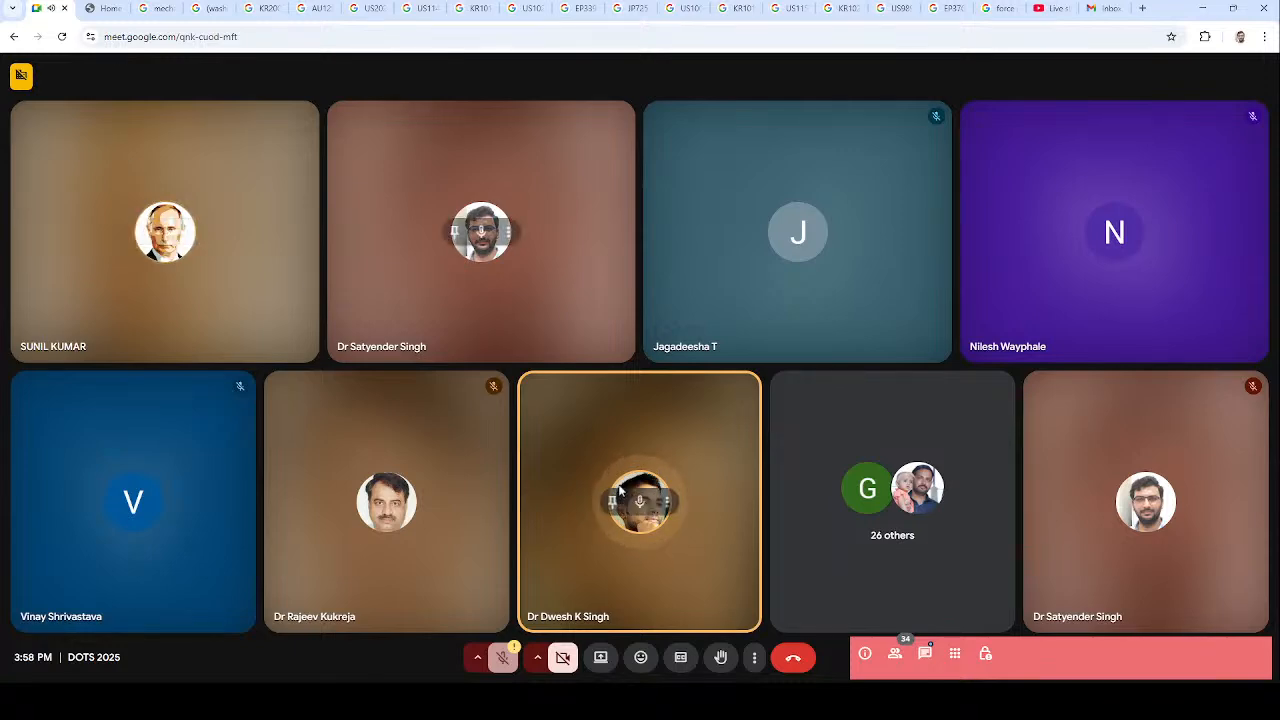
- End the Google Meet call for everyone
{"action": "left_click", "coordinate": [806, 660]}
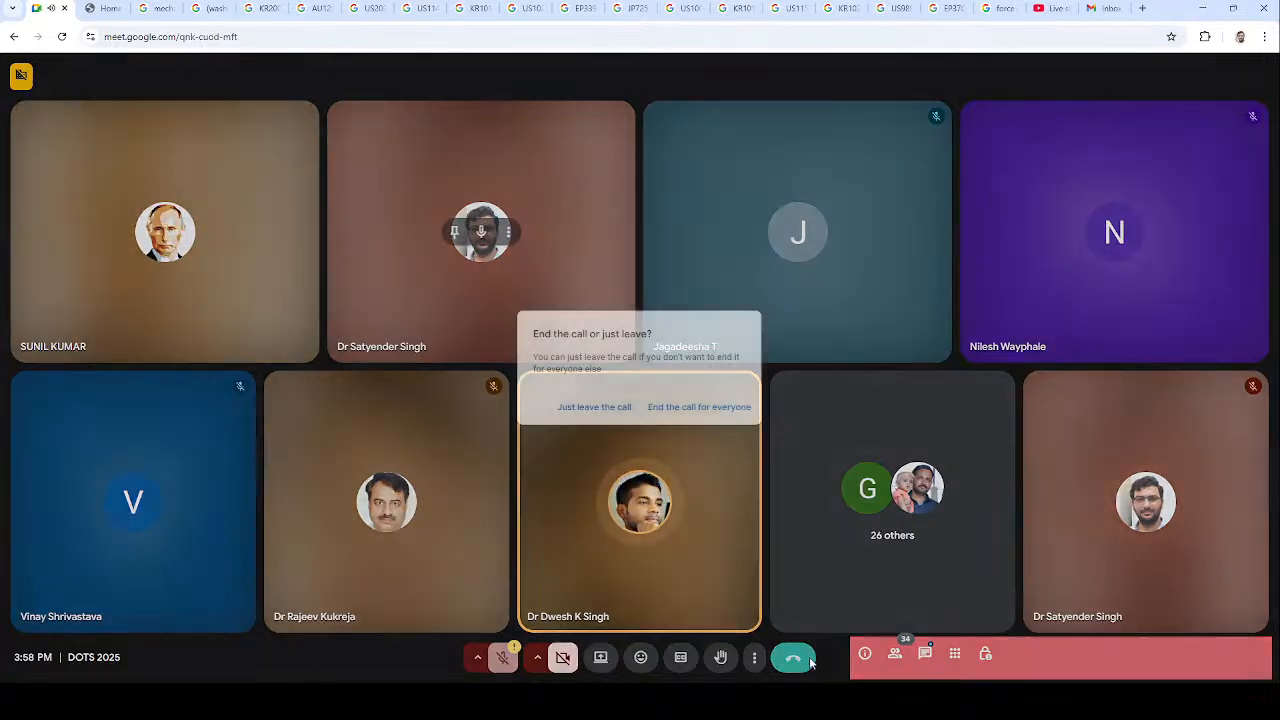
{"action": "left_click", "coordinate": [698, 407]}
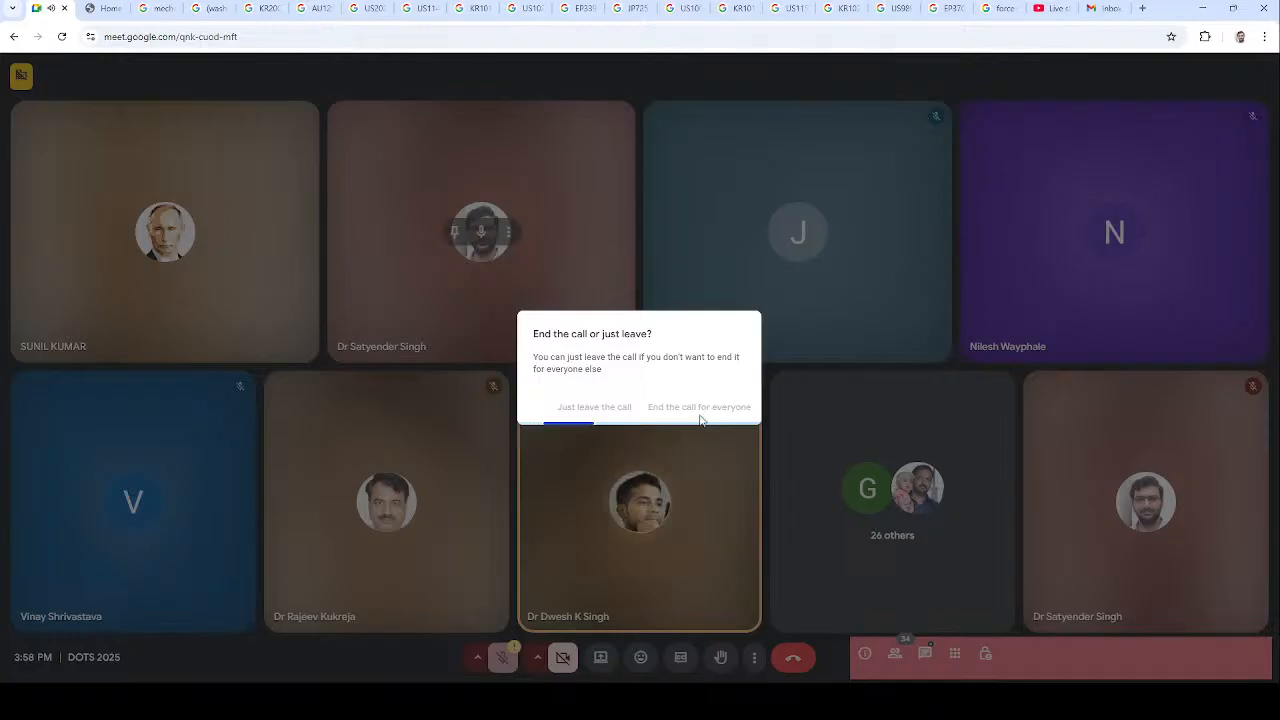